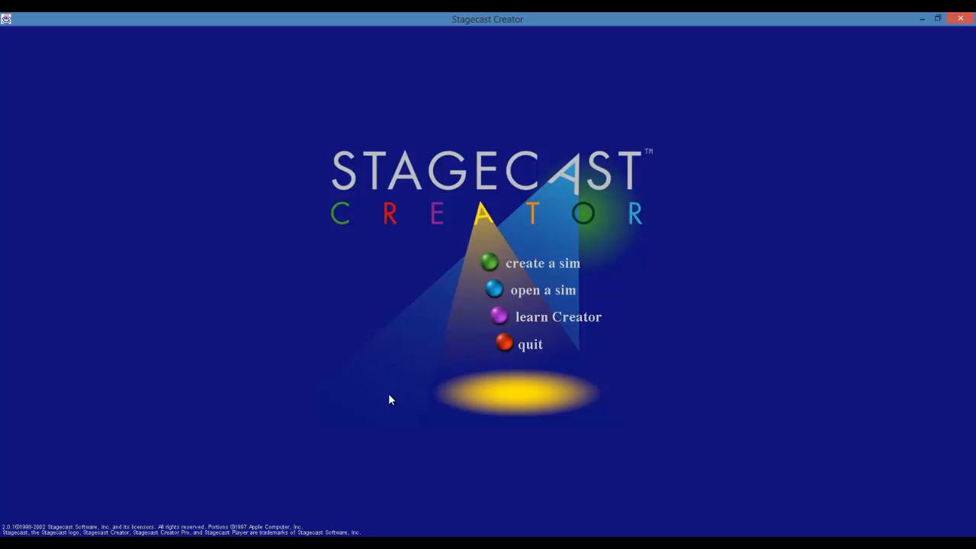
Create a new sim, show its sidebar of object categories and enlarge the sim window
{"action": "left_click", "coordinate": [491, 267]}
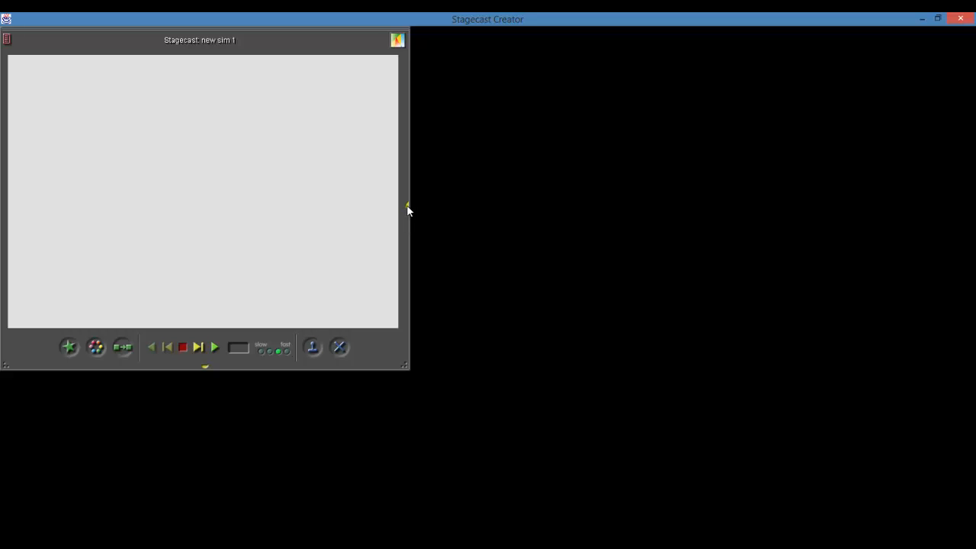
{"action": "left_click", "coordinate": [407, 206]}
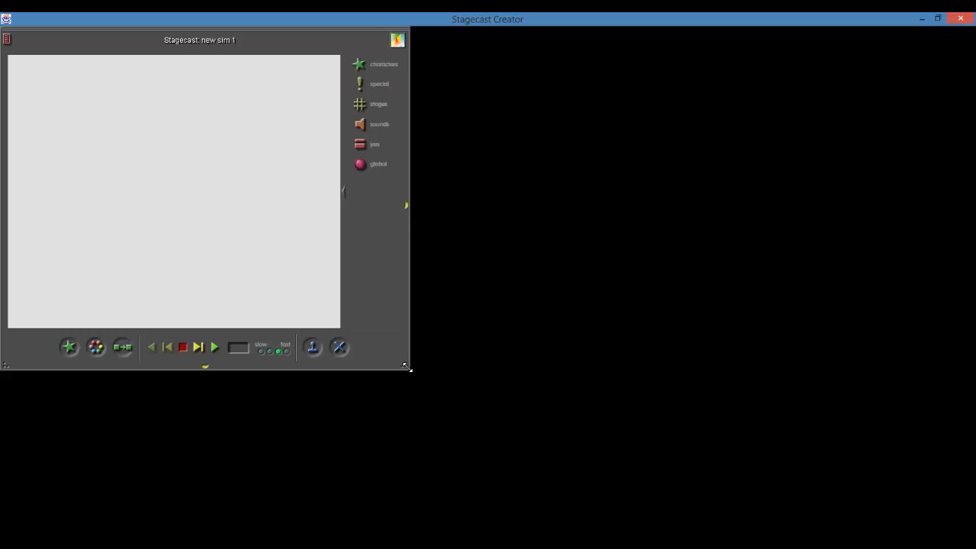
{"action": "left_click_drag", "start_coordinate": [407, 366], "coordinate": [549, 418]}
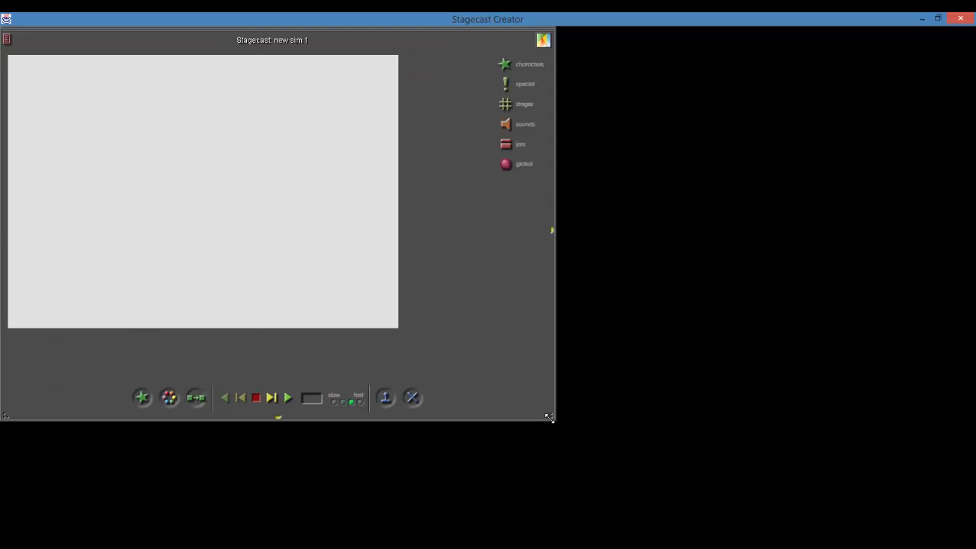
Show the grid on the stage through the Global settings, placing their window below the resized sim window
{"action": "left_click", "coordinate": [518, 160]}
{"action": "left_click_drag", "start_coordinate": [444, 165], "coordinate": [667, 295]}
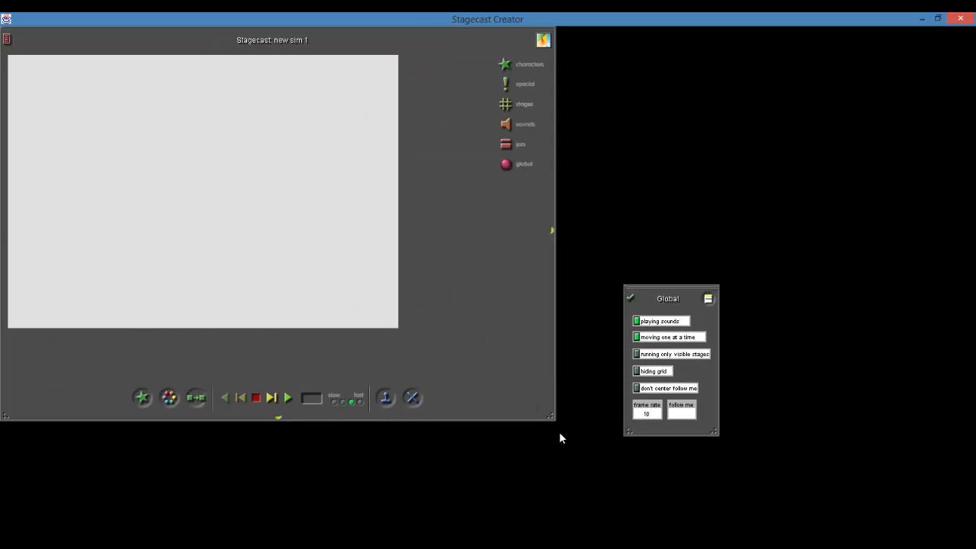
{"action": "left_click_drag", "start_coordinate": [550, 417], "coordinate": [468, 371]}
{"action": "left_click_drag", "start_coordinate": [653, 297], "coordinate": [53, 393]}
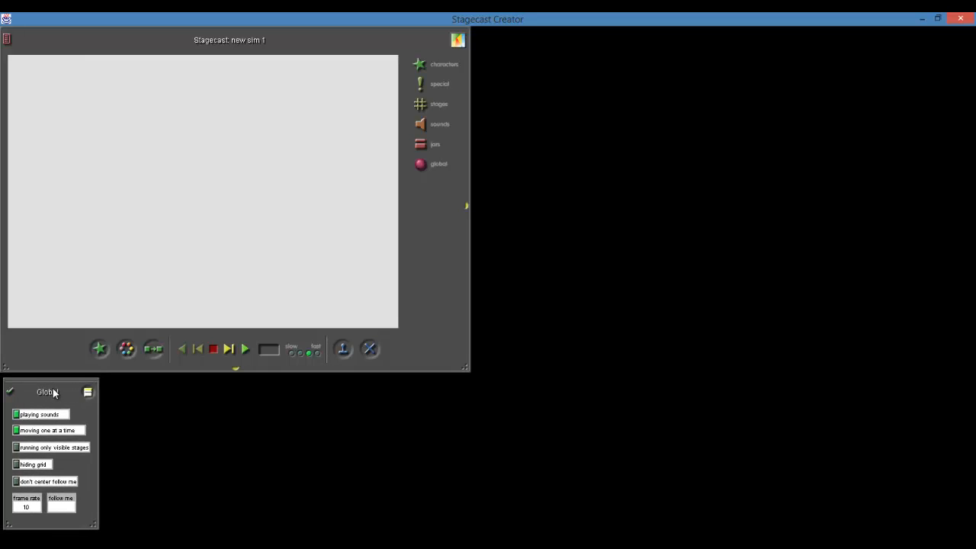
{"action": "left_click", "coordinate": [16, 464]}
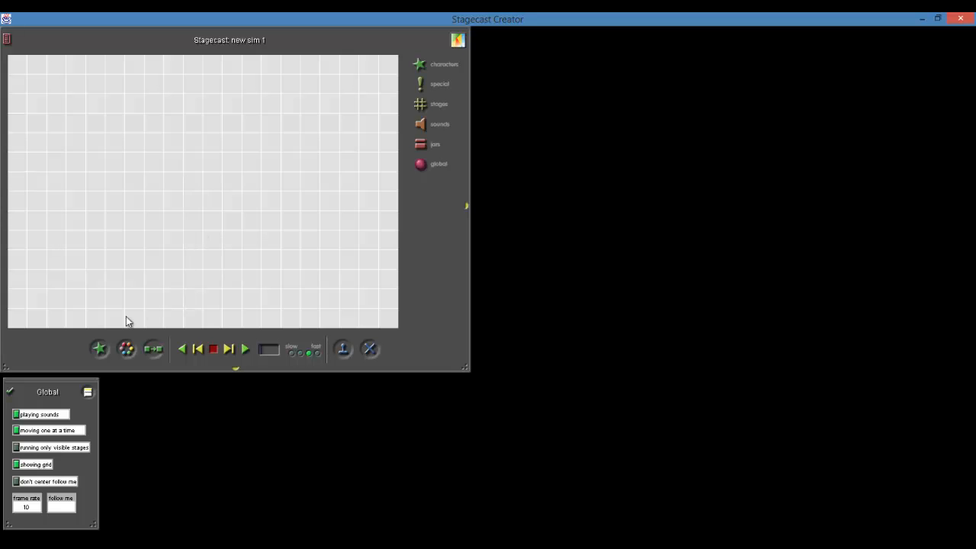
Place two new star characters, one green and one yellow, on separate squares of the stage
{"action": "left_click_drag", "start_coordinate": [105, 349], "coordinate": [173, 149]}
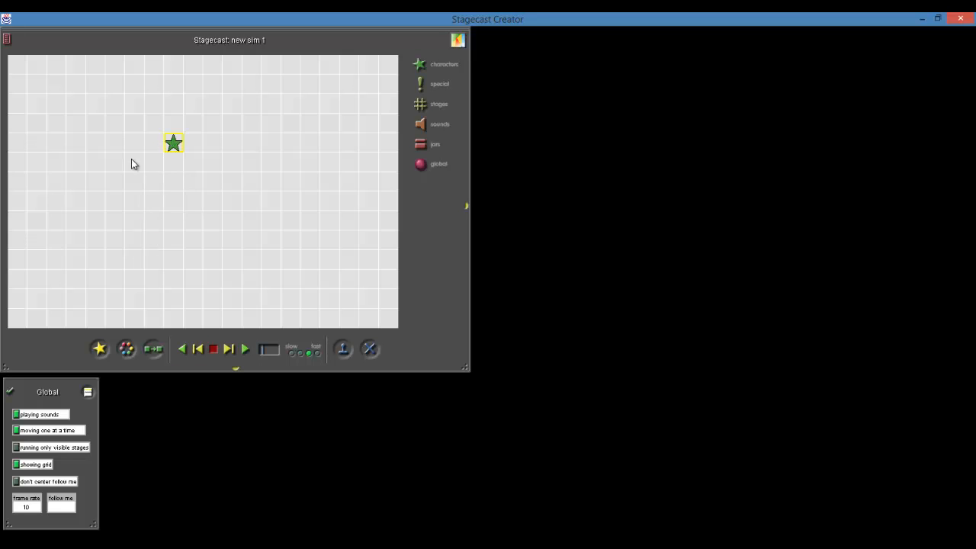
{"action": "left_click", "coordinate": [204, 169]}
{"action": "left_click_drag", "start_coordinate": [102, 349], "coordinate": [276, 207]}
{"action": "left_click", "coordinate": [174, 222]}
Open the yellow star's picture in the Picture Painter and clear its drawing
{"action": "left_click", "coordinate": [127, 349]}
{"action": "left_click", "coordinate": [270, 201]}
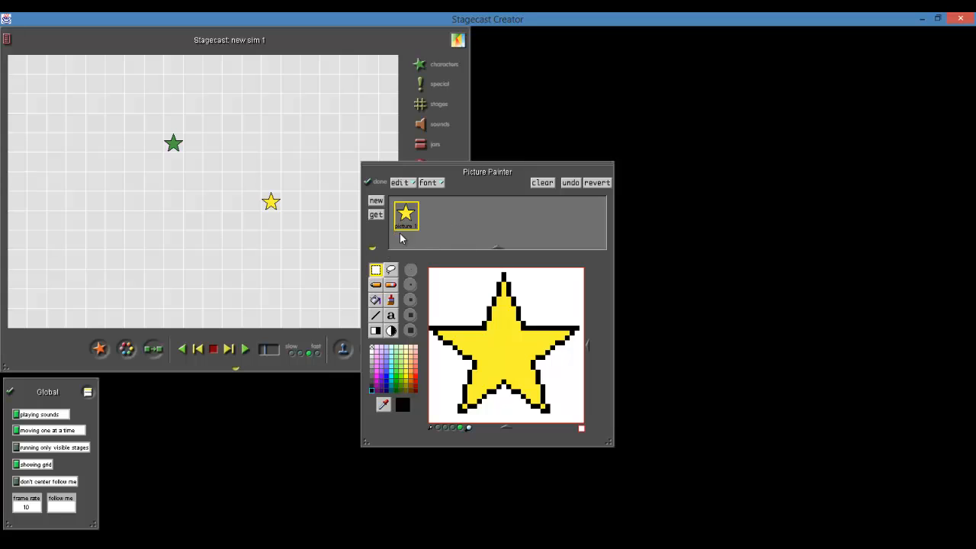
{"action": "left_click", "coordinate": [542, 184]}
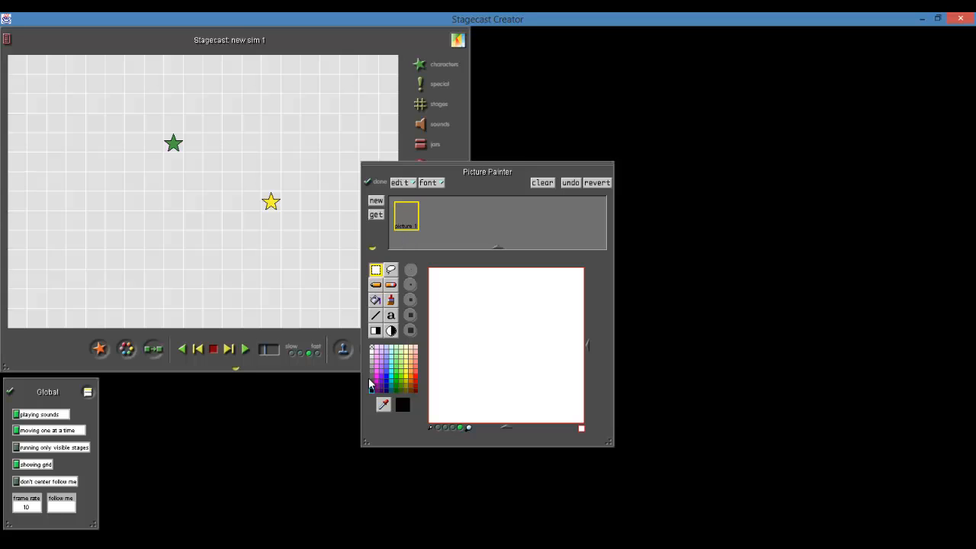
Paint a small filled black rectangle and move it to the middle of the picture
{"action": "left_click", "coordinate": [376, 331]}
{"action": "left_click", "coordinate": [375, 286]}
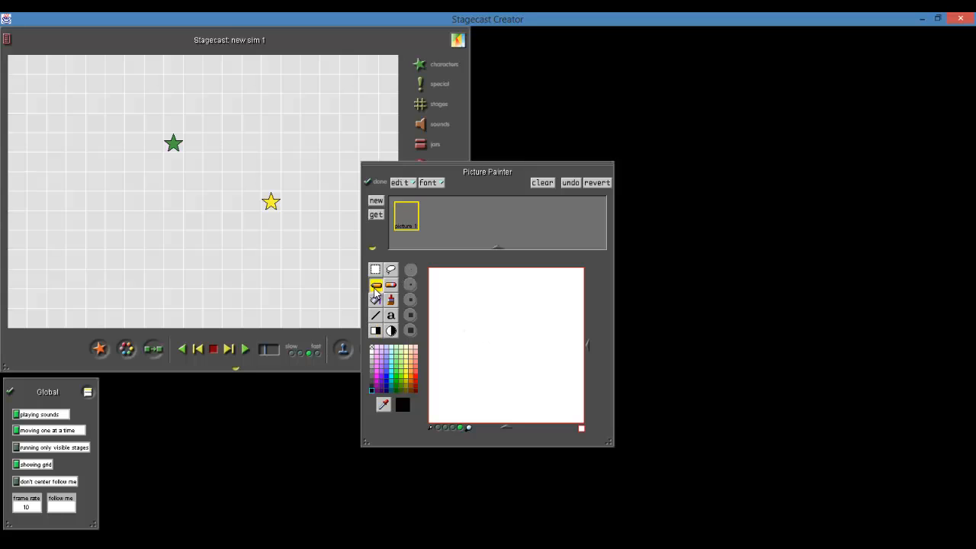
{"action": "mouse_move", "coordinate": [469, 297]}
{"action": "left_mouse_down"}
{"action": "mouse_move", "coordinate": [489, 295]}
{"action": "mouse_move", "coordinate": [464, 306]}
{"action": "mouse_move", "coordinate": [467, 316]}
{"action": "left_mouse_up"}
{"action": "left_click", "coordinate": [465, 298]}
{"action": "left_click", "coordinate": [465, 318]}
{"action": "left_click", "coordinate": [466, 314]}
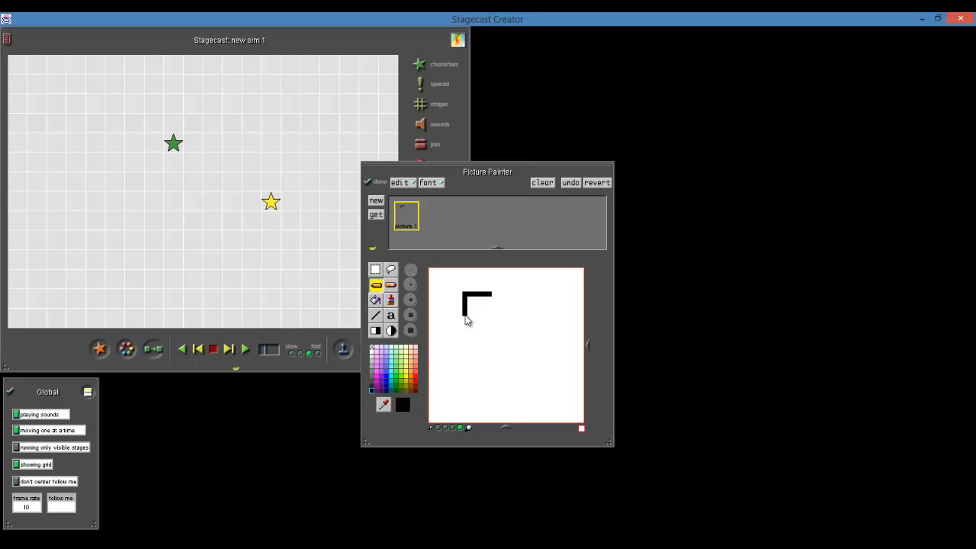
{"action": "left_click", "coordinate": [378, 331]}
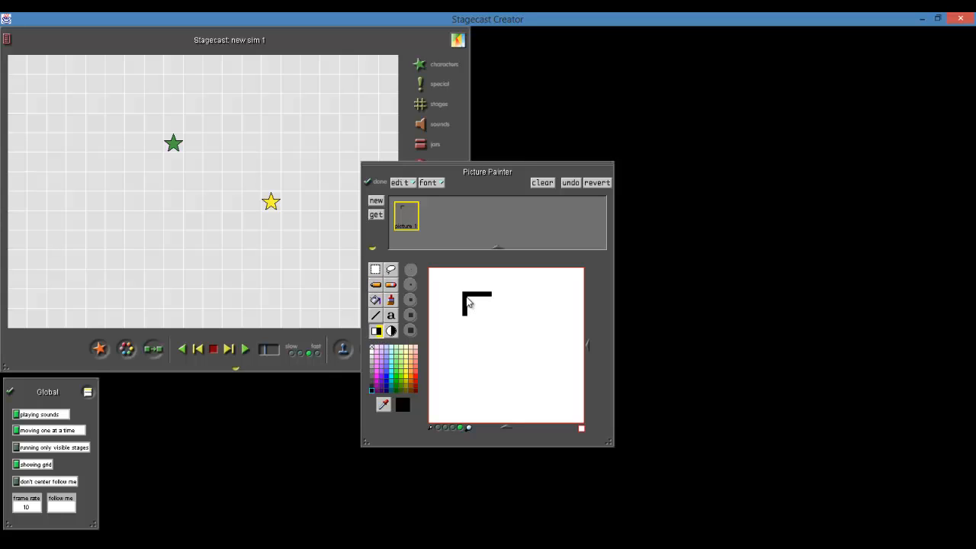
{"action": "left_click_drag", "start_coordinate": [465, 295], "coordinate": [491, 324]}
{"action": "left_click", "coordinate": [376, 271]}
{"action": "left_click_drag", "start_coordinate": [463, 293], "coordinate": [507, 343]}
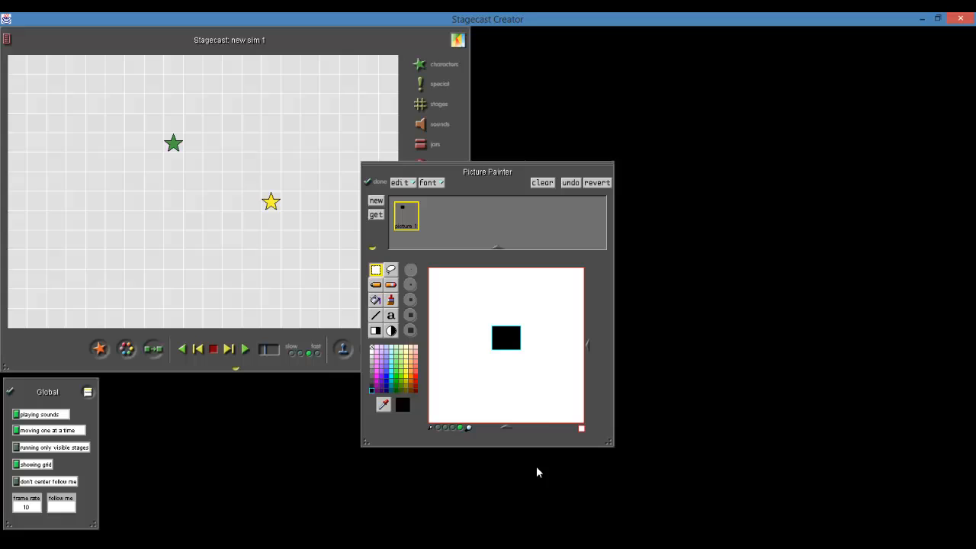
Name the picture "dot" and finish editing it so it replaces the yellow star
{"action": "left_click", "coordinate": [405, 225]}
{"action": "type", "text": "dot"}
{"action": "left_click", "coordinate": [413, 217]}
{"action": "left_click", "coordinate": [378, 183]}
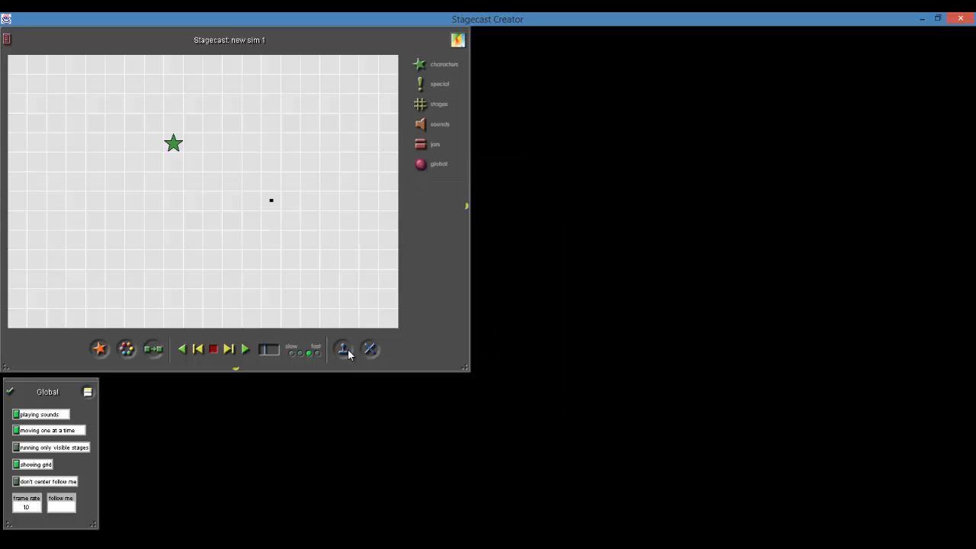
Copy the dot to the right along its grid row to make five adjacent dots
{"action": "left_click", "coordinate": [276, 202]}
{"action": "left_click_drag", "start_coordinate": [276, 203], "coordinate": [290, 204]}
{"action": "left_click_drag", "start_coordinate": [290, 204], "coordinate": [350, 211]}
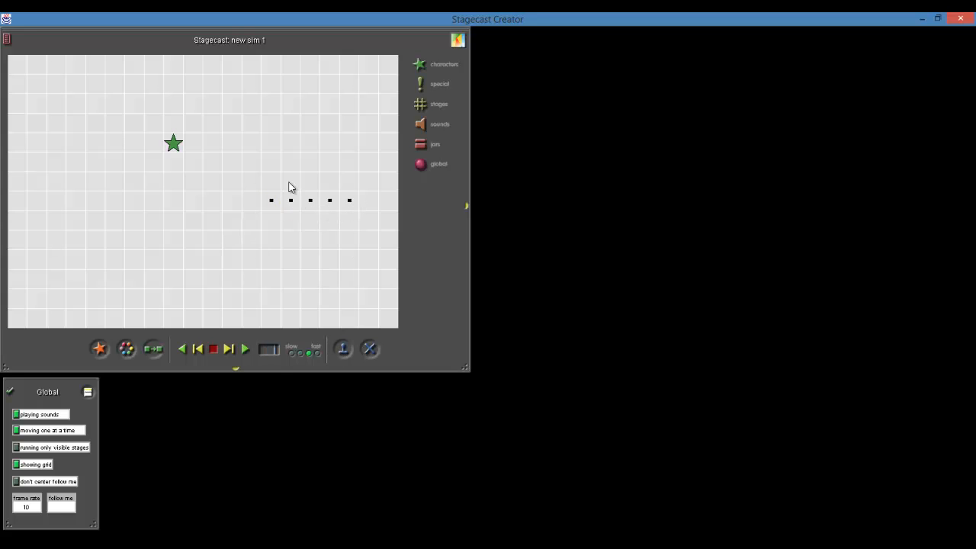
Fill the dot's picture with a blue-violet color and finish editing it
{"action": "left_click", "coordinate": [127, 350]}
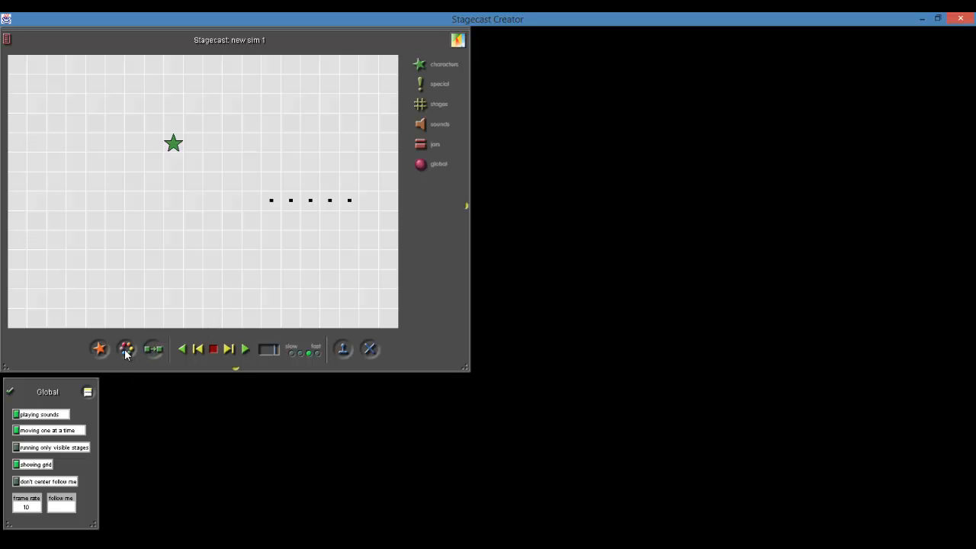
{"action": "left_click", "coordinate": [273, 202]}
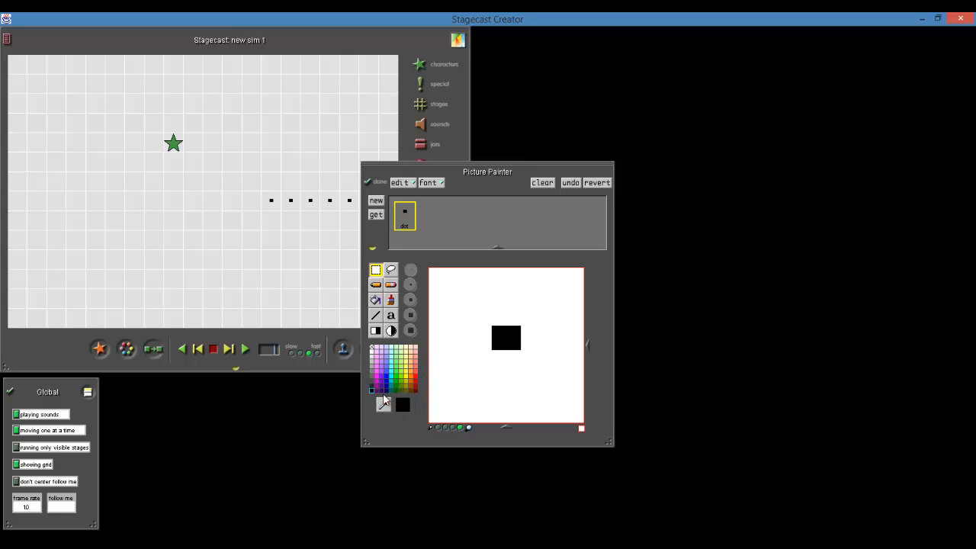
{"action": "left_click", "coordinate": [386, 371]}
{"action": "left_click", "coordinate": [376, 301]}
{"action": "left_click", "coordinate": [502, 341]}
{"action": "left_click", "coordinate": [374, 180]}
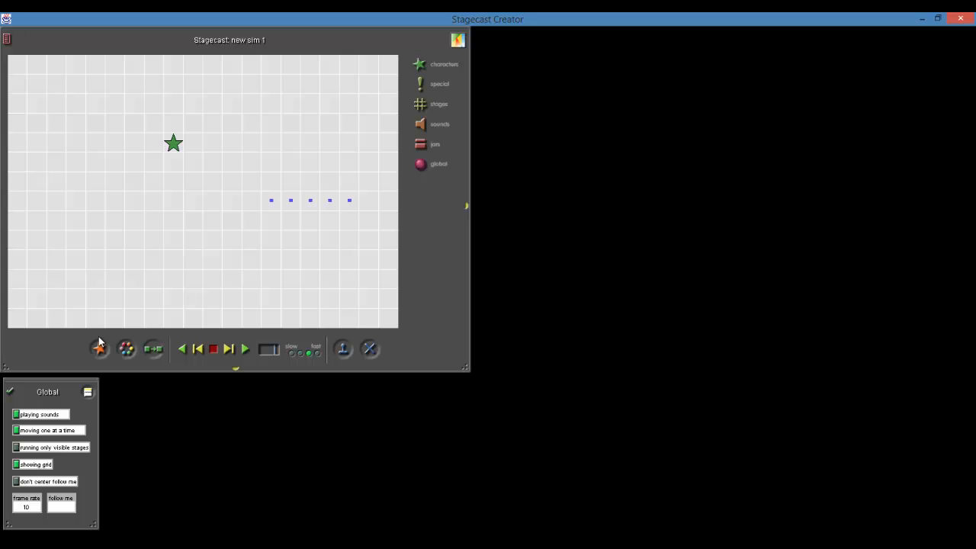
Open the green star's picture for editing, zoom out to a four-by-four-square canvas and clear the drawing
{"action": "left_click", "coordinate": [126, 348]}
{"action": "left_click", "coordinate": [174, 145]}
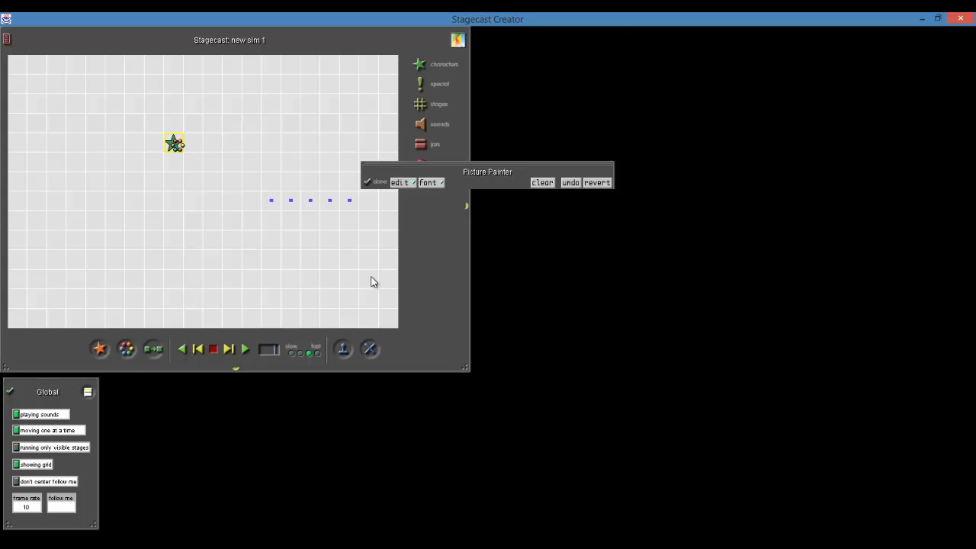
{"action": "left_click_drag", "start_coordinate": [520, 164], "coordinate": [552, 72]}
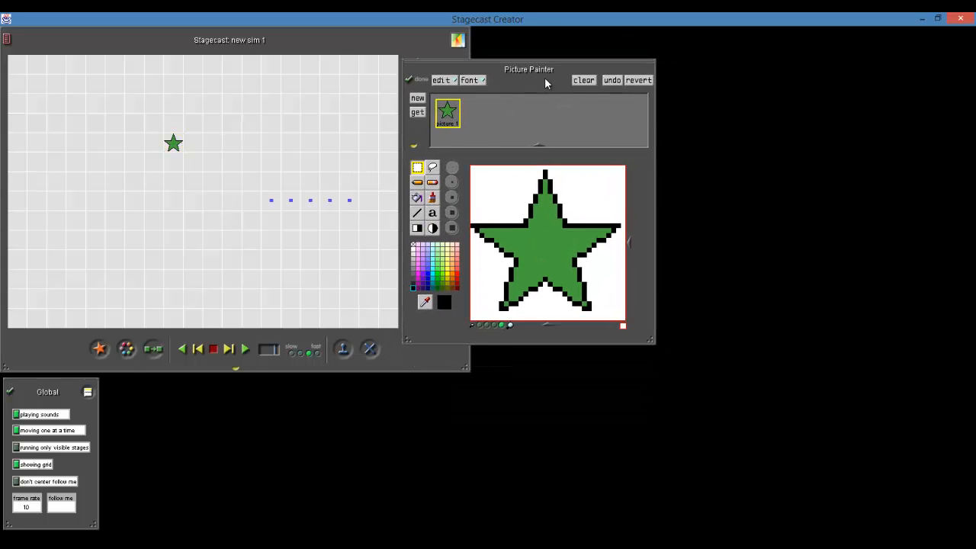
{"action": "left_click", "coordinate": [491, 324]}
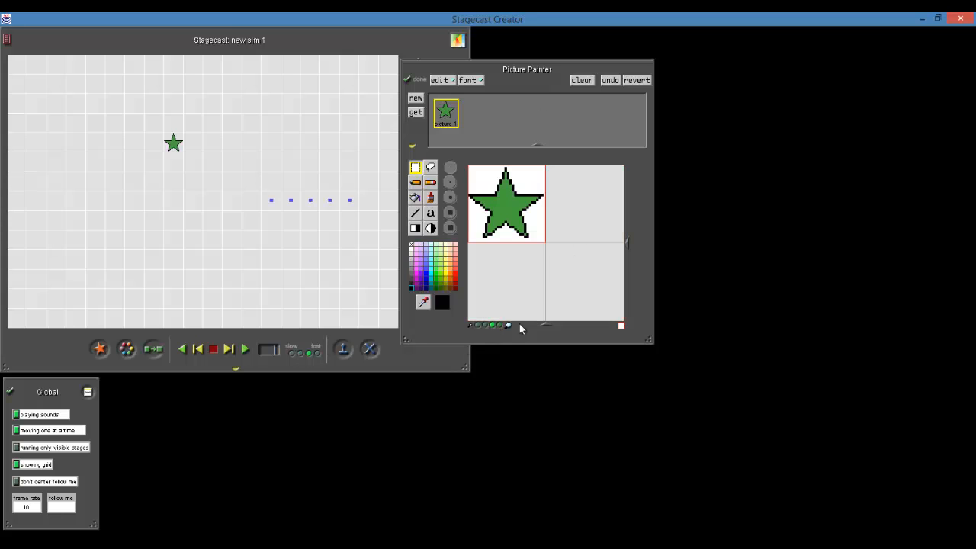
{"action": "left_click", "coordinate": [484, 325]}
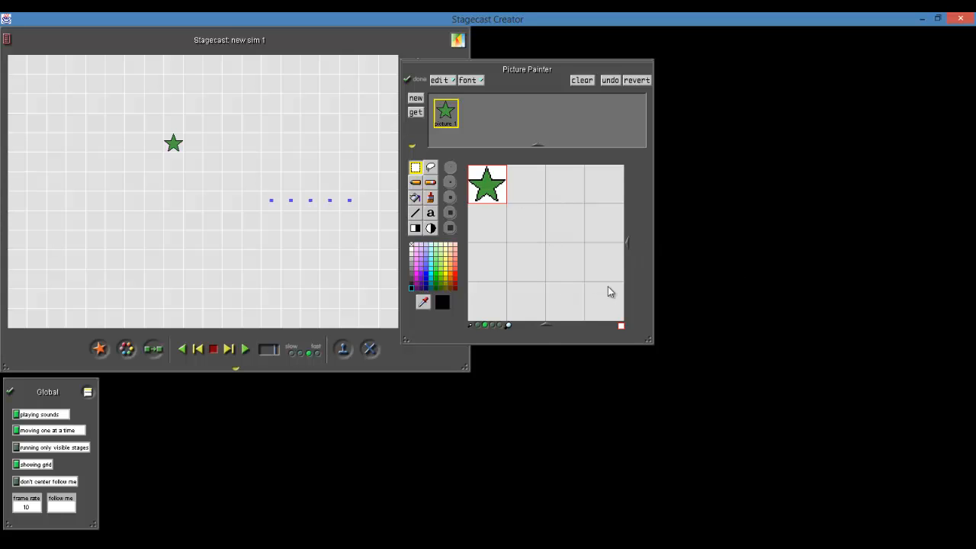
{"action": "left_click", "coordinate": [583, 80]}
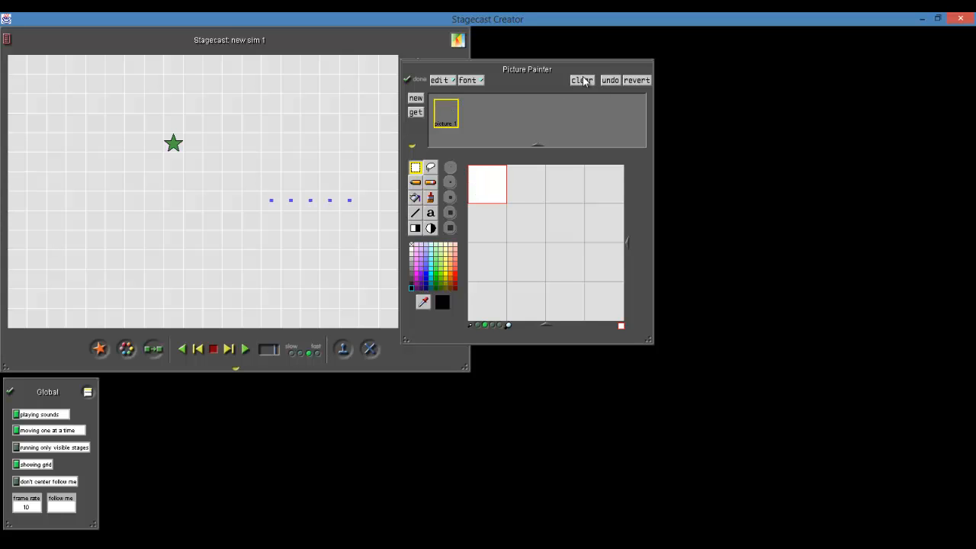
Try drawing black rectangle outlines of different thicknesses and proportions on the canvas, clearing each one
{"action": "left_click", "coordinate": [414, 230]}
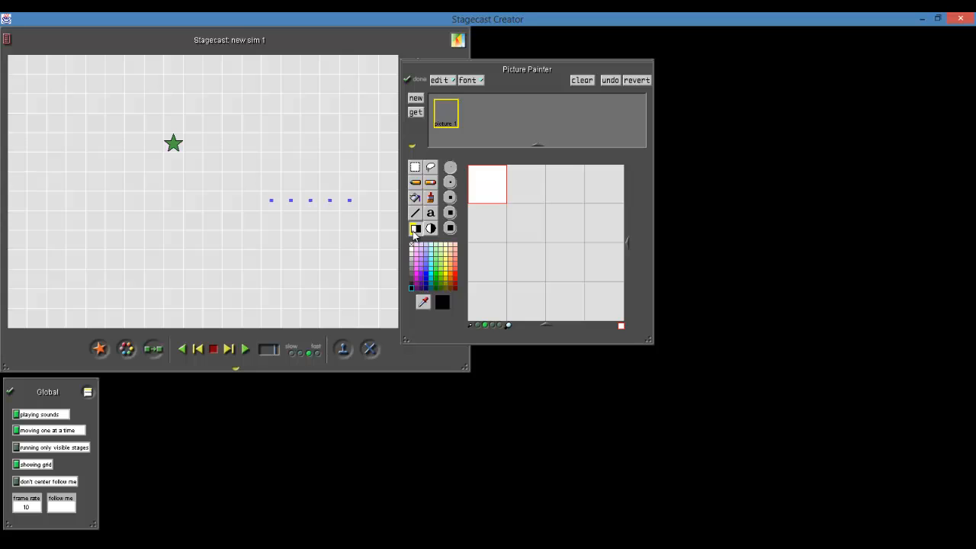
{"action": "left_click", "coordinate": [451, 196]}
{"action": "left_click_drag", "start_coordinate": [510, 224], "coordinate": [587, 285]}
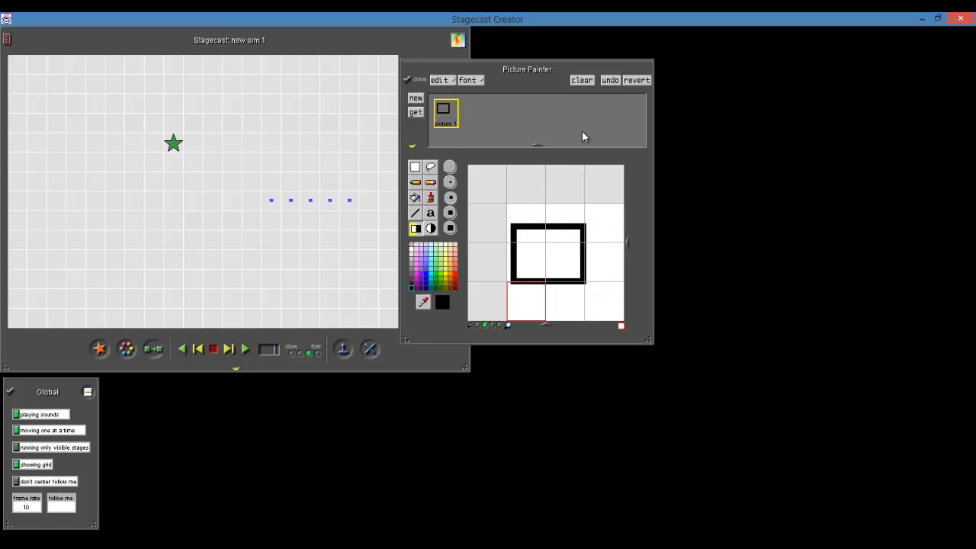
{"action": "left_click", "coordinate": [582, 80]}
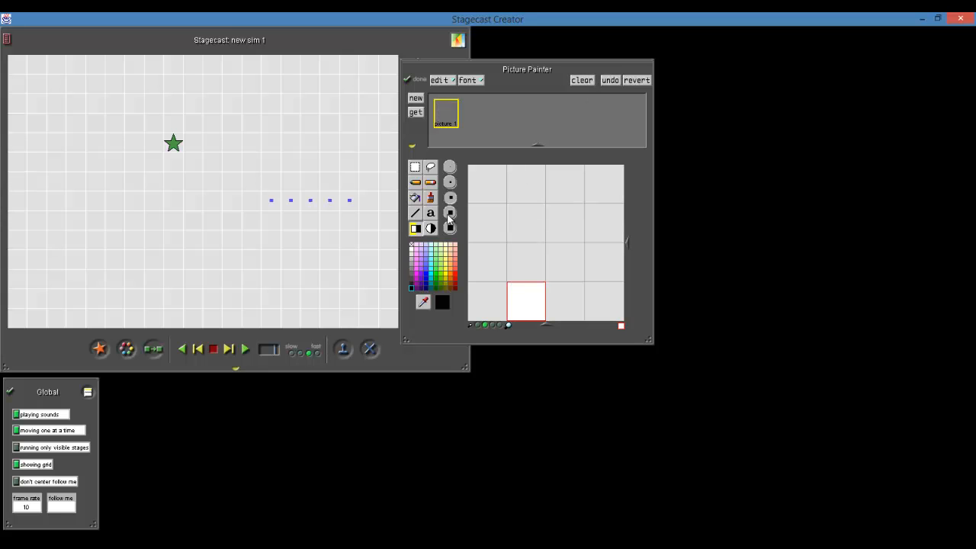
{"action": "left_click_drag", "start_coordinate": [512, 194], "coordinate": [596, 283]}
{"action": "left_click", "coordinate": [581, 80]}
{"action": "left_click", "coordinate": [471, 170]}
{"action": "left_click_drag", "start_coordinate": [500, 195], "coordinate": [538, 287]}
{"action": "left_click_drag", "start_coordinate": [468, 166], "coordinate": [528, 272]}
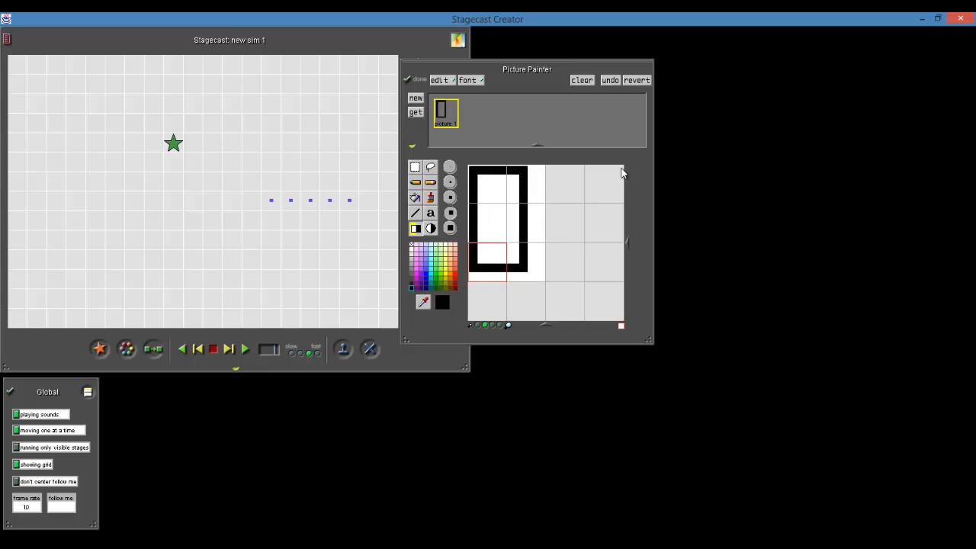
{"action": "left_click", "coordinate": [583, 80]}
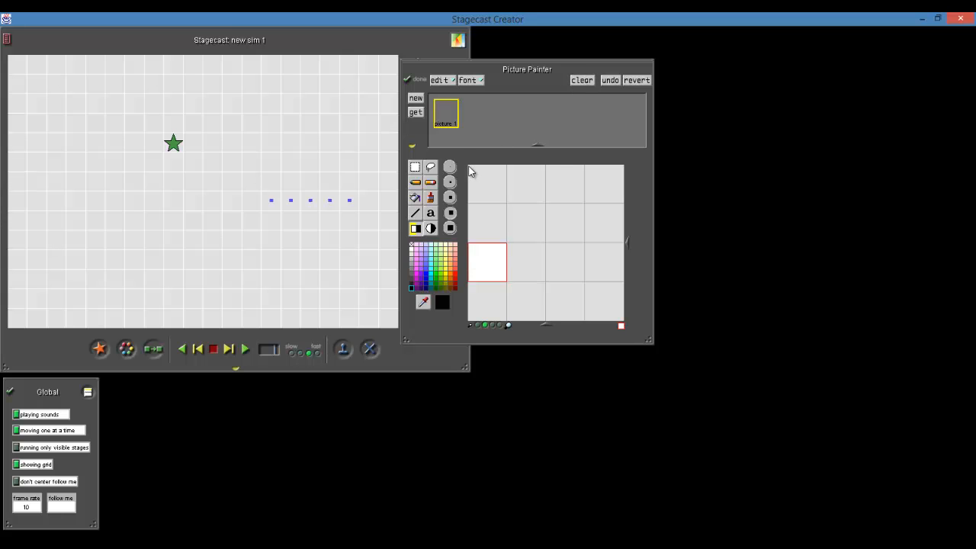
Draw a thick black square outline spanning three by three grid squares, set its home square to the upper-left one and apply the picture
{"action": "mouse_move", "coordinate": [469, 169]}
{"action": "left_mouse_down"}
{"action": "mouse_move", "coordinate": [577, 278]}
{"action": "mouse_move", "coordinate": [514, 221]}
{"action": "mouse_move", "coordinate": [534, 201]}
{"action": "mouse_move", "coordinate": [580, 213]}
{"action": "mouse_move", "coordinate": [568, 282]}
{"action": "mouse_move", "coordinate": [585, 281]}
{"action": "left_mouse_up"}
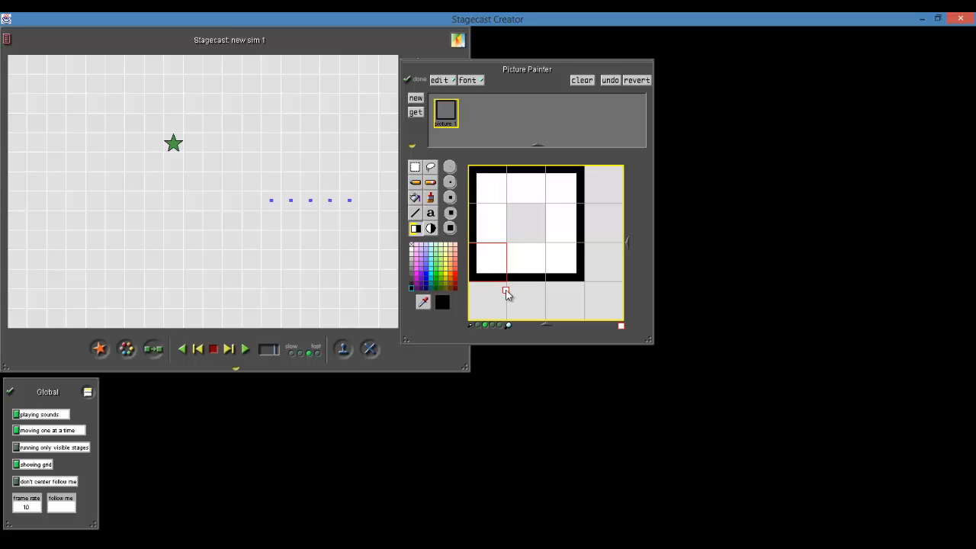
{"action": "left_click", "coordinate": [492, 185]}
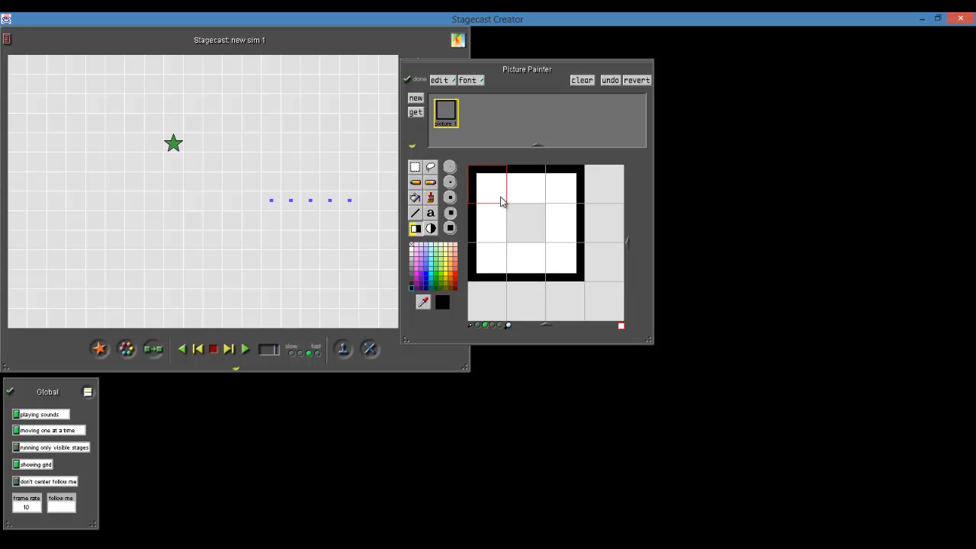
{"action": "left_click", "coordinate": [450, 116]}
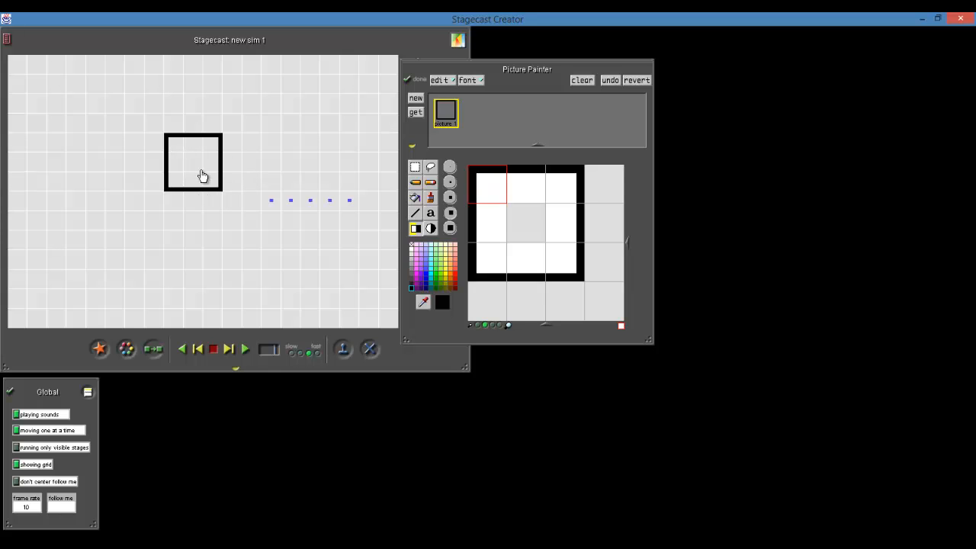
Move the black box two squares right and two up on the stage, and inspect its character variables
{"action": "left_click_drag", "start_coordinate": [202, 176], "coordinate": [240, 135]}
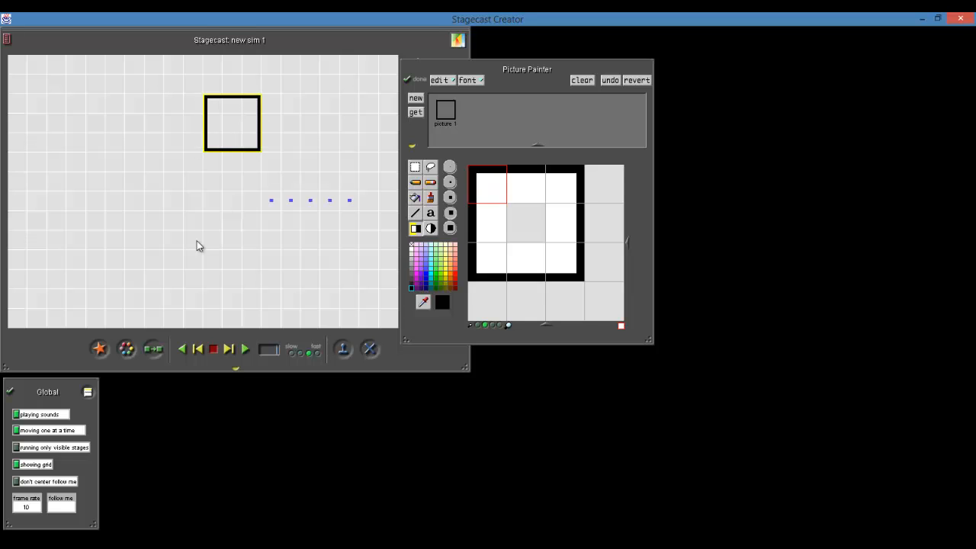
{"action": "double_click", "coordinate": [242, 116]}
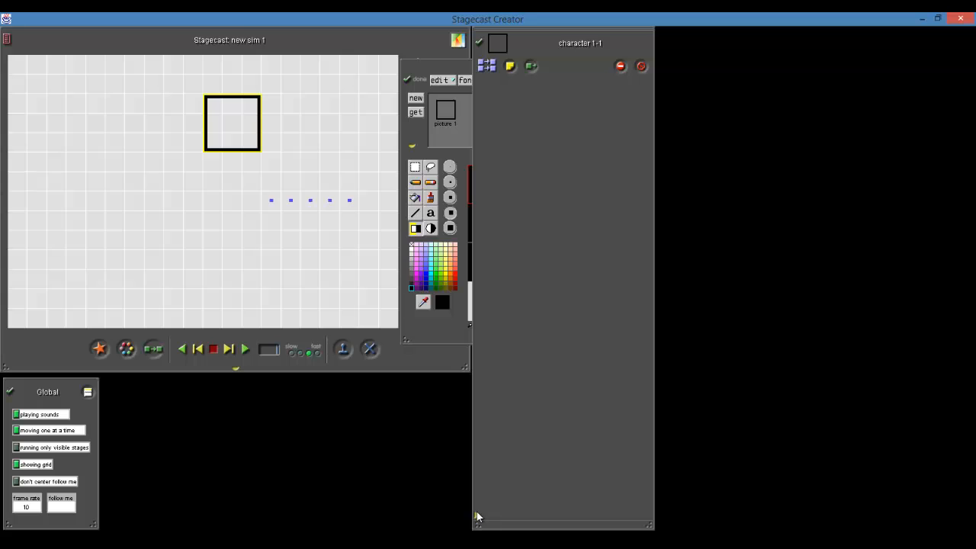
{"action": "left_click", "coordinate": [477, 516]}
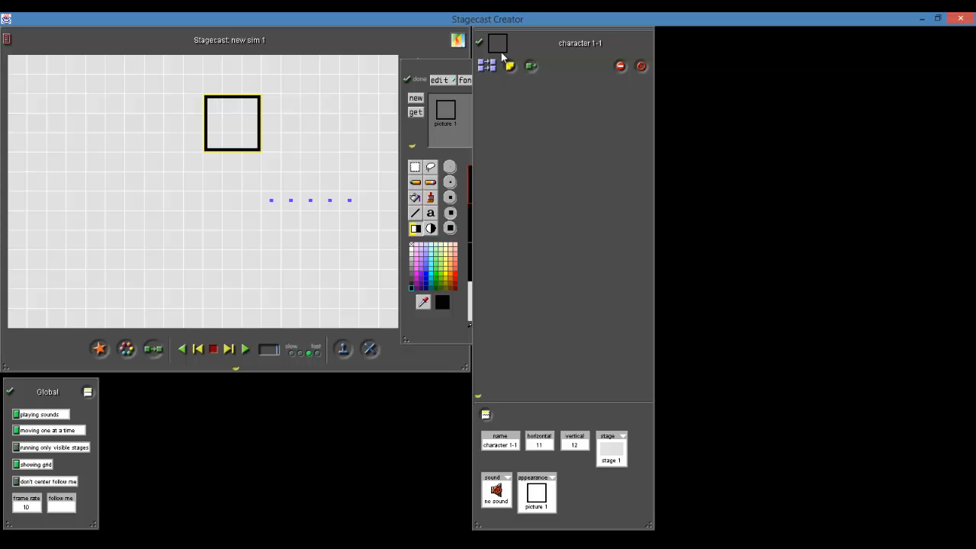
{"action": "left_click", "coordinate": [481, 39]}
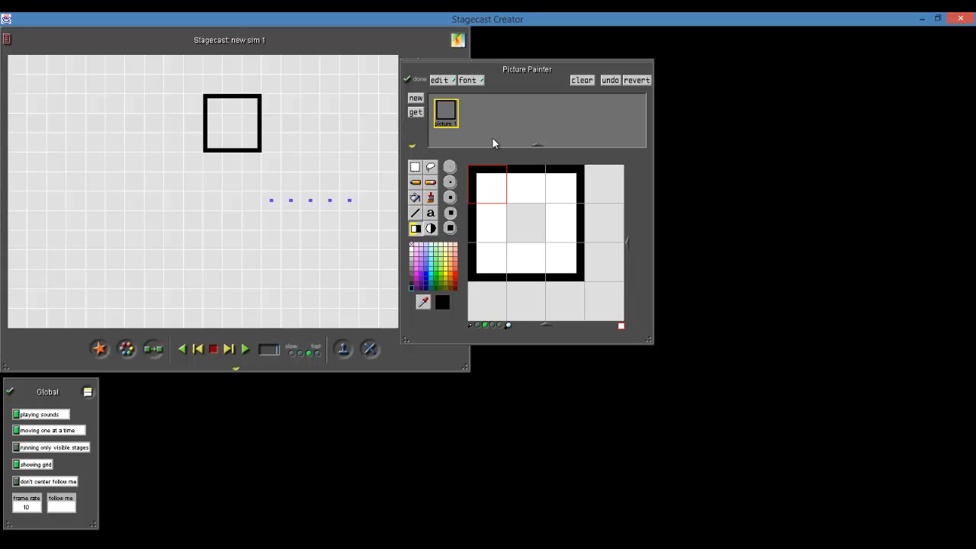
Cut a one-square-wide gap in the middle of the box's upper side with a filled transparent rectangle
{"action": "left_click", "coordinate": [417, 229]}
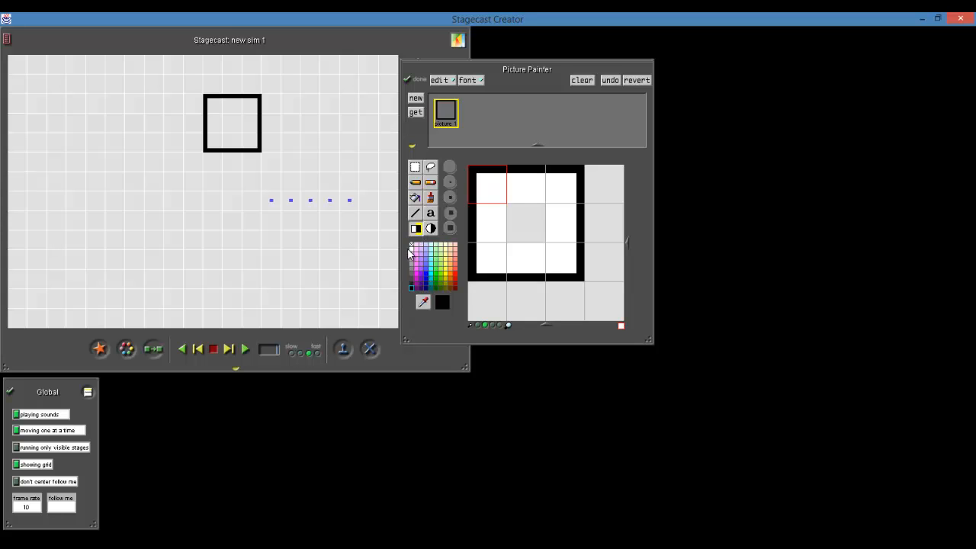
{"action": "left_click", "coordinate": [411, 244]}
{"action": "left_click", "coordinate": [521, 168]}
{"action": "left_click_drag", "start_coordinate": [548, 145], "coordinate": [546, 145]}
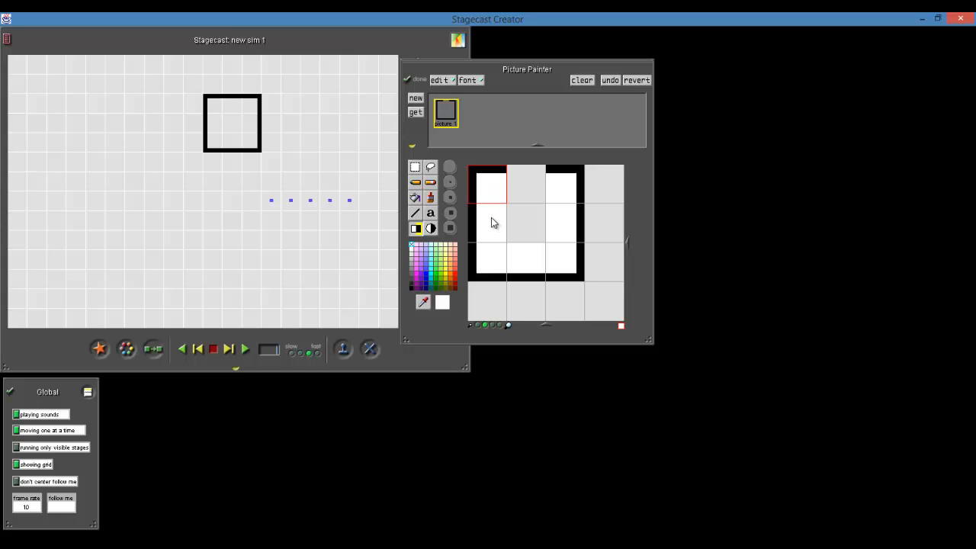
Cut one-square-wide gaps in the middle of the box's remaining three sides and apply the picture to the stage character
{"action": "left_click", "coordinate": [472, 224]}
{"action": "left_click_drag", "start_coordinate": [524, 257], "coordinate": [507, 298]}
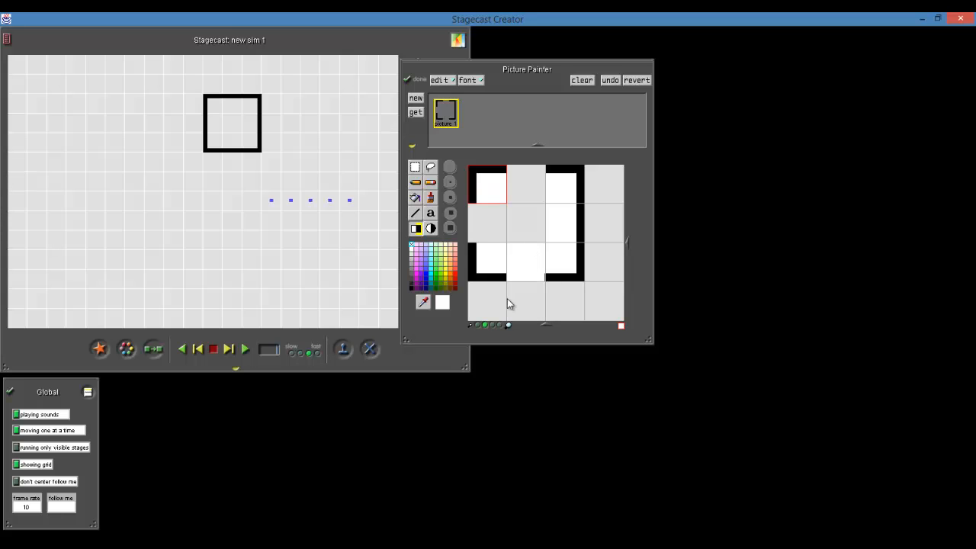
{"action": "left_click", "coordinate": [522, 262]}
{"action": "left_click_drag", "start_coordinate": [538, 284], "coordinate": [555, 305]}
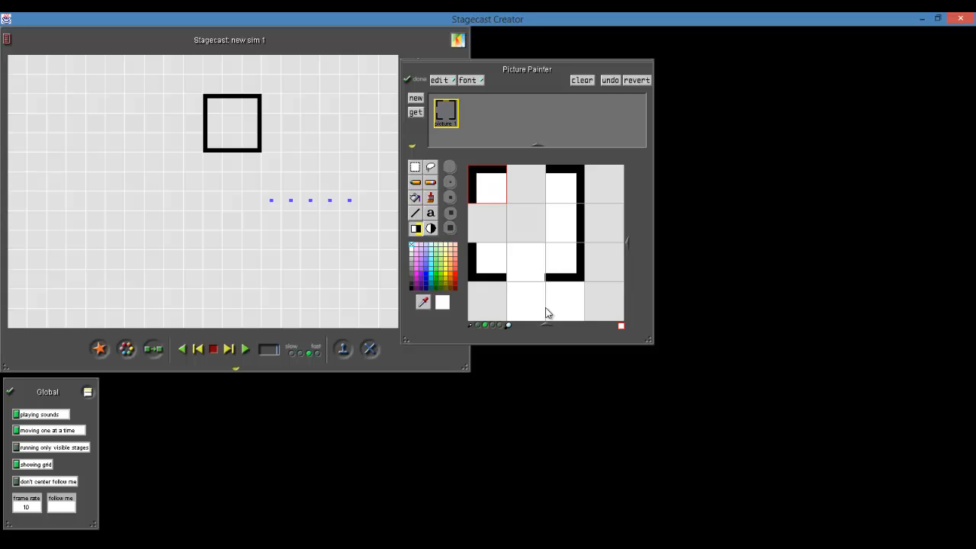
{"action": "key", "text": "ctrl+z"}
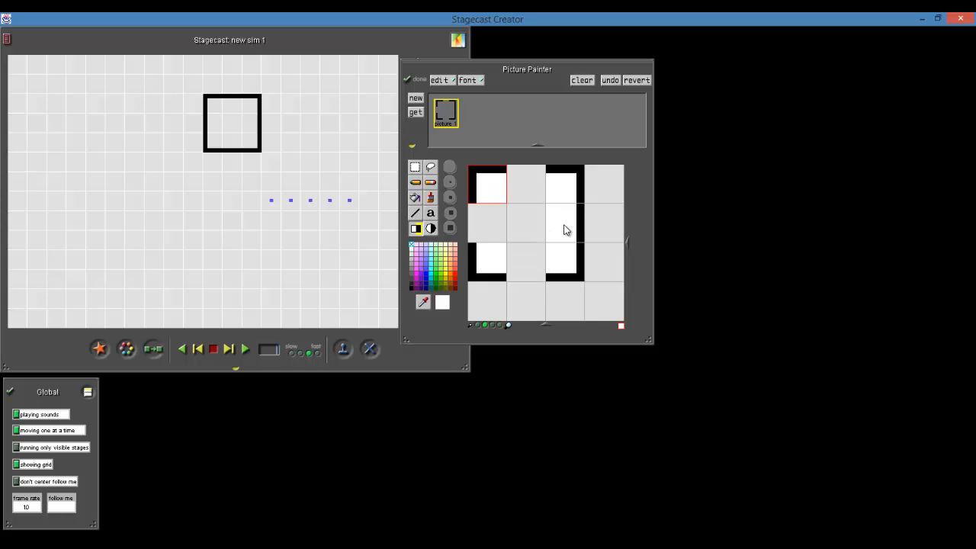
{"action": "mouse_move", "coordinate": [567, 226]}
{"action": "left_mouse_down"}
{"action": "mouse_move", "coordinate": [599, 229]}
{"action": "mouse_move", "coordinate": [601, 244]}
{"action": "mouse_move", "coordinate": [601, 204]}
{"action": "left_mouse_up"}
{"action": "left_click", "coordinate": [446, 118]}
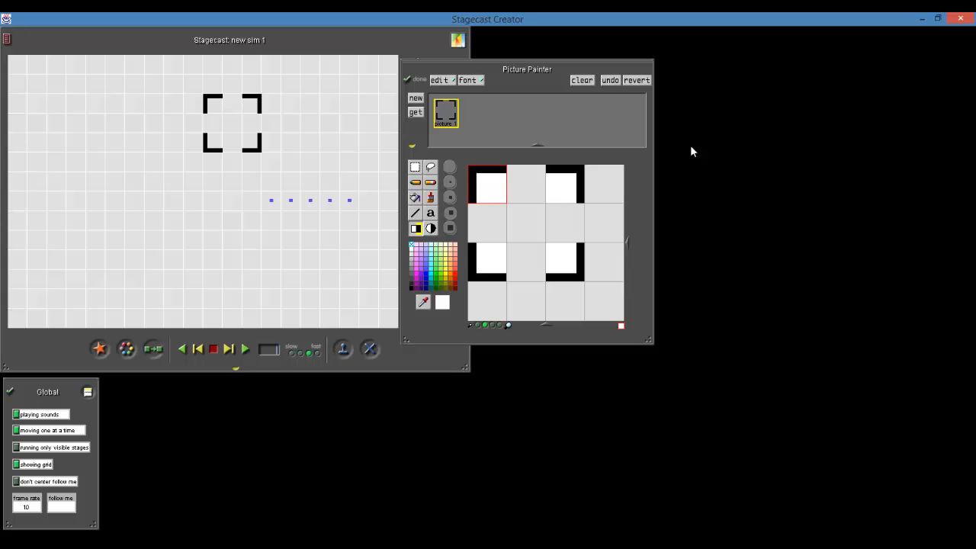
Name the picture Frame and finish editing it in the Picture Painter
{"action": "left_click_drag", "start_coordinate": [527, 72], "coordinate": [631, 71]}
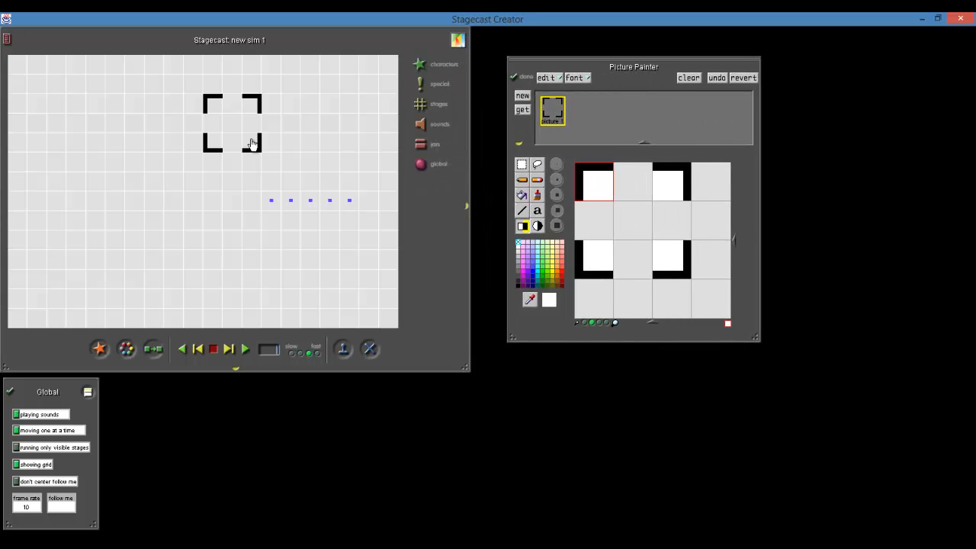
{"action": "left_click", "coordinate": [552, 123]}
{"action": "type", "text": "Frame"}
{"action": "left_click", "coordinate": [657, 103]}
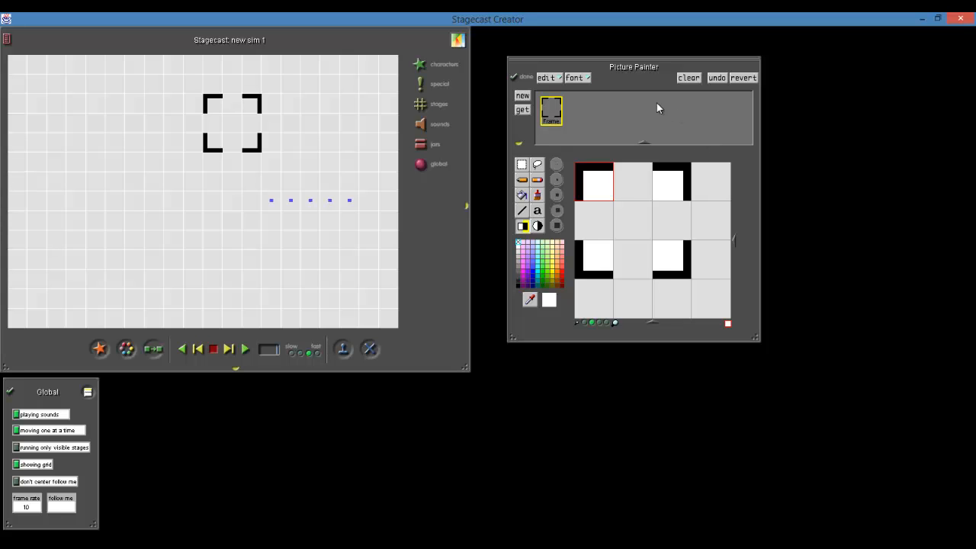
{"action": "left_click", "coordinate": [526, 77]}
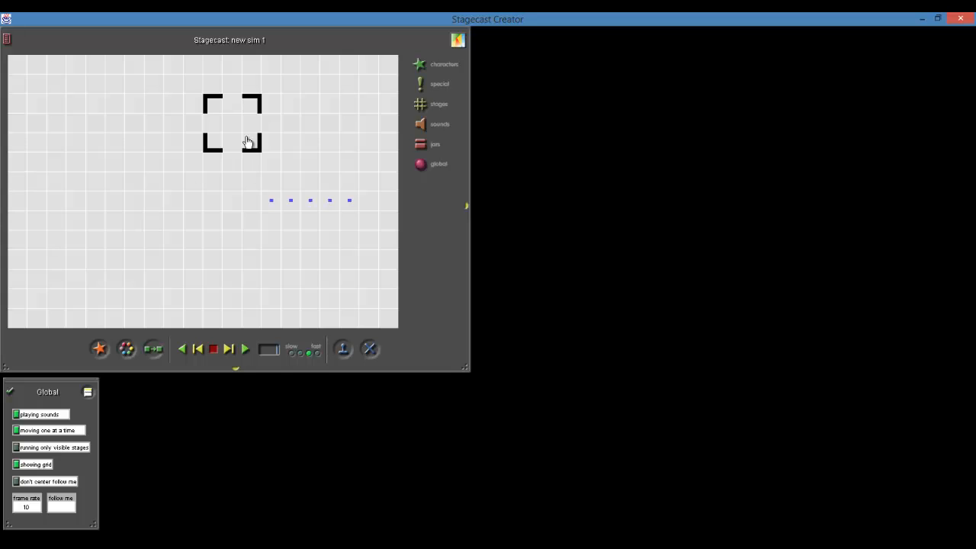
Move the frame into the stage's upper-left area and scatter the row of blue dots across the right half
{"action": "mouse_move", "coordinate": [251, 142]}
{"action": "left_mouse_down"}
{"action": "mouse_move", "coordinate": [204, 134]}
{"action": "mouse_move", "coordinate": [217, 192]}
{"action": "mouse_move", "coordinate": [213, 182]}
{"action": "left_mouse_up"}
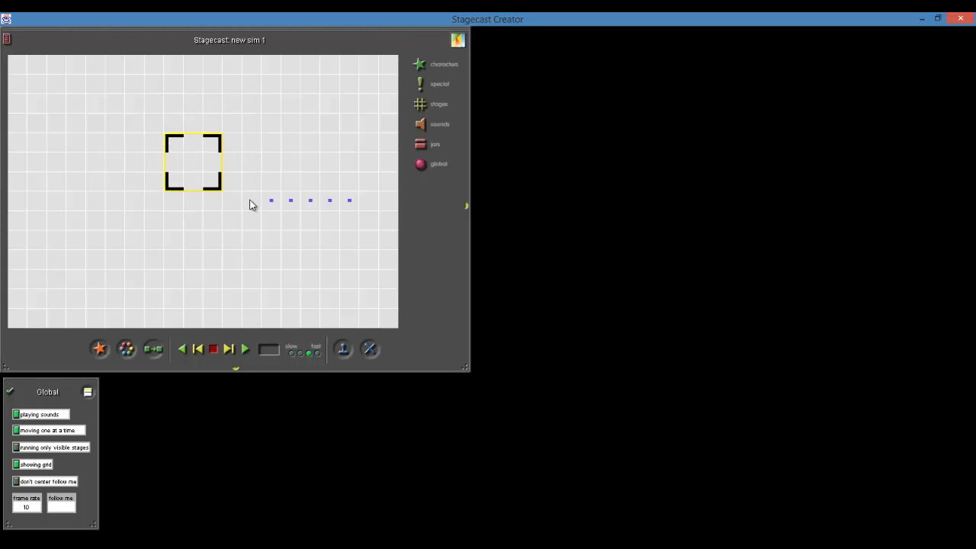
{"action": "mouse_move", "coordinate": [270, 206]}
{"action": "left_mouse_down"}
{"action": "mouse_move", "coordinate": [263, 183]}
{"action": "mouse_move", "coordinate": [318, 139]}
{"action": "mouse_move", "coordinate": [271, 201]}
{"action": "left_mouse_up"}
{"action": "left_click_drag", "start_coordinate": [206, 189], "coordinate": [163, 133]}
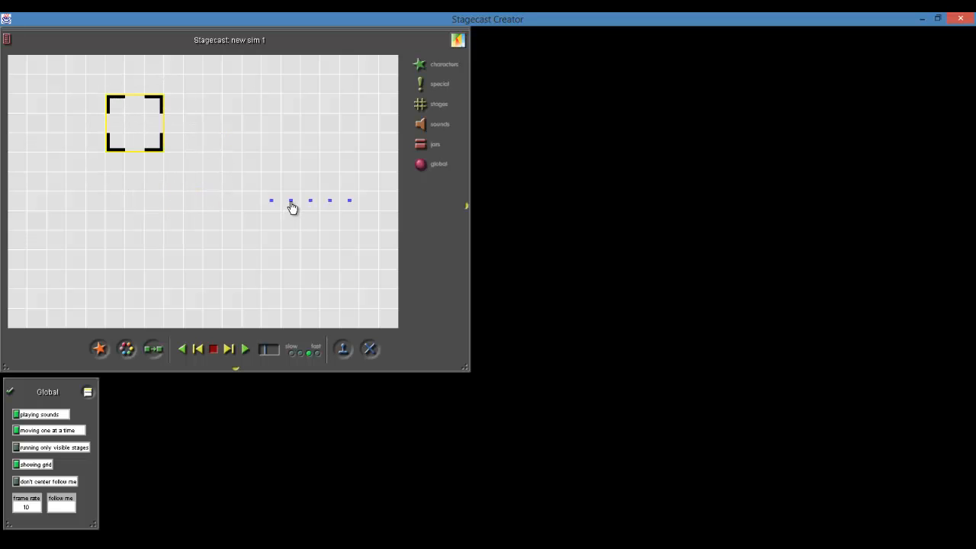
{"action": "left_click_drag", "start_coordinate": [290, 201], "coordinate": [286, 150]}
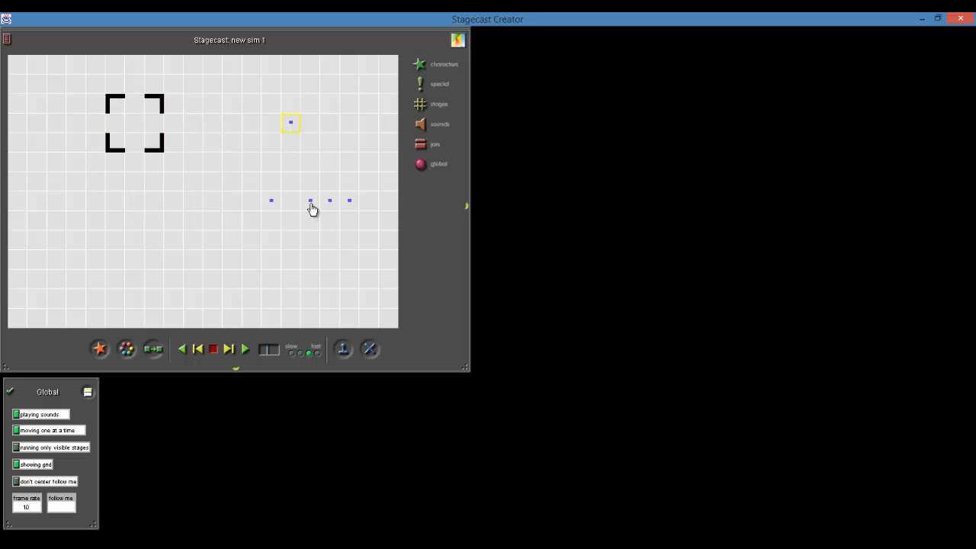
{"action": "left_click_drag", "start_coordinate": [311, 202], "coordinate": [333, 161]}
{"action": "left_click_drag", "start_coordinate": [272, 201], "coordinate": [256, 177]}
{"action": "left_click_drag", "start_coordinate": [329, 203], "coordinate": [349, 108]}
{"action": "left_click_drag", "start_coordinate": [153, 141], "coordinate": [175, 169]}
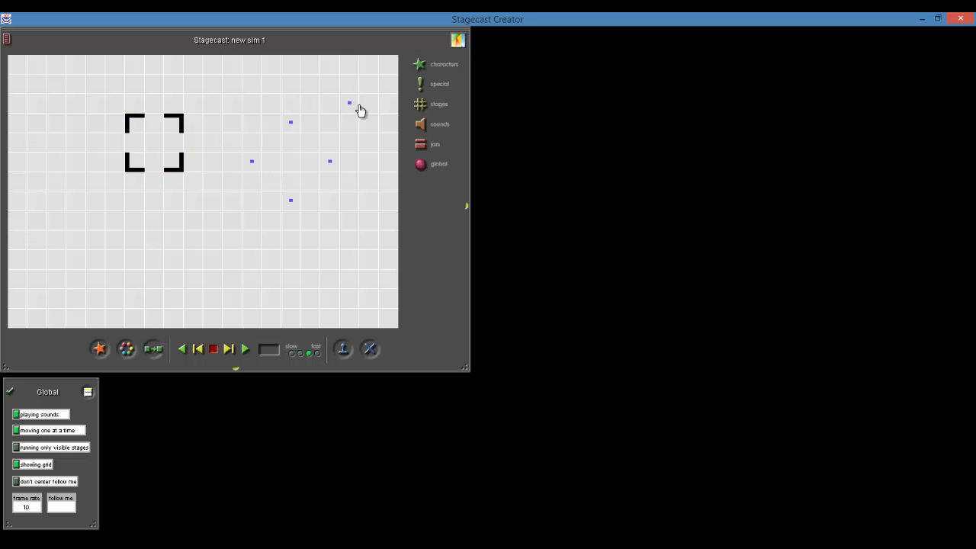
Lower the upper middle blue dot one square, and slide the frame over the dots and back to the stage's left area
{"action": "left_click_drag", "start_coordinate": [180, 172], "coordinate": [219, 186]}
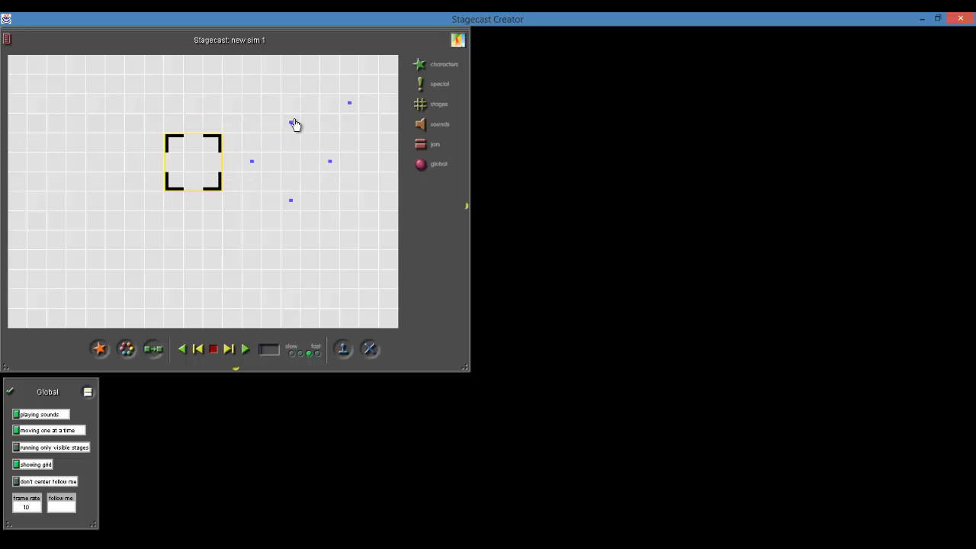
{"action": "left_click", "coordinate": [290, 143]}
{"action": "left_click", "coordinate": [289, 143]}
{"action": "left_click_drag", "start_coordinate": [215, 192], "coordinate": [294, 191]}
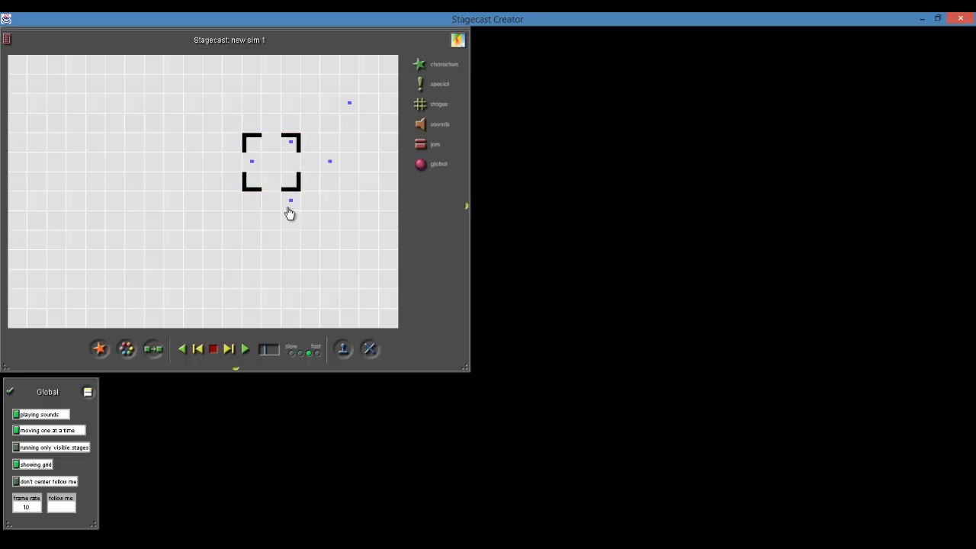
{"action": "mouse_move", "coordinate": [292, 191]}
{"action": "left_mouse_down"}
{"action": "mouse_move", "coordinate": [259, 190]}
{"action": "mouse_move", "coordinate": [290, 192]}
{"action": "left_mouse_up"}
{"action": "left_click_drag", "start_coordinate": [282, 177], "coordinate": [195, 170]}
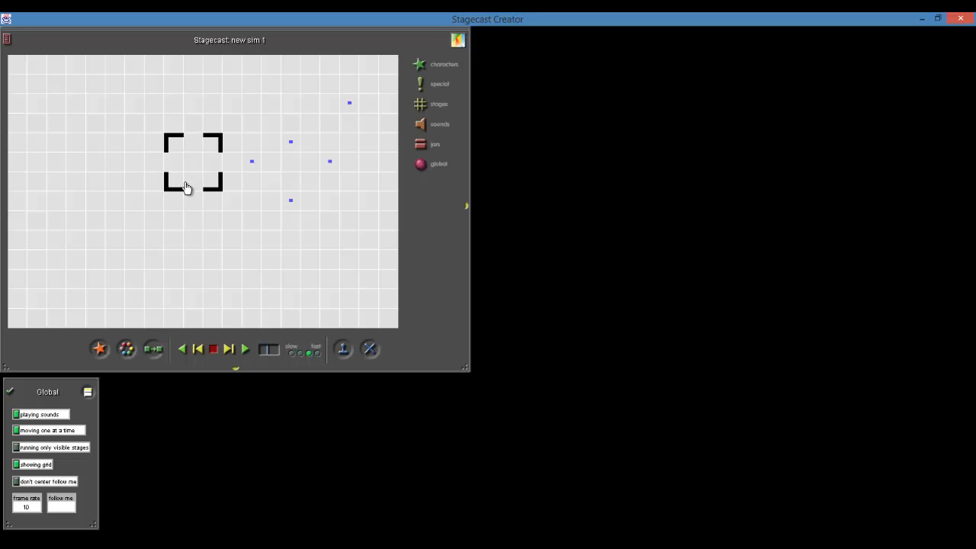
{"action": "left_click_drag", "start_coordinate": [196, 181], "coordinate": [121, 162]}
{"action": "left_click", "coordinate": [125, 218]}
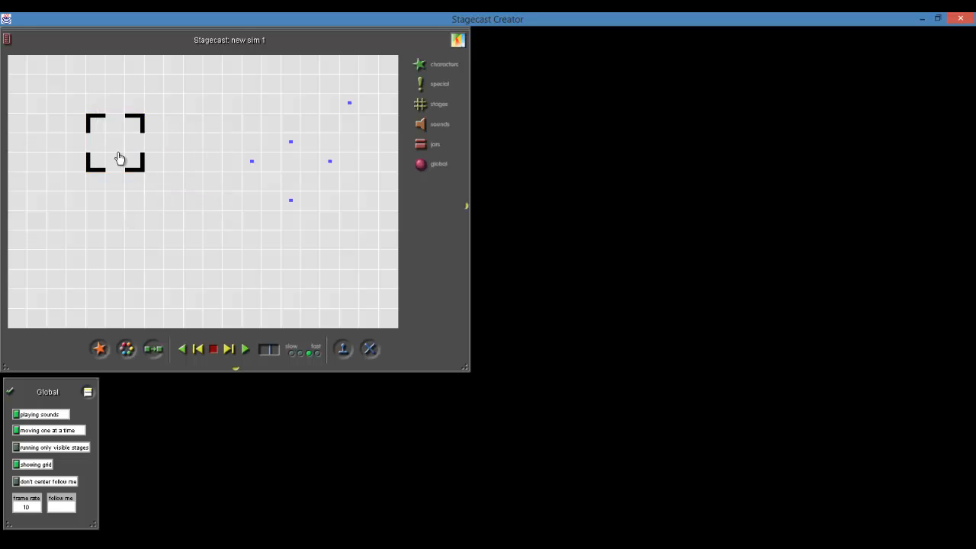
Start a rule for the frame with its area extended one square to the right, enlarge the Rule Maker and name the rule Slide Right
{"action": "left_click", "coordinate": [153, 350]}
{"action": "left_click", "coordinate": [110, 145]}
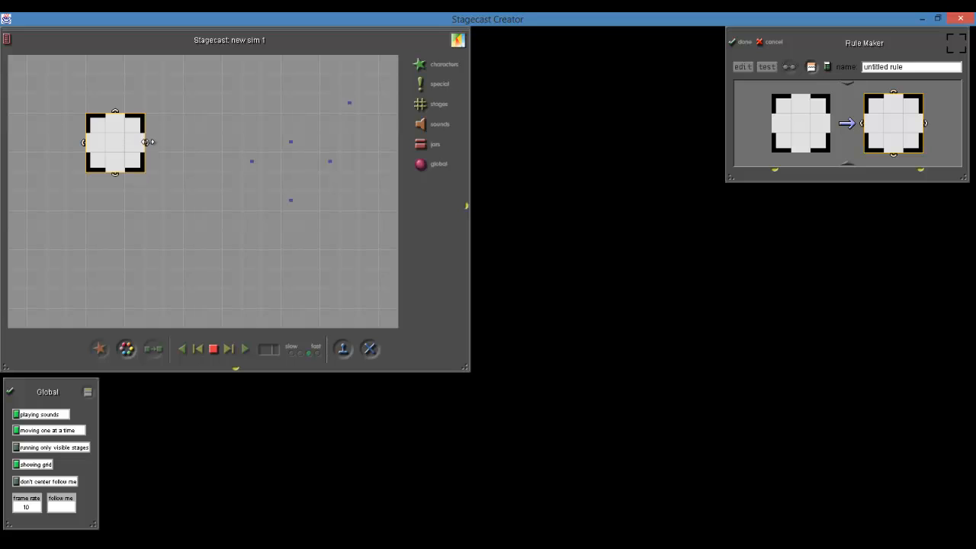
{"action": "left_click_drag", "start_coordinate": [149, 142], "coordinate": [168, 143]}
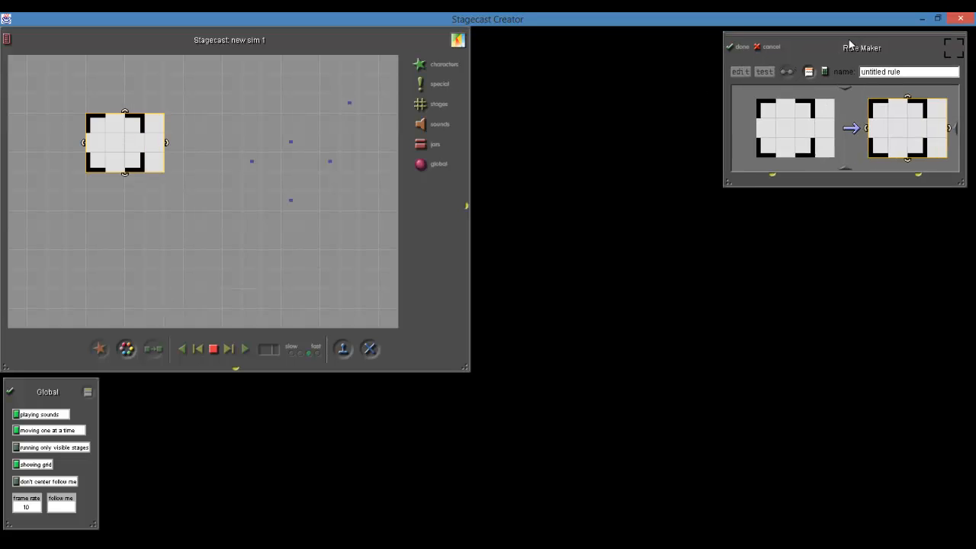
{"action": "left_click_drag", "start_coordinate": [824, 39], "coordinate": [410, 90]}
{"action": "left_click_drag", "start_coordinate": [553, 235], "coordinate": [666, 461]}
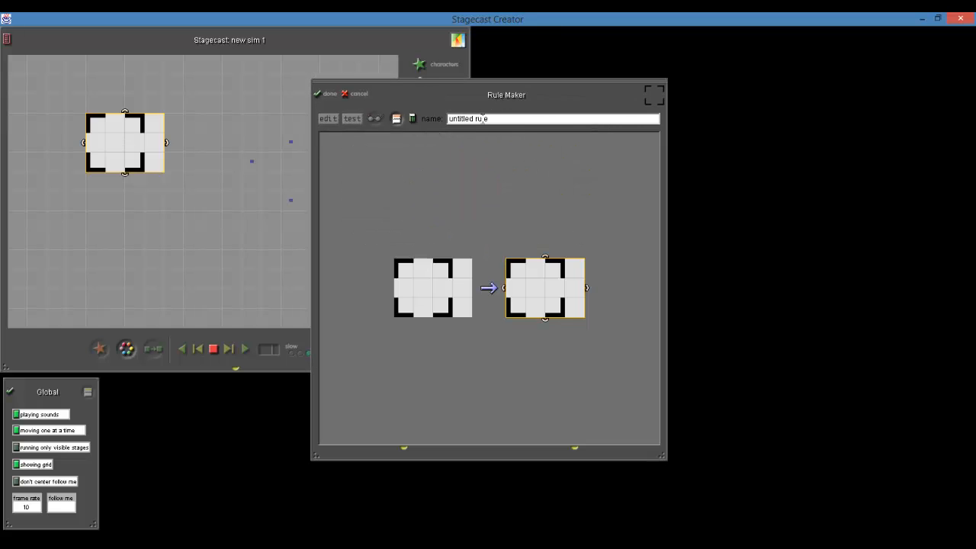
{"action": "left_click", "coordinate": [482, 118]}
{"action": "type", "text": "Slide Right"}
Show the rule's conditions and place don't-care squares over the before picture's right column, middle row and the frame's upper and lower gaps
{"action": "left_click", "coordinate": [404, 448]}
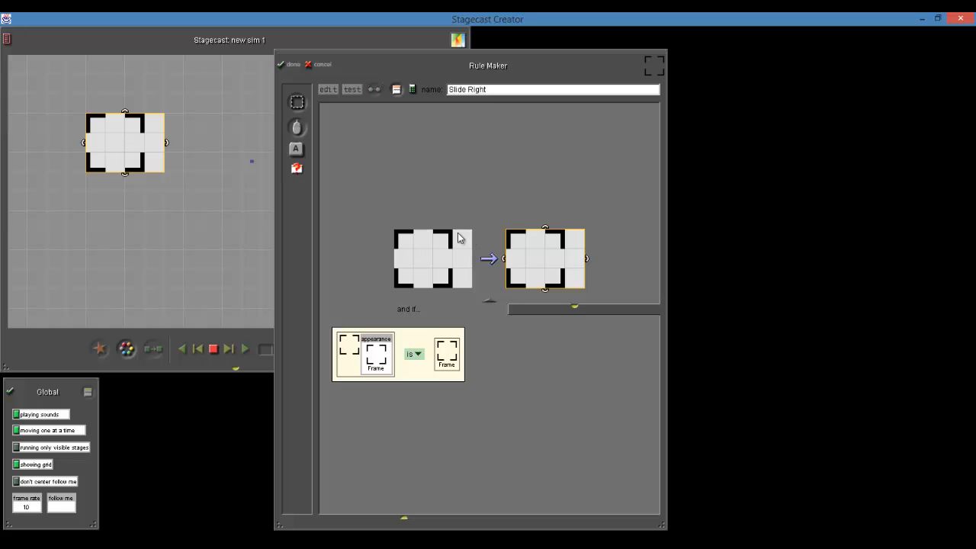
{"action": "left_click", "coordinate": [297, 104]}
{"action": "mouse_move", "coordinate": [402, 257]}
{"action": "left_mouse_down"}
{"action": "mouse_move", "coordinate": [461, 258]}
{"action": "mouse_move", "coordinate": [462, 239]}
{"action": "mouse_move", "coordinate": [459, 282]}
{"action": "left_mouse_up"}
{"action": "left_click", "coordinate": [299, 106]}
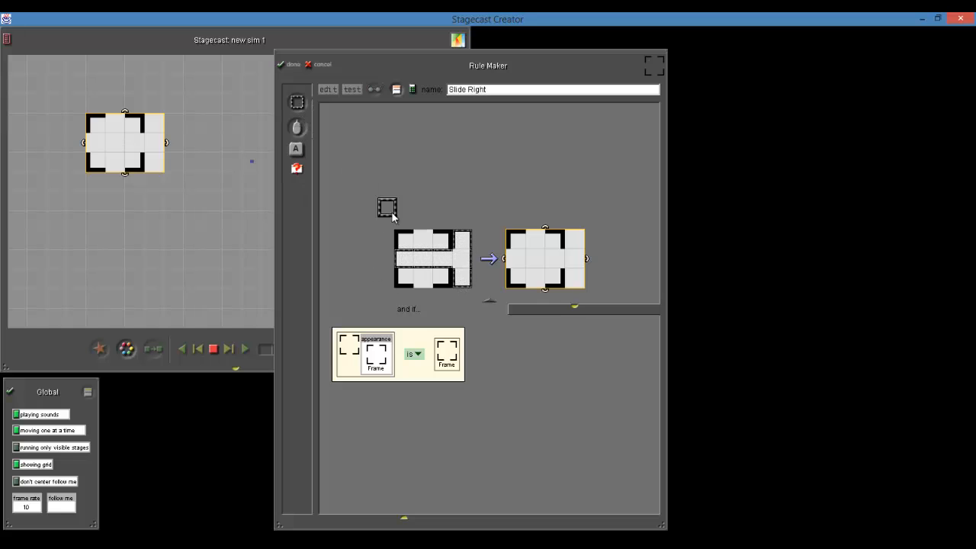
{"action": "left_click", "coordinate": [422, 239]}
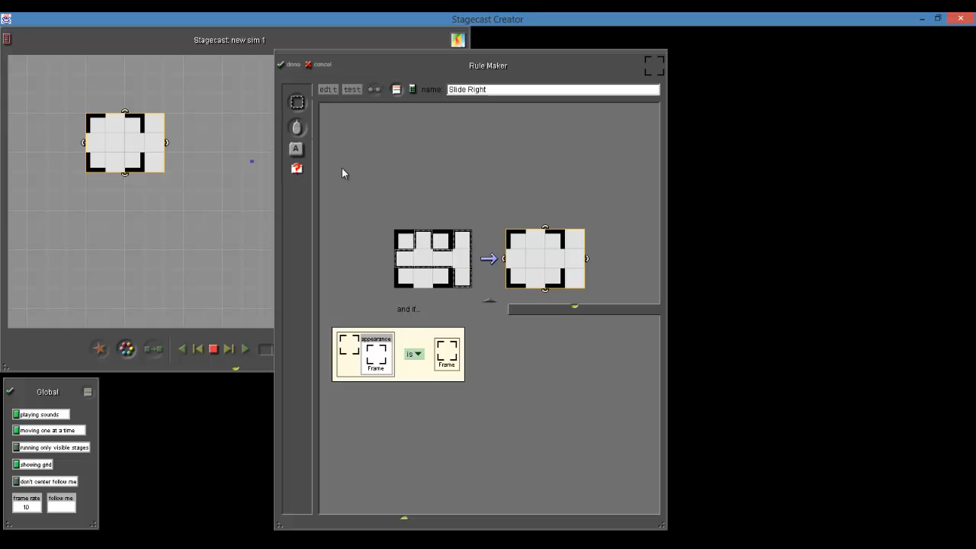
{"action": "left_click", "coordinate": [298, 105]}
{"action": "left_click", "coordinate": [422, 280]}
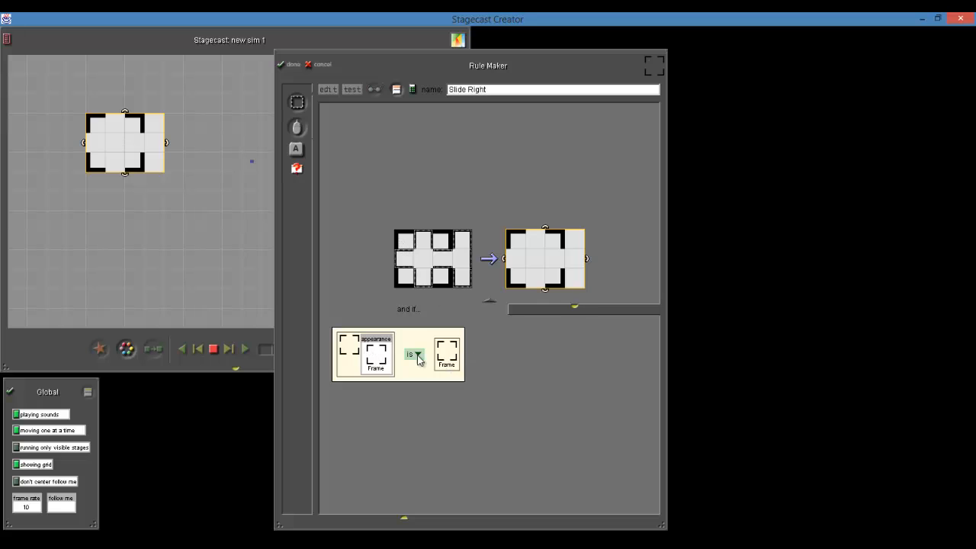
Add a right-arrow key condition, move the frame one square right in the after picture and finish the rule
{"action": "left_click", "coordinate": [297, 151]}
{"action": "key", "text": "Right"}
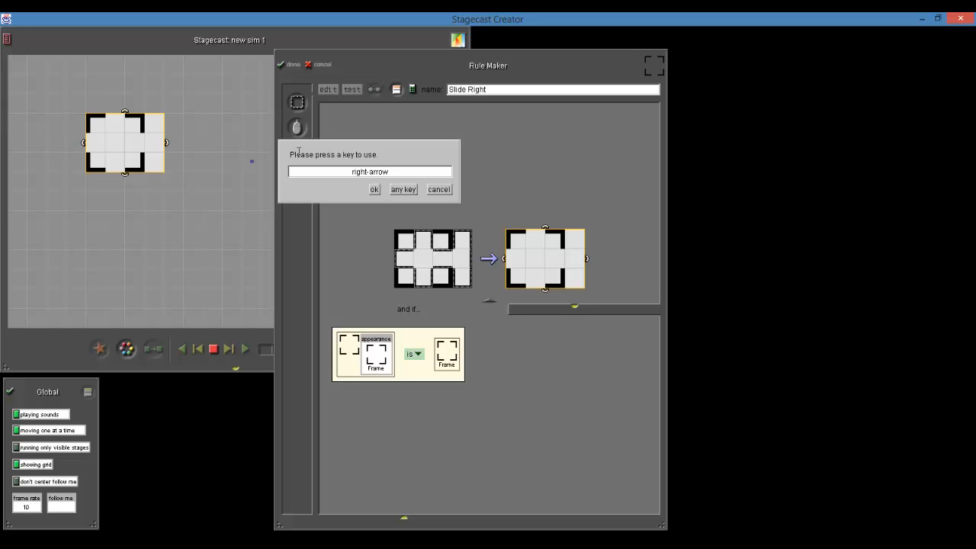
{"action": "left_click", "coordinate": [374, 190]}
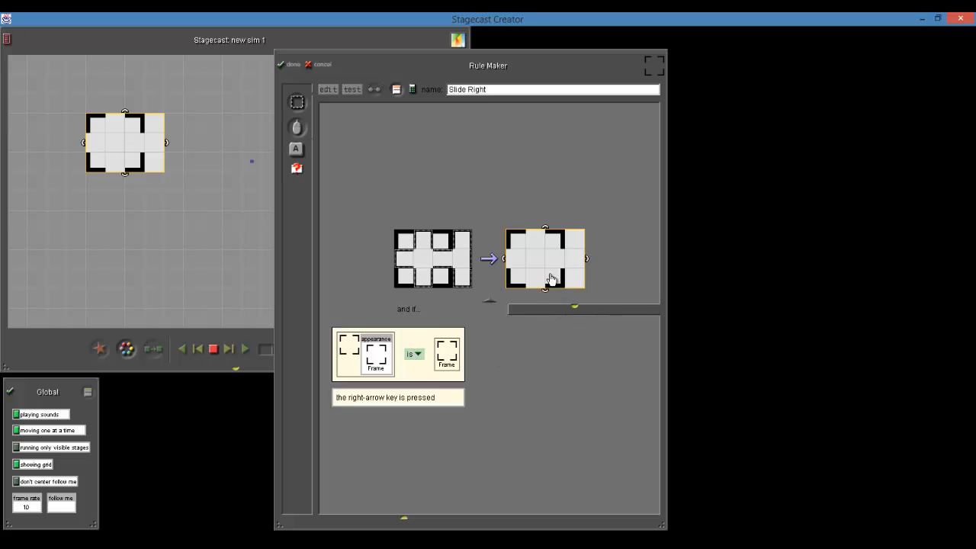
{"action": "left_click_drag", "start_coordinate": [550, 275], "coordinate": [570, 274]}
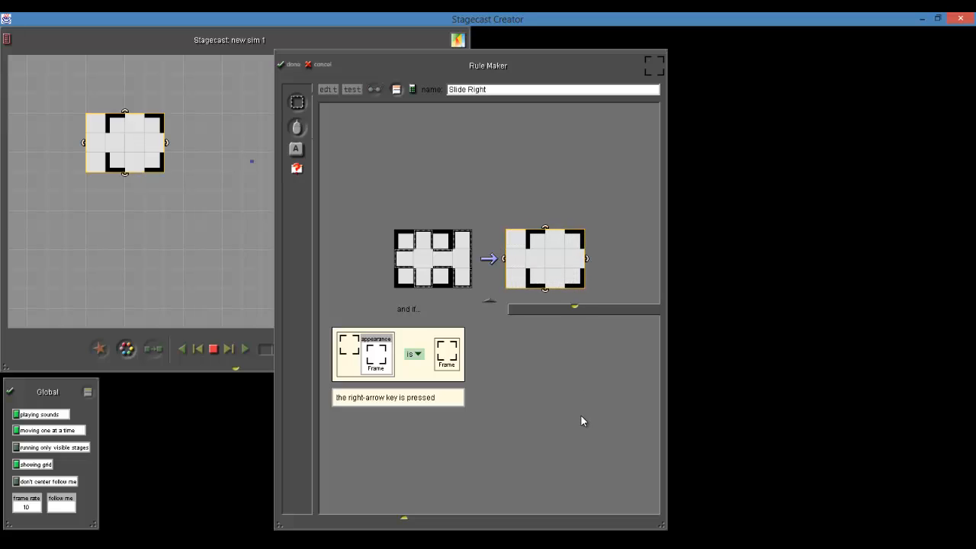
{"action": "left_click", "coordinate": [283, 64]}
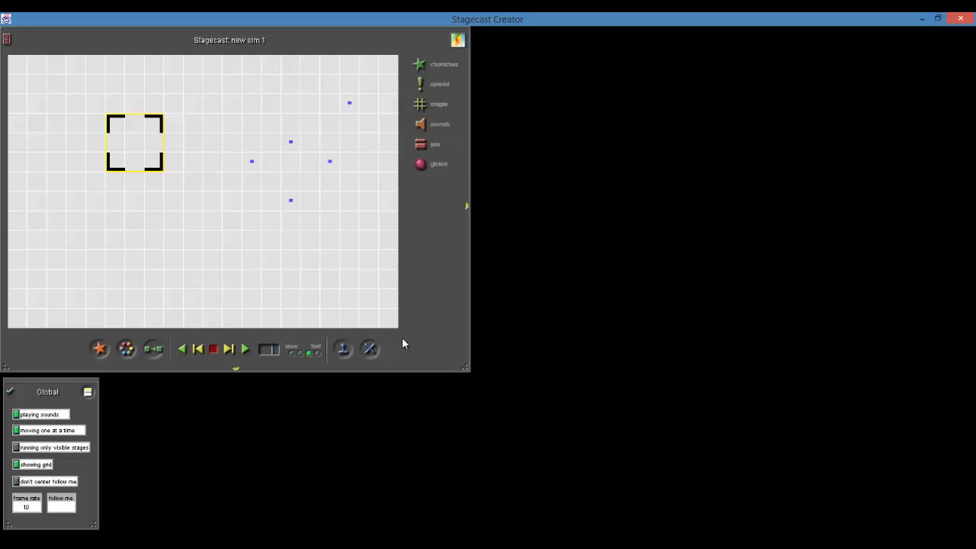
Create a rule that moves the frame one square left, with don't-care squares over the left column and the frame's gaps and center
{"action": "left_click_drag", "start_coordinate": [157, 350], "coordinate": [87, 144]}
{"action": "left_click_drag", "start_coordinate": [161, 158], "coordinate": [141, 158]}
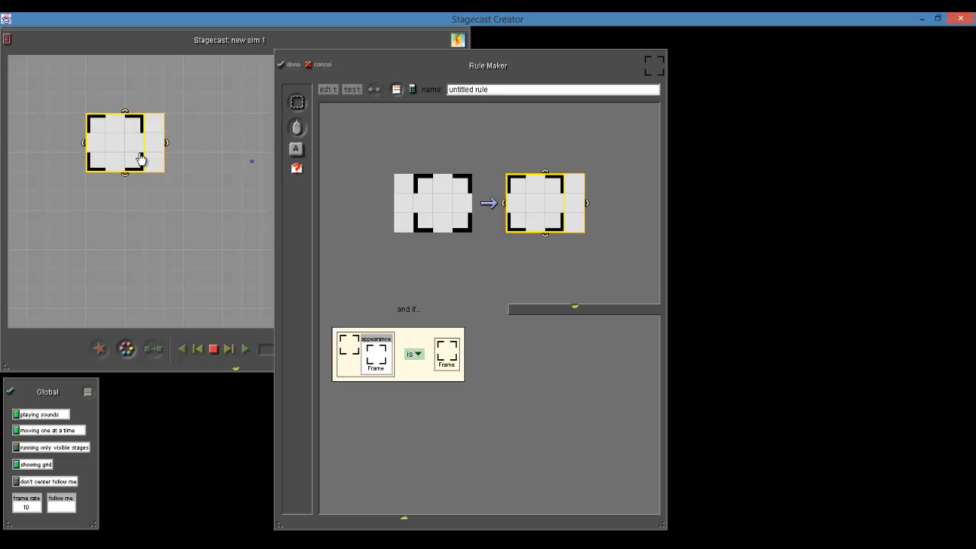
{"action": "left_click", "coordinate": [297, 104]}
{"action": "mouse_move", "coordinate": [392, 163]}
{"action": "left_mouse_down"}
{"action": "mouse_move", "coordinate": [407, 221]}
{"action": "mouse_move", "coordinate": [404, 204]}
{"action": "mouse_move", "coordinate": [455, 200]}
{"action": "mouse_move", "coordinate": [442, 197]}
{"action": "mouse_move", "coordinate": [445, 236]}
{"action": "left_mouse_up"}
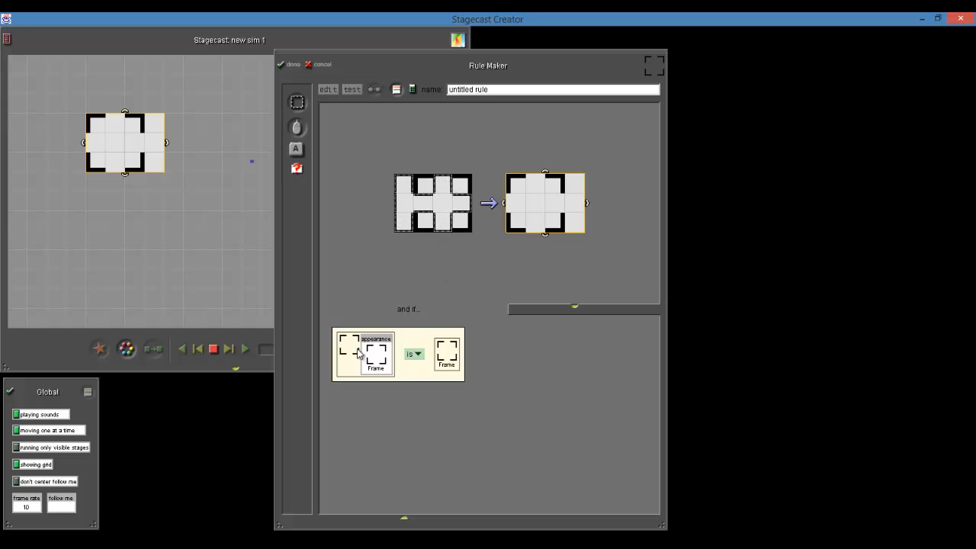
Add a left-arrow key condition to the move-left rule and finish it
{"action": "left_click", "coordinate": [299, 149]}
{"action": "key", "text": "Left"}
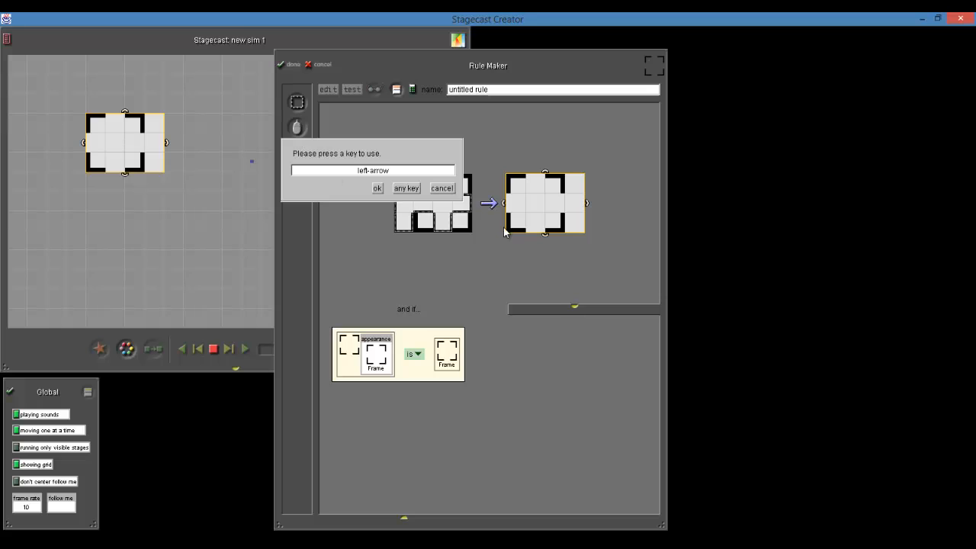
{"action": "left_click", "coordinate": [376, 188]}
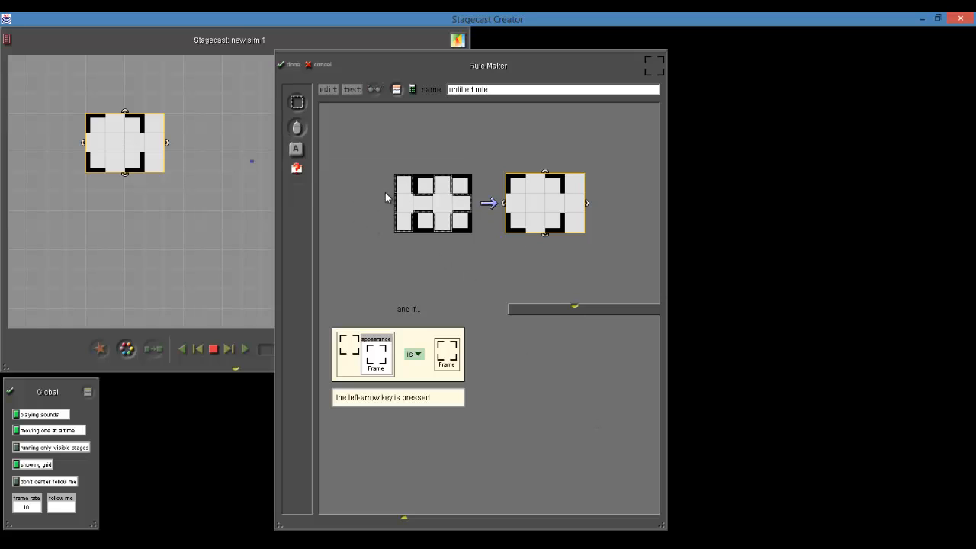
{"action": "left_click", "coordinate": [288, 64]}
Create a rule extended one square above the frame that moves it up one square on the up-arrow key
{"action": "left_click", "coordinate": [154, 349]}
{"action": "left_click", "coordinate": [124, 149]}
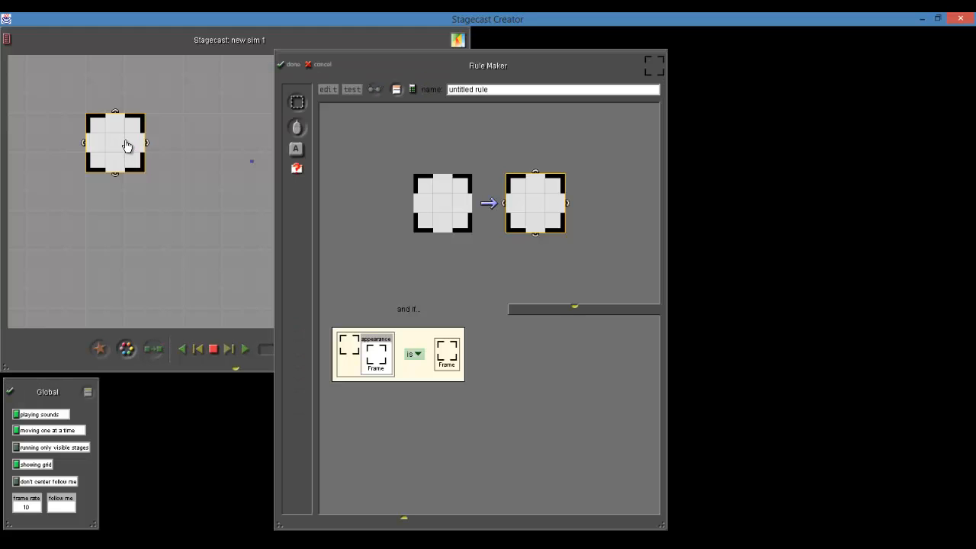
{"action": "left_click_drag", "start_coordinate": [115, 112], "coordinate": [115, 92]}
{"action": "left_click", "coordinate": [296, 149]}
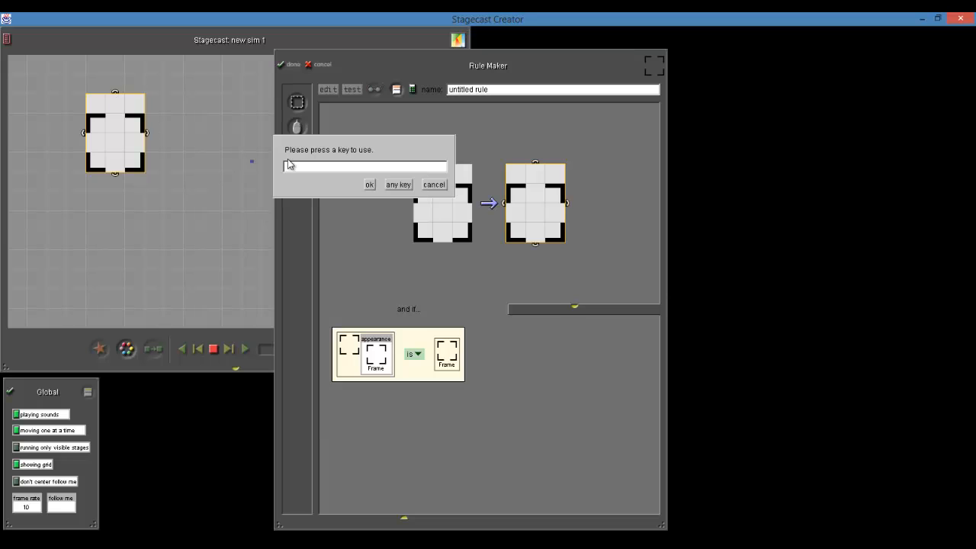
{"action": "key", "text": "Up"}
{"action": "left_click", "coordinate": [369, 185]}
{"action": "left_click_drag", "start_coordinate": [119, 142], "coordinate": [118, 120]}
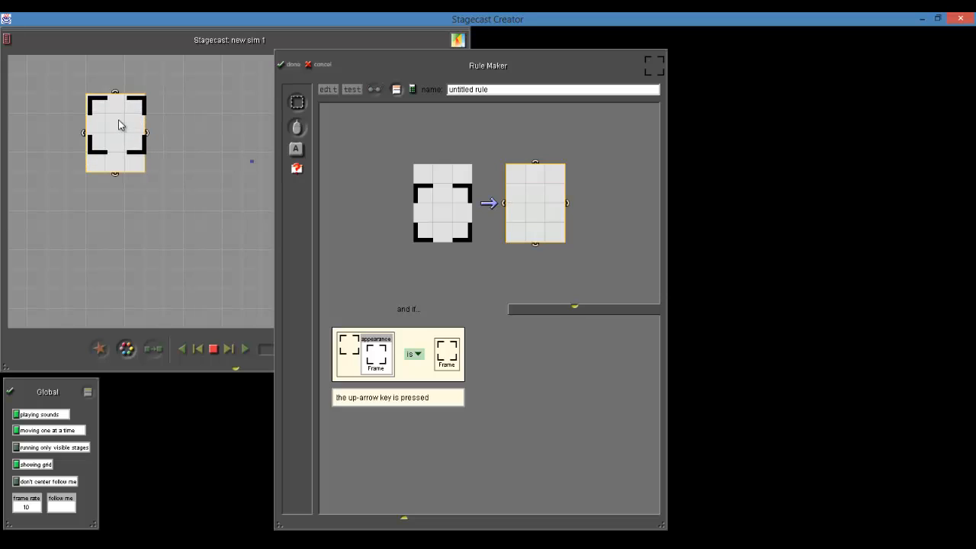
Place don't-care squares over the before picture's top row and the frame's gaps and center, then name the rule Slide Up and finish it
{"action": "left_click", "coordinate": [297, 102]}
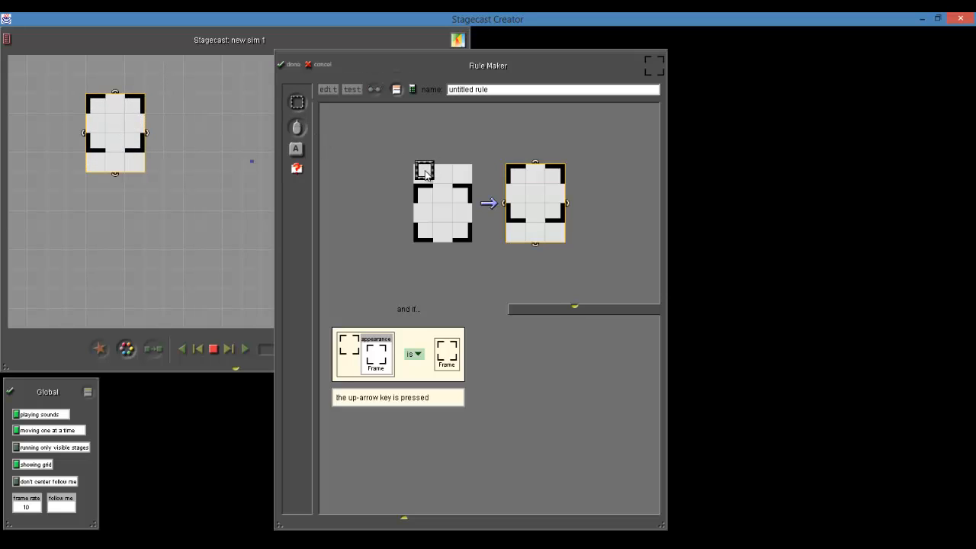
{"action": "mouse_move", "coordinate": [426, 166]}
{"action": "left_mouse_down"}
{"action": "mouse_move", "coordinate": [460, 174]}
{"action": "mouse_move", "coordinate": [434, 212]}
{"action": "mouse_move", "coordinate": [457, 214]}
{"action": "mouse_move", "coordinate": [440, 227]}
{"action": "mouse_move", "coordinate": [442, 241]}
{"action": "left_mouse_up"}
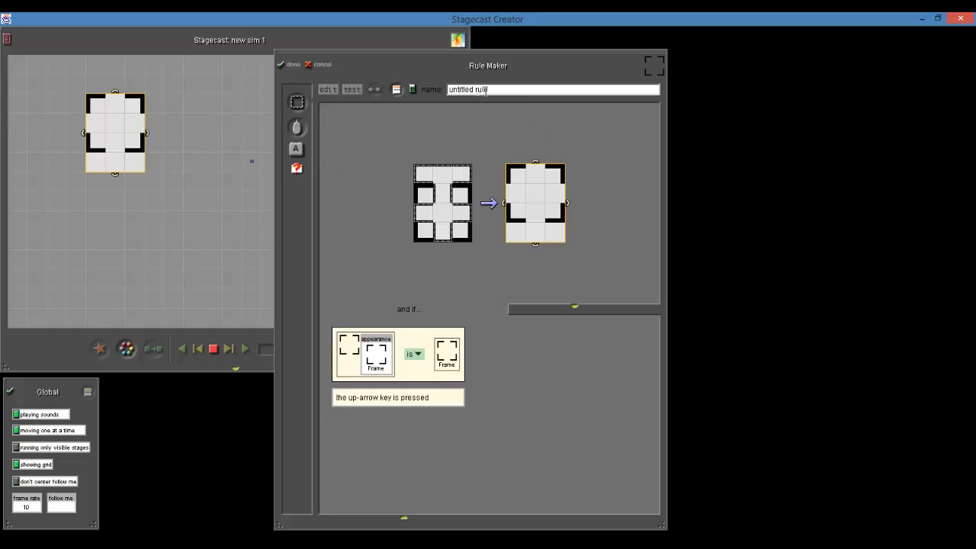
{"action": "triple_click", "coordinate": [485, 90]}
{"action": "type", "text": "Slide"}
{"action": "type", "text": " 2"}
{"action": "key", "text": "BackSpace"}
{"action": "type", "text": "Up"}
{"action": "left_click", "coordinate": [292, 64]}
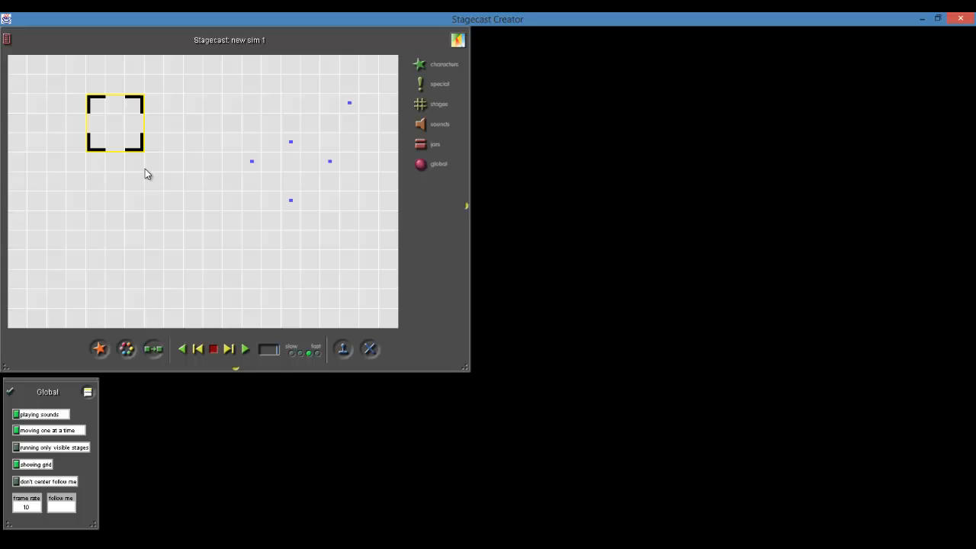
Open the frame's rules and rename the untitled move-left rule Slide Left
{"action": "left_click", "coordinate": [112, 108]}
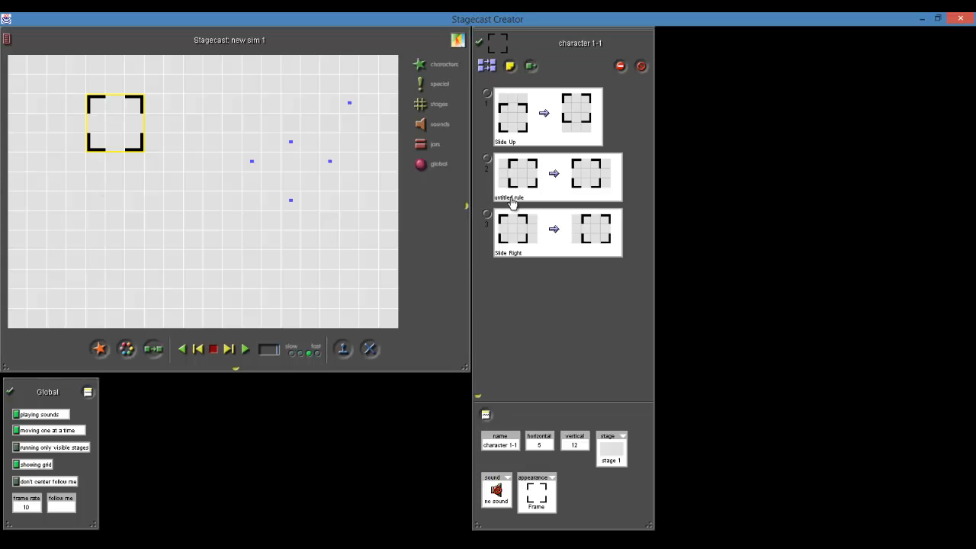
{"action": "left_click", "coordinate": [508, 201]}
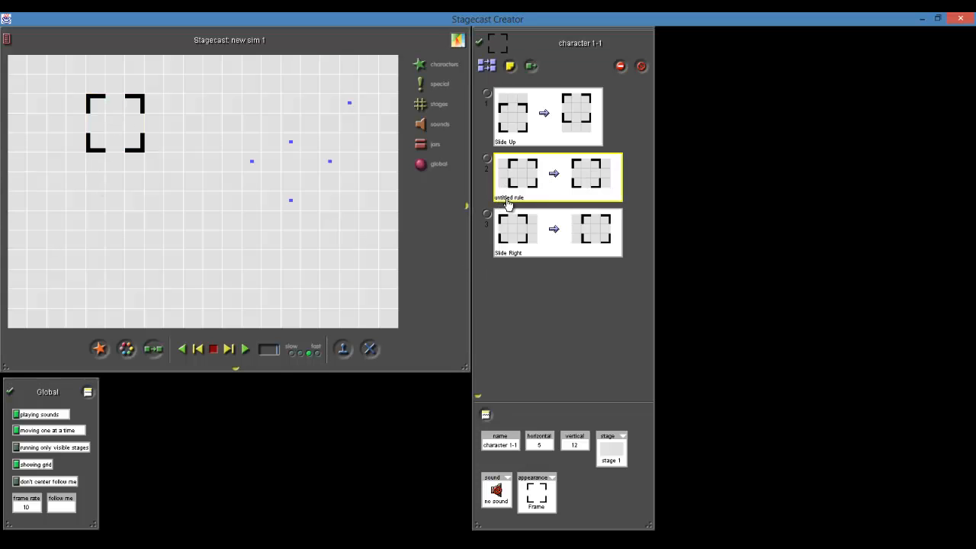
{"action": "left_click", "coordinate": [562, 342]}
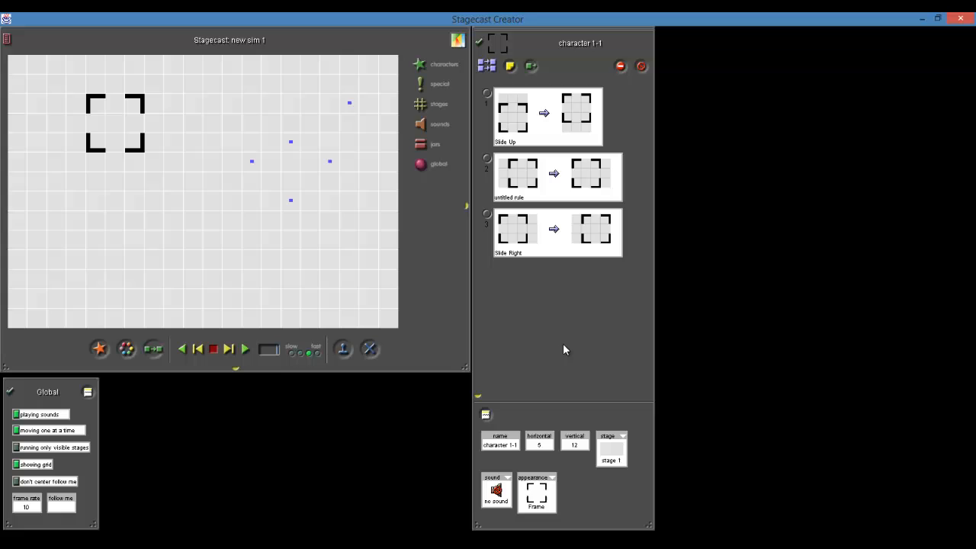
{"action": "left_click", "coordinate": [519, 198]}
{"action": "left_click", "coordinate": [518, 198]}
{"action": "type", "text": "Slide Left"}
Create a rule extended one square below the frame that moves it down one square, and name it Slide Down
{"action": "left_click", "coordinate": [153, 349]}
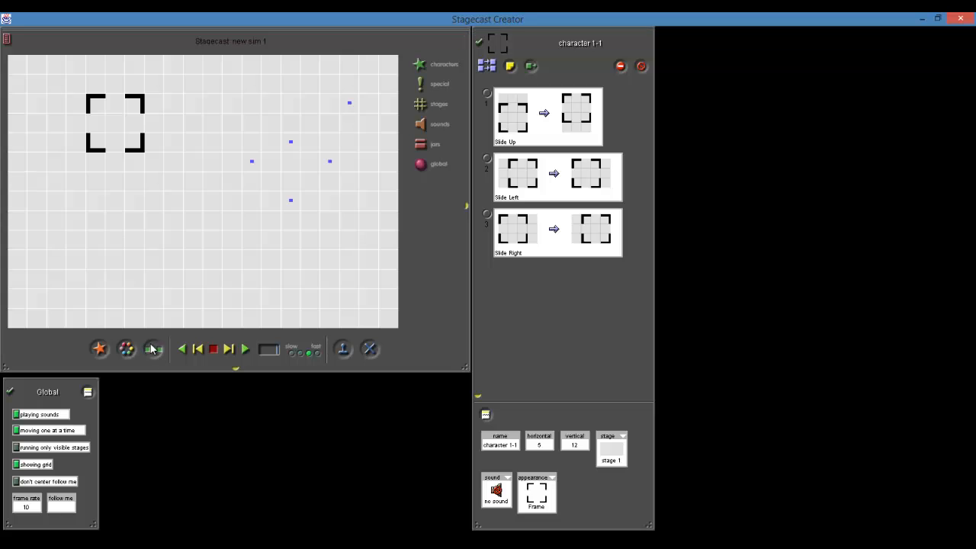
{"action": "left_click", "coordinate": [109, 103]}
{"action": "mouse_move", "coordinate": [113, 157]}
{"action": "left_mouse_down"}
{"action": "mouse_move", "coordinate": [115, 174]}
{"action": "mouse_move", "coordinate": [127, 154]}
{"action": "mouse_move", "coordinate": [128, 164]}
{"action": "left_mouse_up"}
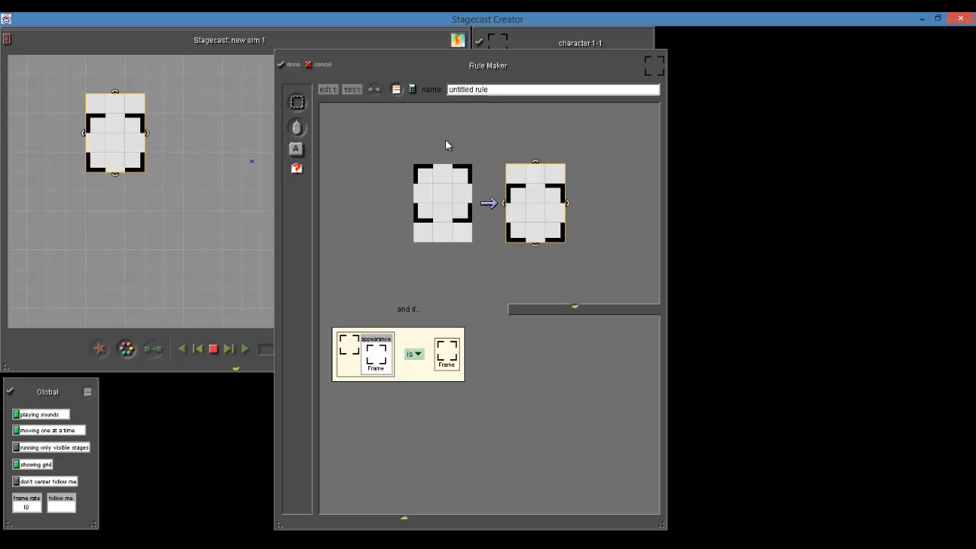
{"action": "left_click", "coordinate": [500, 90]}
{"action": "type", "text": "St"}
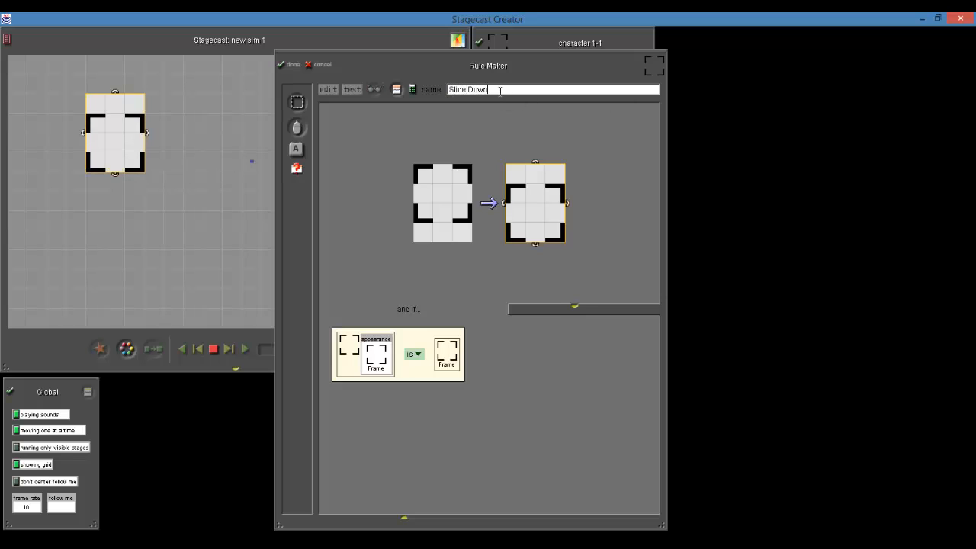
Add a down-arrow key condition to the Slide Down rule
{"action": "left_click", "coordinate": [299, 147]}
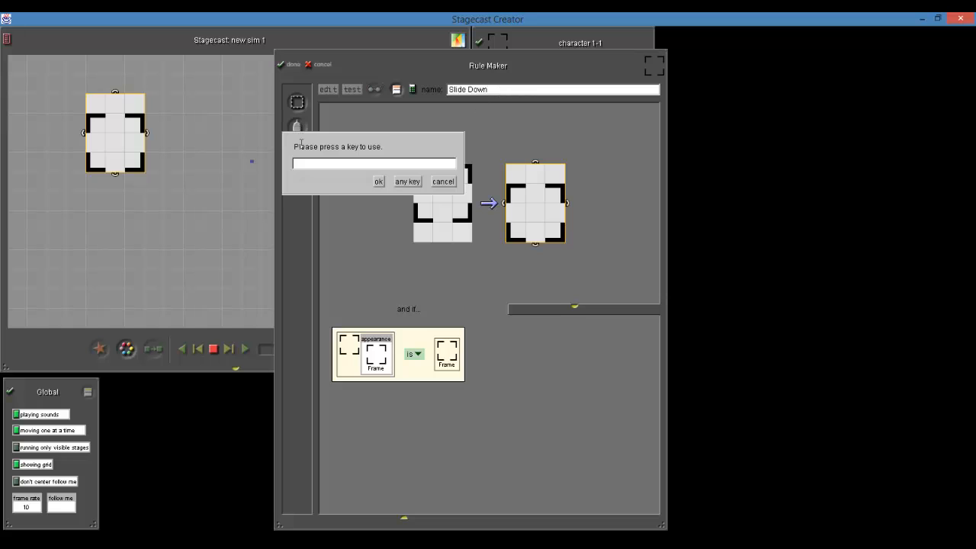
{"action": "key", "text": "Down"}
{"action": "left_click", "coordinate": [376, 181]}
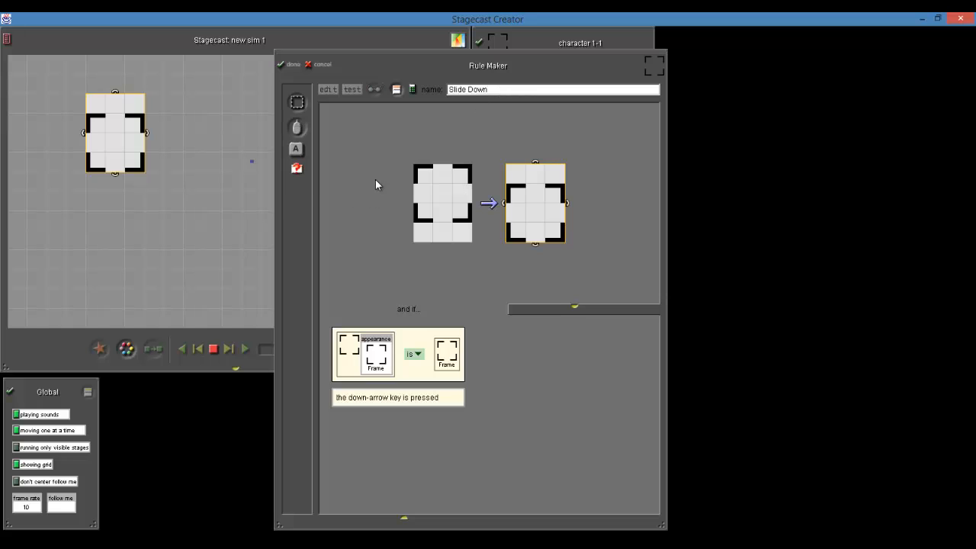
Place don't-care squares over the before picture's bottom row and the frame's gaps and center, then finish the Slide Down rule
{"action": "left_click", "coordinate": [297, 103]}
{"action": "mouse_move", "coordinate": [414, 226]}
{"action": "left_mouse_down"}
{"action": "mouse_move", "coordinate": [442, 243]}
{"action": "mouse_move", "coordinate": [464, 239]}
{"action": "mouse_move", "coordinate": [442, 236]}
{"action": "mouse_move", "coordinate": [435, 195]}
{"action": "mouse_move", "coordinate": [452, 188]}
{"action": "mouse_move", "coordinate": [440, 170]}
{"action": "left_mouse_up"}
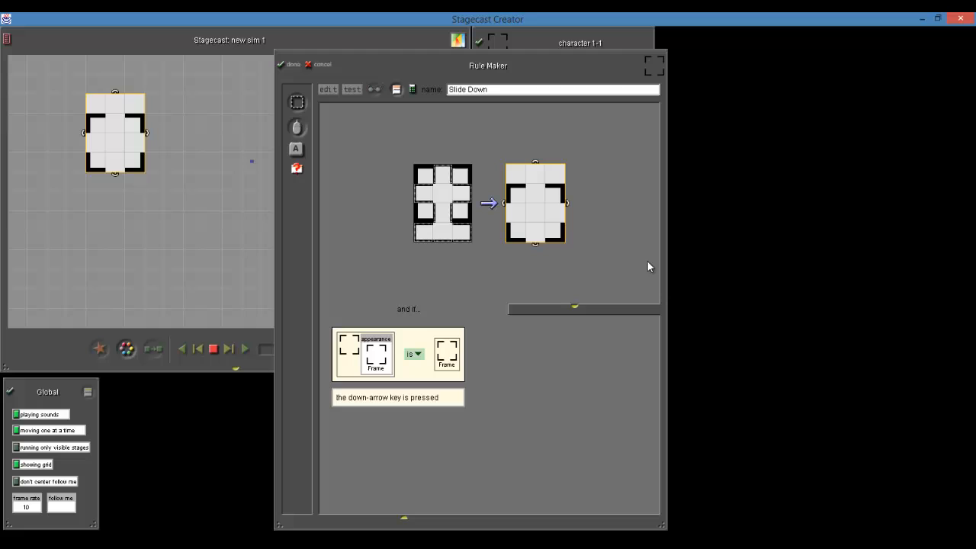
{"action": "left_click", "coordinate": [284, 67]}
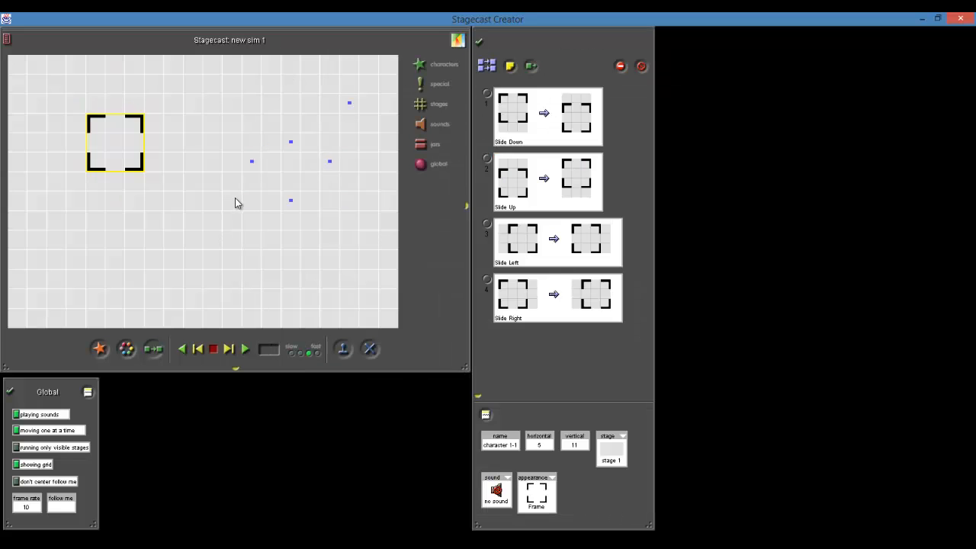
Run the simulation to test the frame's movement, stop it, and move the frame back to the empty area left of the dots
{"action": "left_click", "coordinate": [246, 349]}
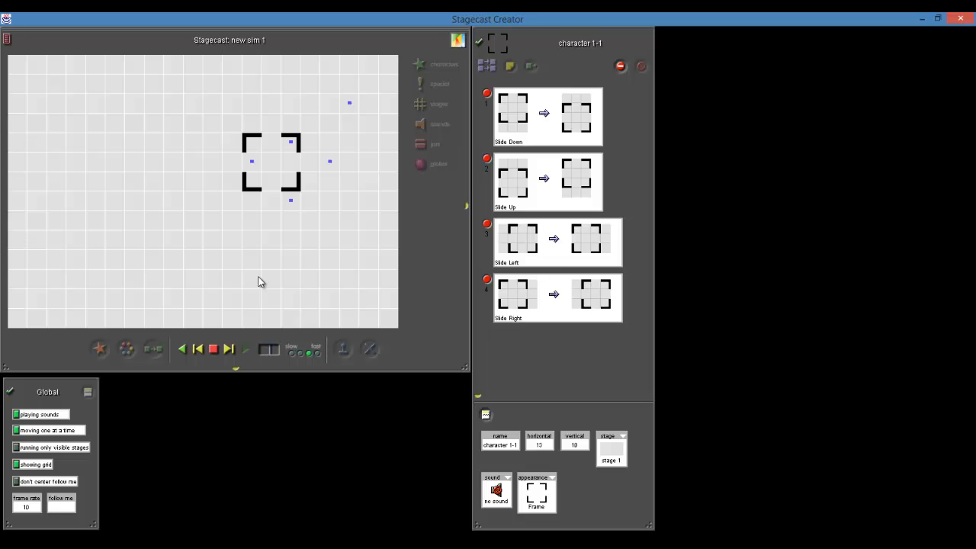
{"action": "left_click", "coordinate": [213, 349]}
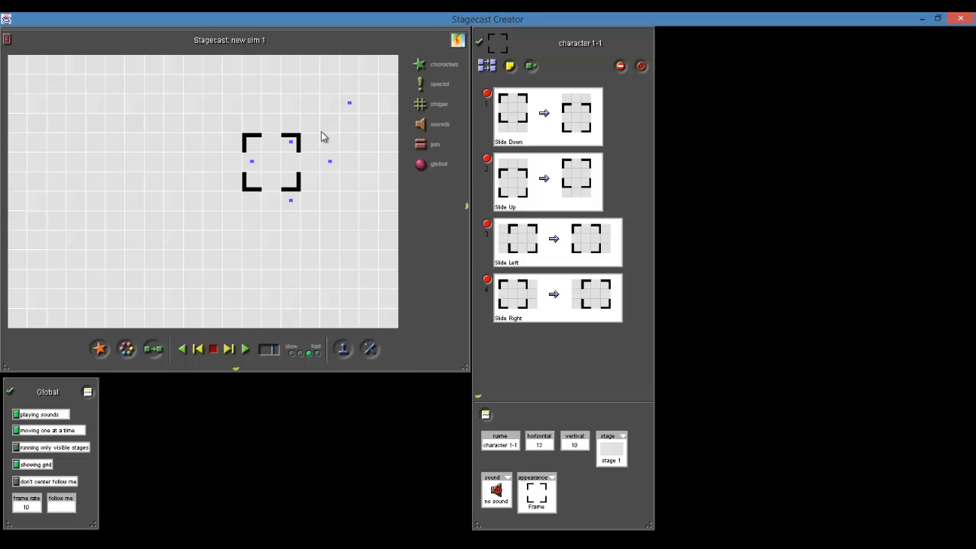
{"action": "left_click_drag", "start_coordinate": [289, 183], "coordinate": [161, 169]}
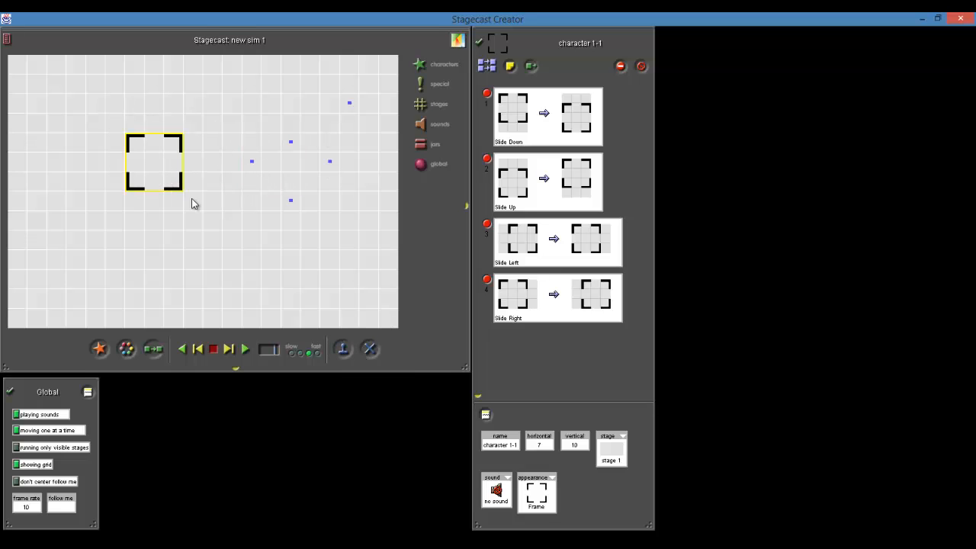
{"action": "left_click", "coordinate": [249, 200]}
Add a do-first rule box to the frame's rules and name it General Movement
{"action": "left_click", "coordinate": [493, 65]}
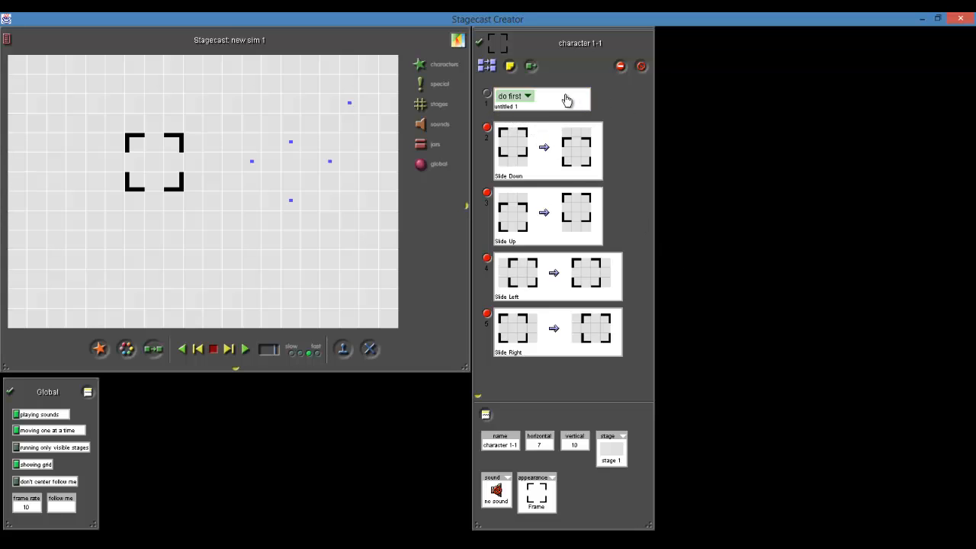
{"action": "left_click", "coordinate": [505, 107]}
{"action": "left_click", "coordinate": [505, 108]}
{"action": "type", "text": "General Movement"}
Move the Slide Right, Slide Left, Slide Up and Slide Down rules into the General Movement box
{"action": "left_click_drag", "start_coordinate": [524, 358], "coordinate": [557, 120]}
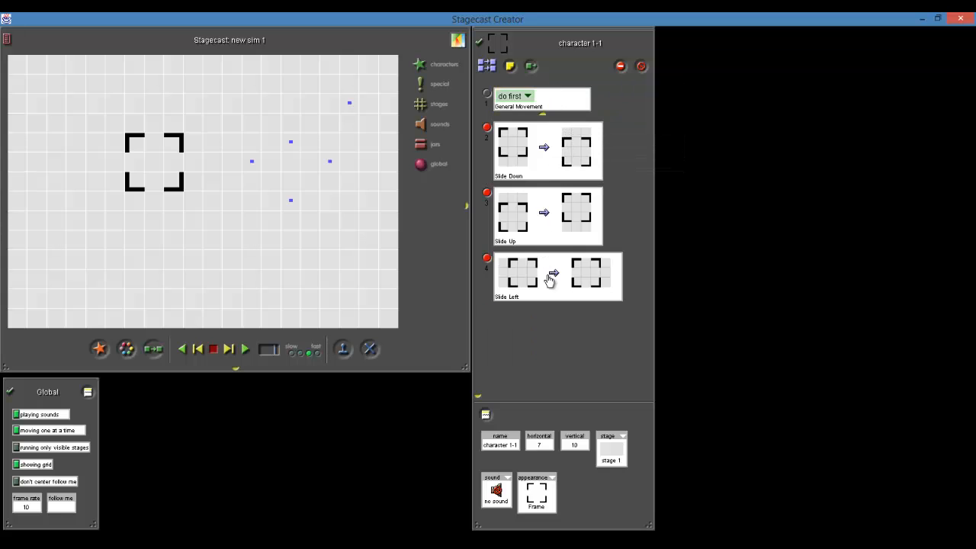
{"action": "left_click_drag", "start_coordinate": [544, 279], "coordinate": [562, 110]}
{"action": "left_click_drag", "start_coordinate": [526, 168], "coordinate": [563, 134]}
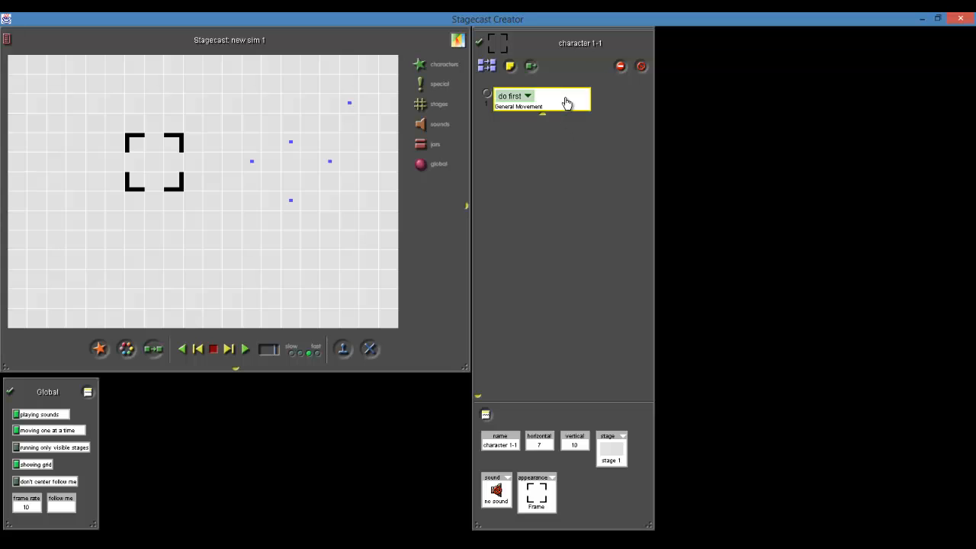
Check the rules inside General Movement, collapse the box, and hide the frame's variables area
{"action": "left_click", "coordinate": [566, 103]}
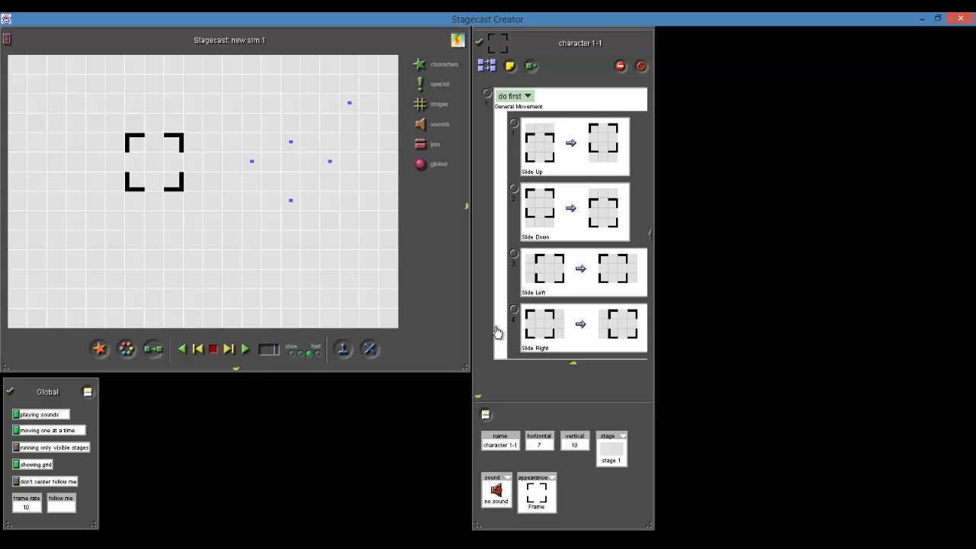
{"action": "left_click", "coordinate": [597, 107]}
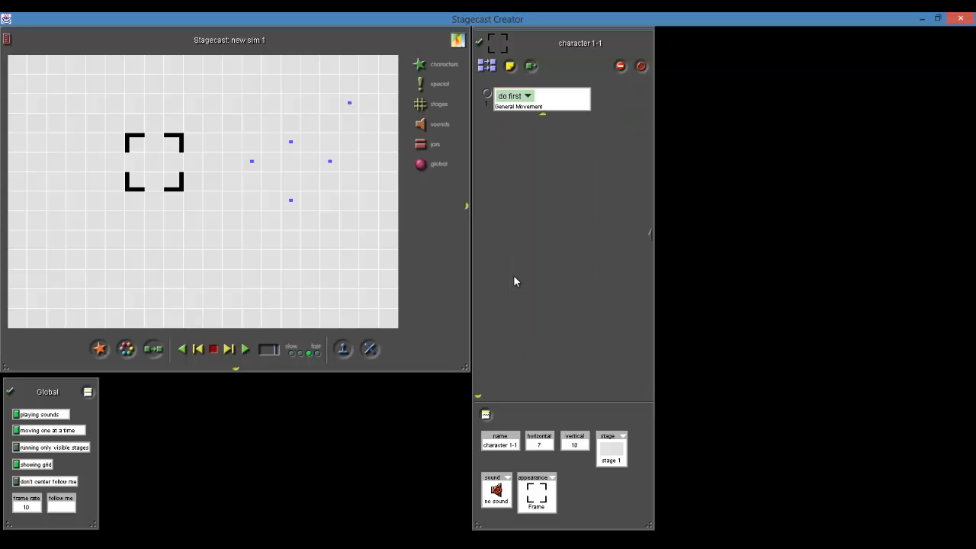
{"action": "left_click", "coordinate": [477, 397]}
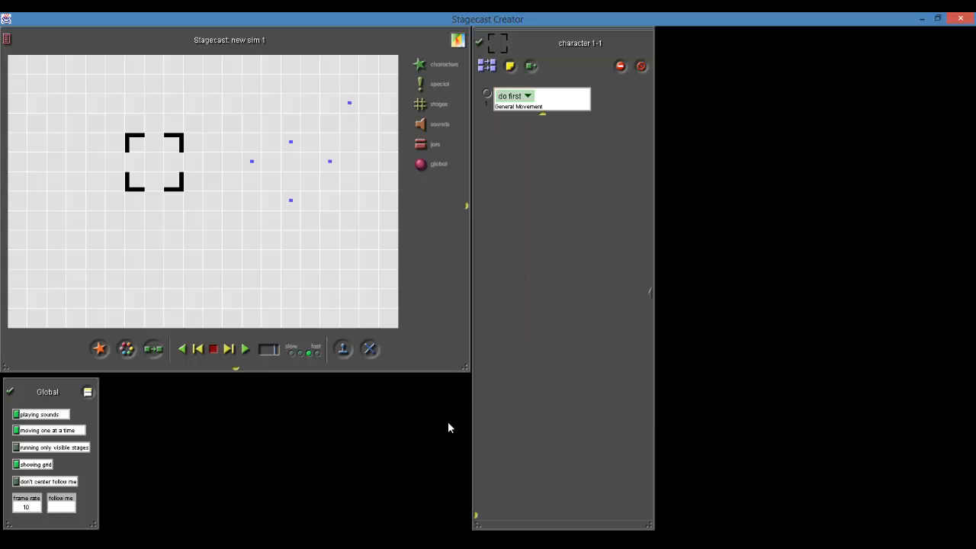
{"action": "left_click", "coordinate": [250, 252]}
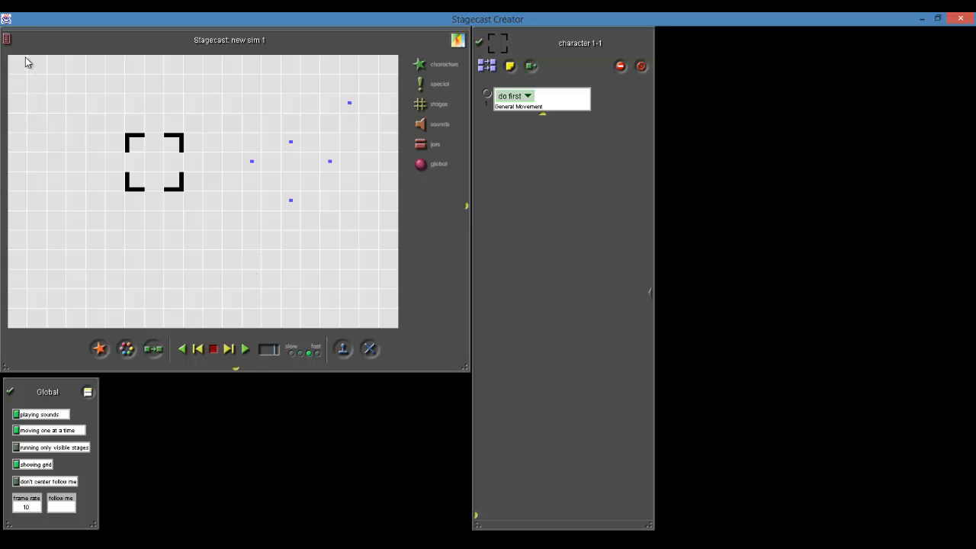
Save the simulation as Framed2 in the STAGECAST folder
{"action": "left_click", "coordinate": [9, 42]}
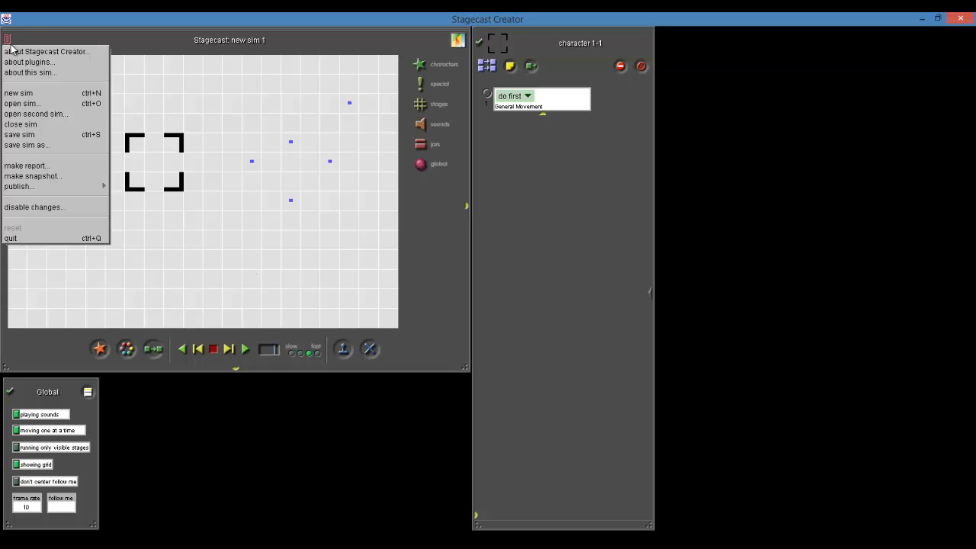
{"action": "left_click", "coordinate": [43, 145]}
{"action": "left_click", "coordinate": [82, 51]}
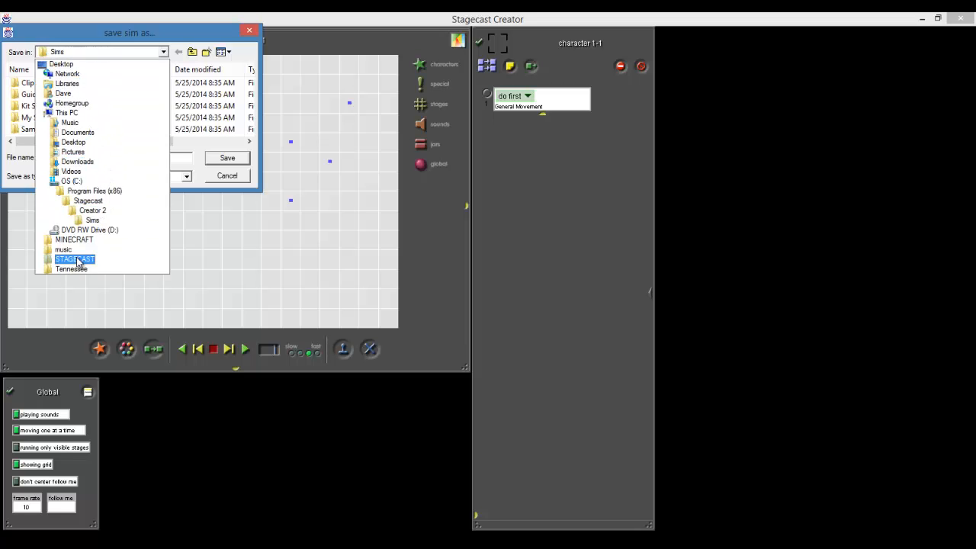
{"action": "left_click", "coordinate": [76, 259]}
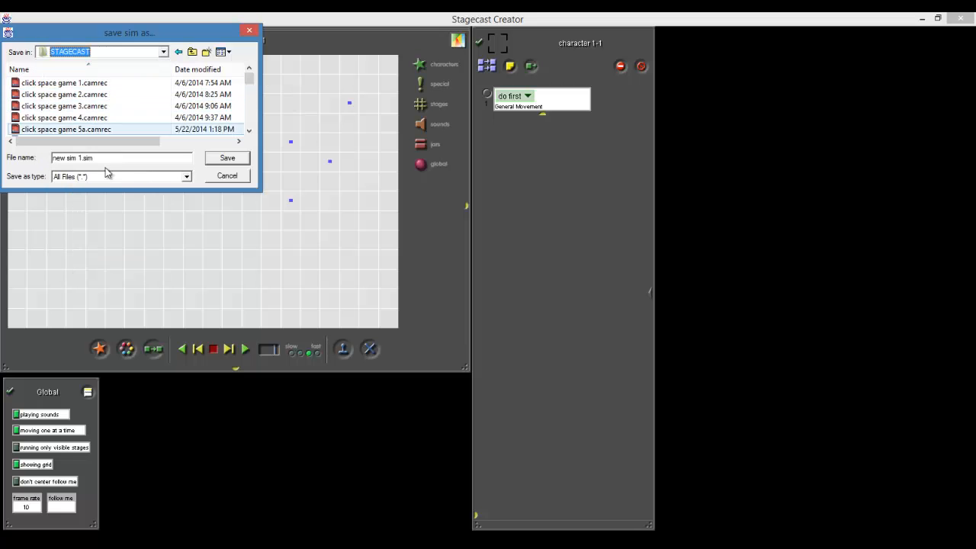
{"action": "left_click_drag", "start_coordinate": [112, 157], "coordinate": [12, 156]}
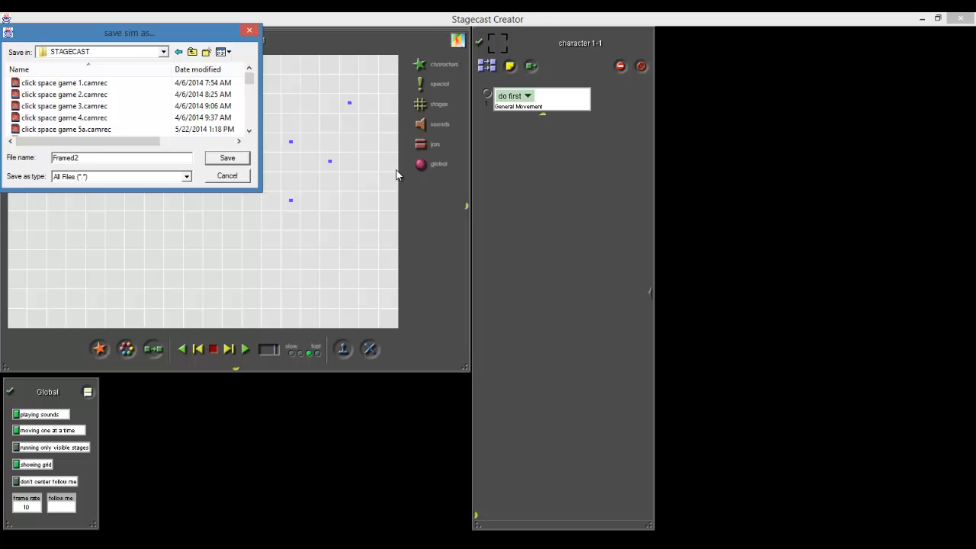
{"action": "key", "text": "Return"}
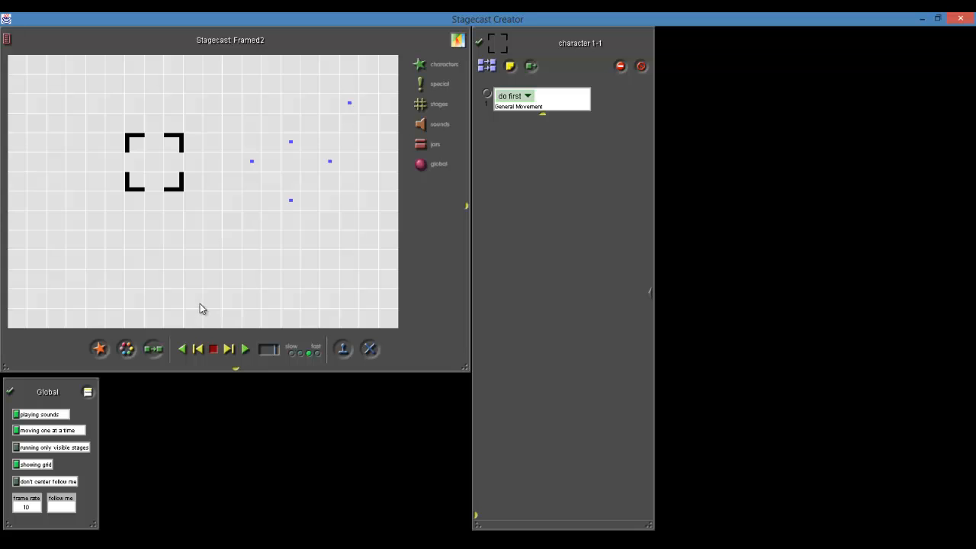
Move the frame over the blue dots and back to its place left of them
{"action": "left_click_drag", "start_coordinate": [155, 182], "coordinate": [311, 162]}
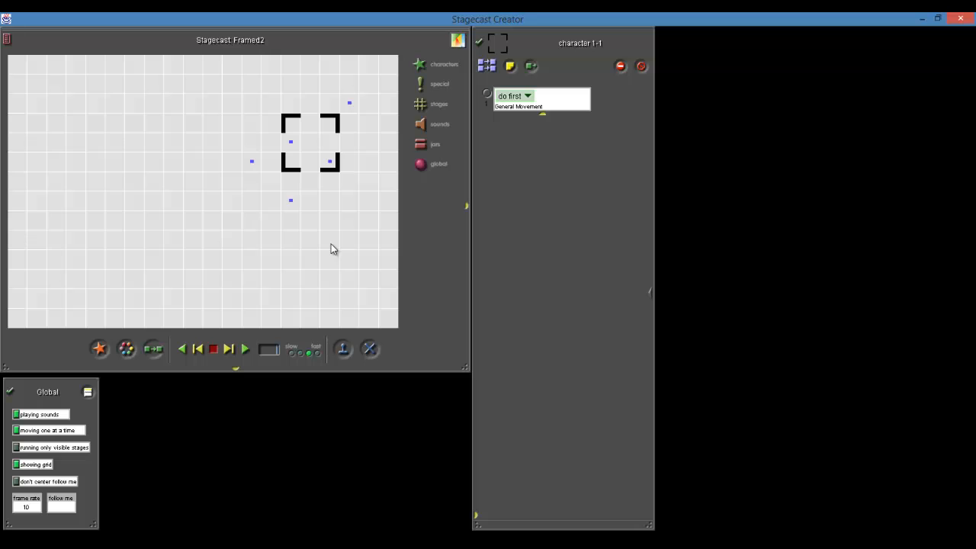
{"action": "left_click_drag", "start_coordinate": [308, 168], "coordinate": [99, 180]}
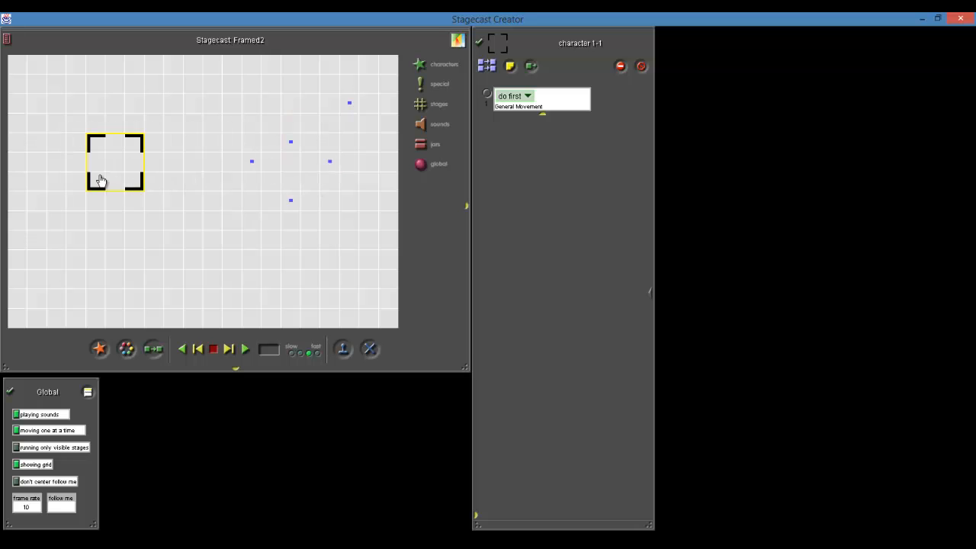
{"action": "left_click", "coordinate": [210, 247]}
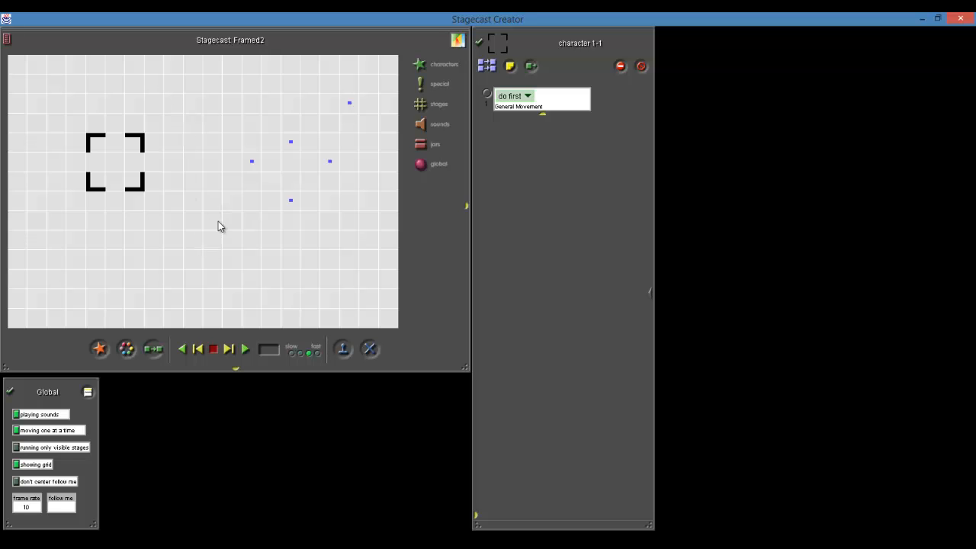
{"action": "left_click_drag", "start_coordinate": [129, 183], "coordinate": [151, 173]}
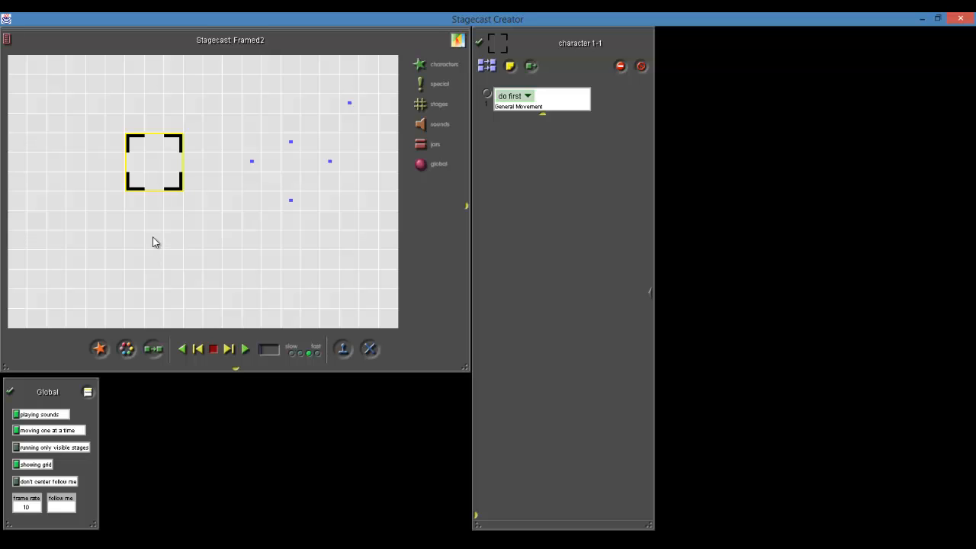
{"action": "left_click", "coordinate": [153, 242]}
{"action": "left_click", "coordinate": [484, 536]}
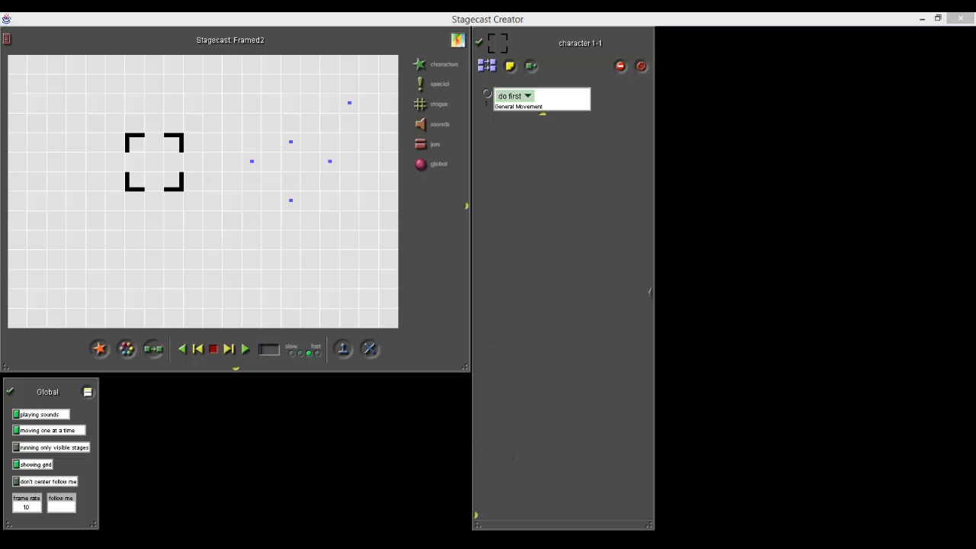
{"action": "left_click", "coordinate": [217, 173]}
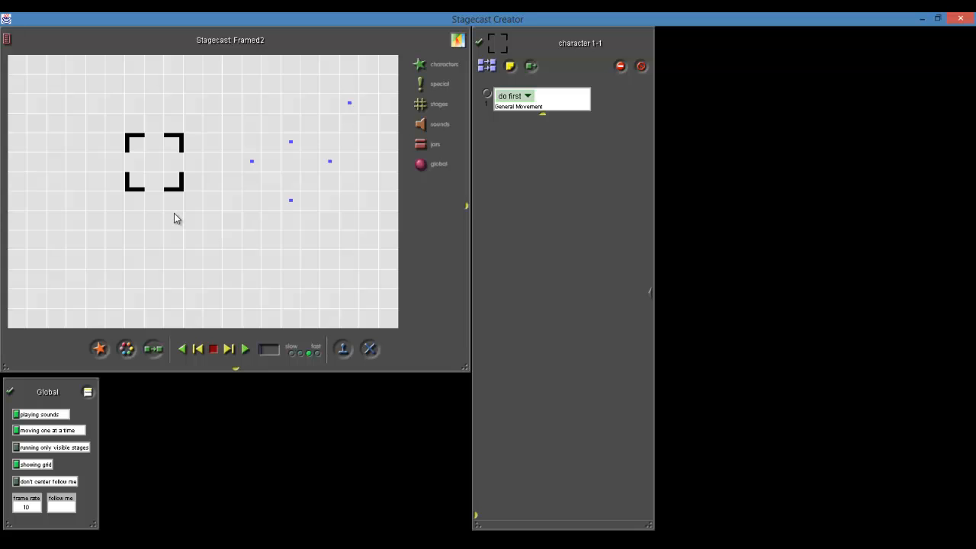
Open the blue dot's appearance for drawing and clear its picture
{"action": "left_click_drag", "start_coordinate": [126, 348], "coordinate": [249, 161]}
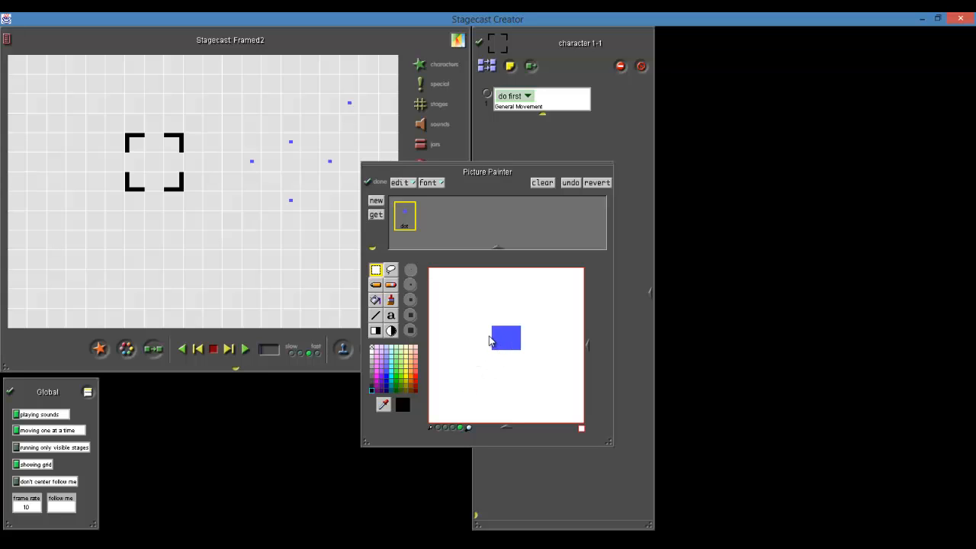
{"action": "left_click", "coordinate": [545, 183]}
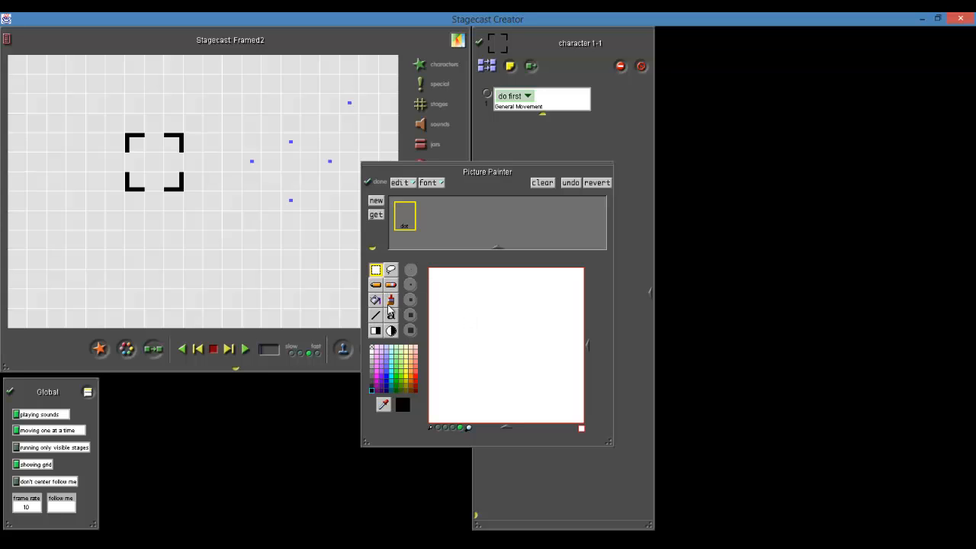
Draw a small black letter-like shape in the dot's picture with the pencil
{"action": "left_click", "coordinate": [376, 284]}
{"action": "left_click", "coordinate": [480, 325]}
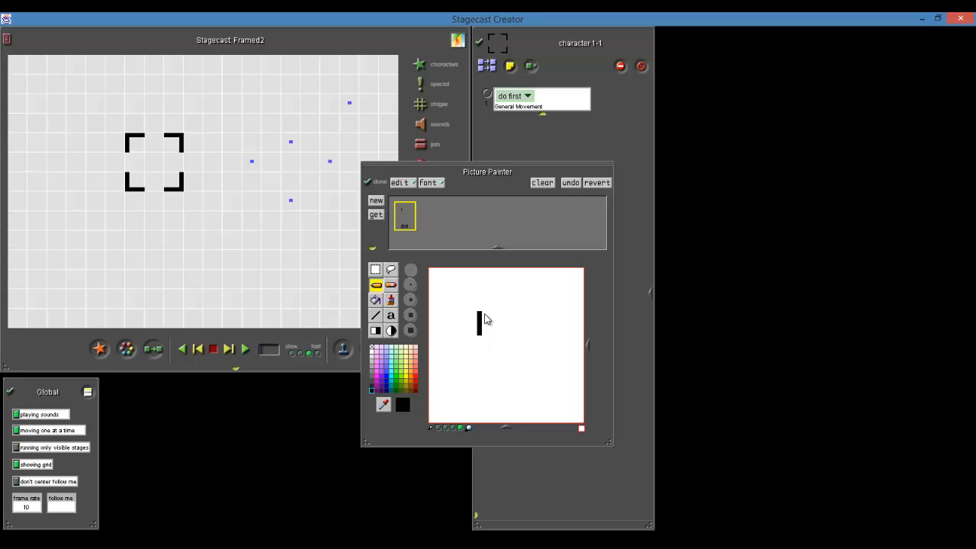
{"action": "left_click", "coordinate": [484, 313]}
{"action": "left_click", "coordinate": [487, 333]}
{"action": "left_click", "coordinate": [407, 219]}
Clear the dot's picture, choose a font setting for the text tool and write a black letter E in it
{"action": "left_click", "coordinate": [542, 183]}
{"action": "left_click", "coordinate": [391, 315]}
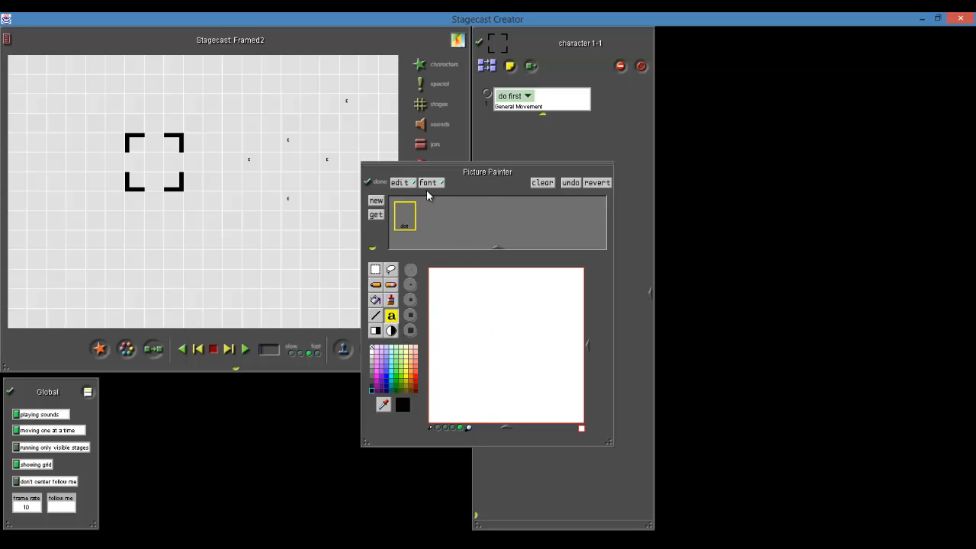
{"action": "left_click", "coordinate": [429, 183]}
{"action": "left_click", "coordinate": [432, 222]}
{"action": "left_click", "coordinate": [474, 336]}
{"action": "type", "text": "I"}
{"action": "type", "text": "E"}
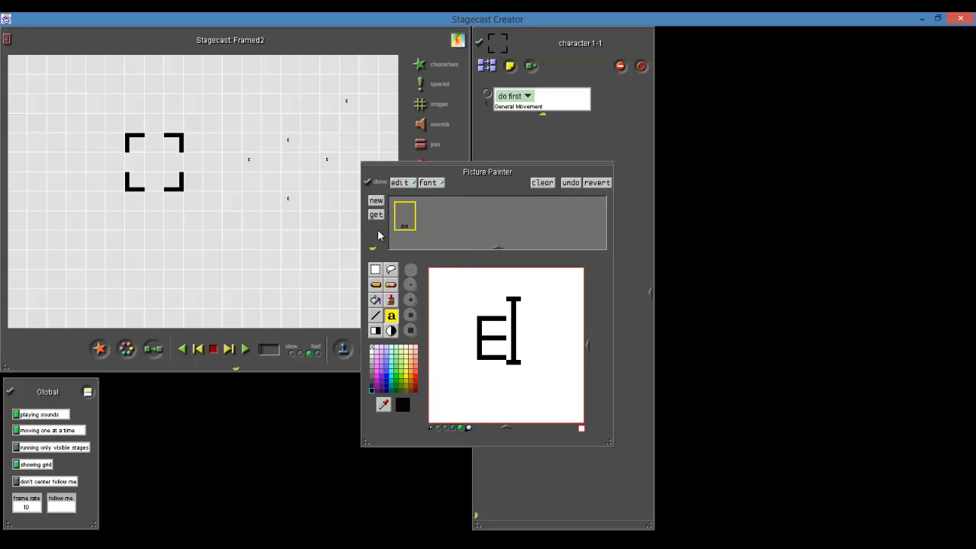
{"action": "left_click", "coordinate": [407, 215]}
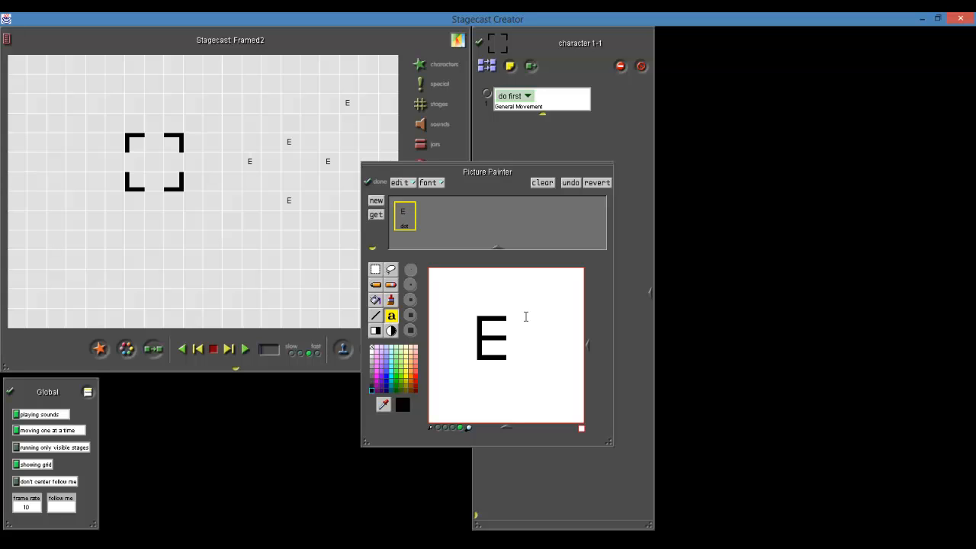
Add a second picture to the dot's appearances, replace its copied letter with a black S, and finish painting
{"action": "left_click", "coordinate": [391, 285]}
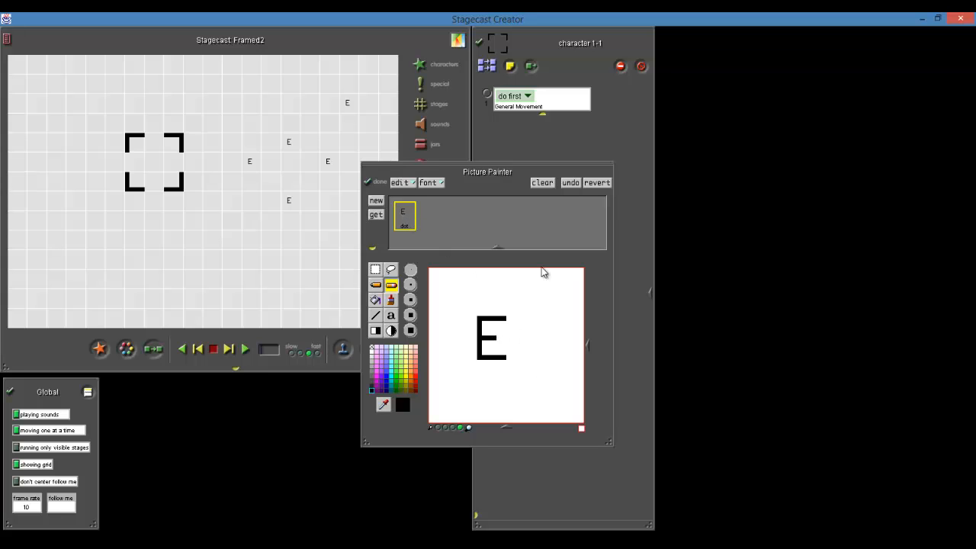
{"action": "left_click", "coordinate": [376, 201]}
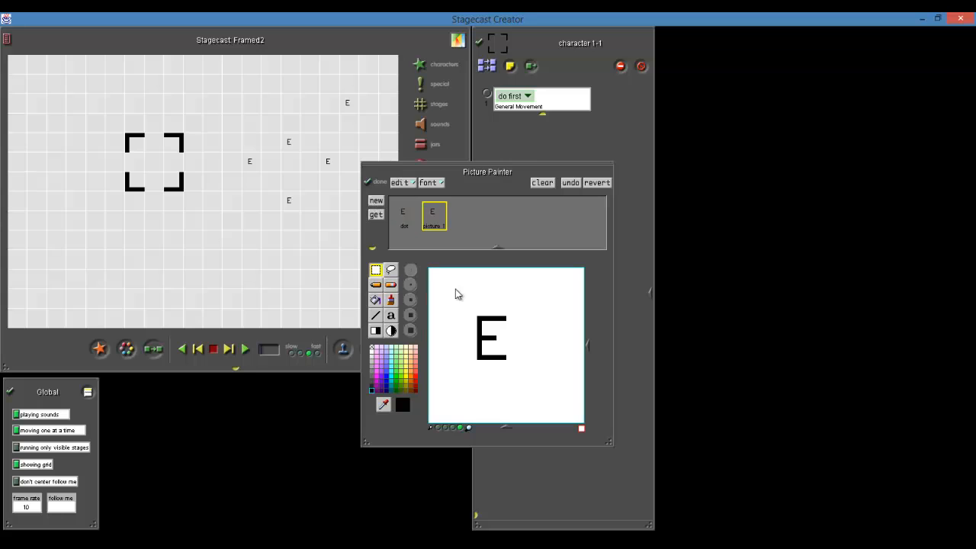
{"action": "left_click", "coordinate": [542, 183]}
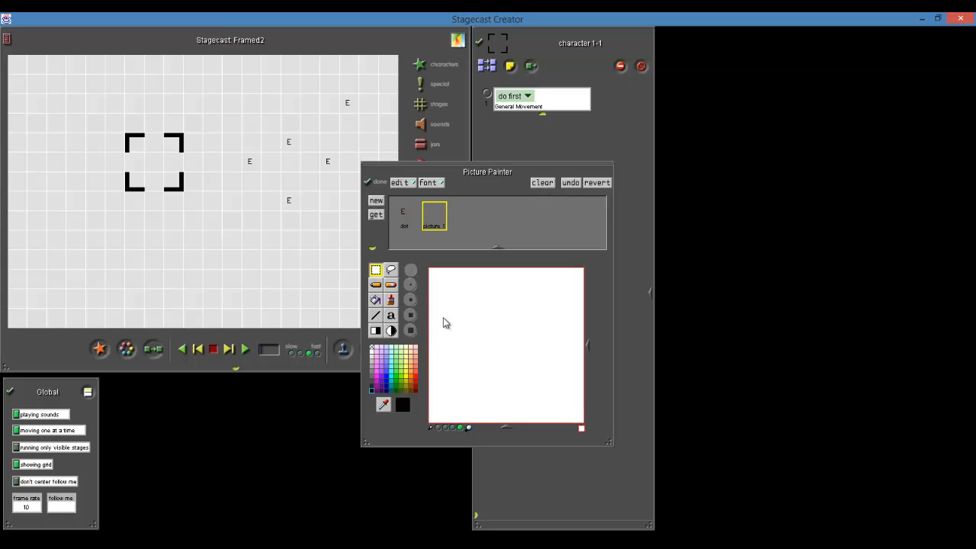
{"action": "left_click", "coordinate": [391, 316]}
{"action": "left_click", "coordinate": [490, 327]}
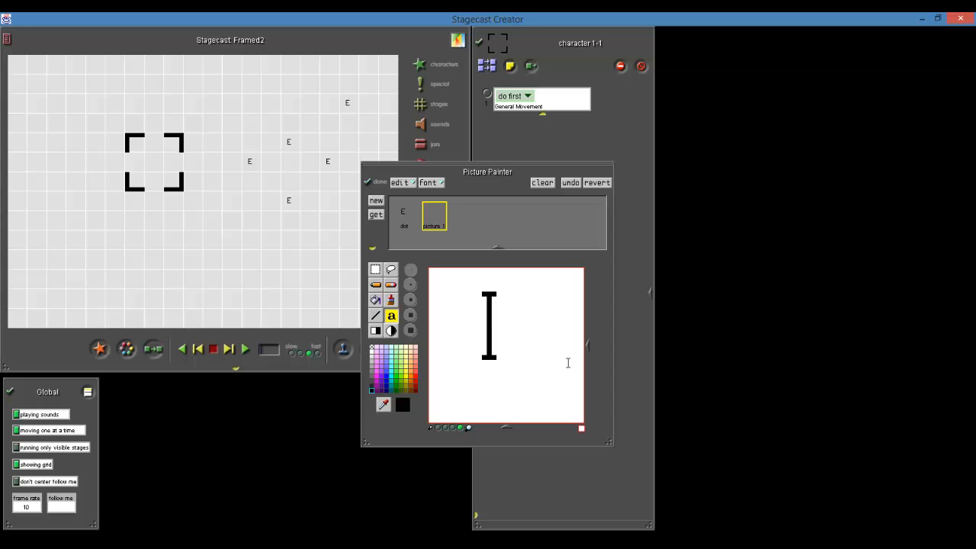
{"action": "type", "text": "s"}
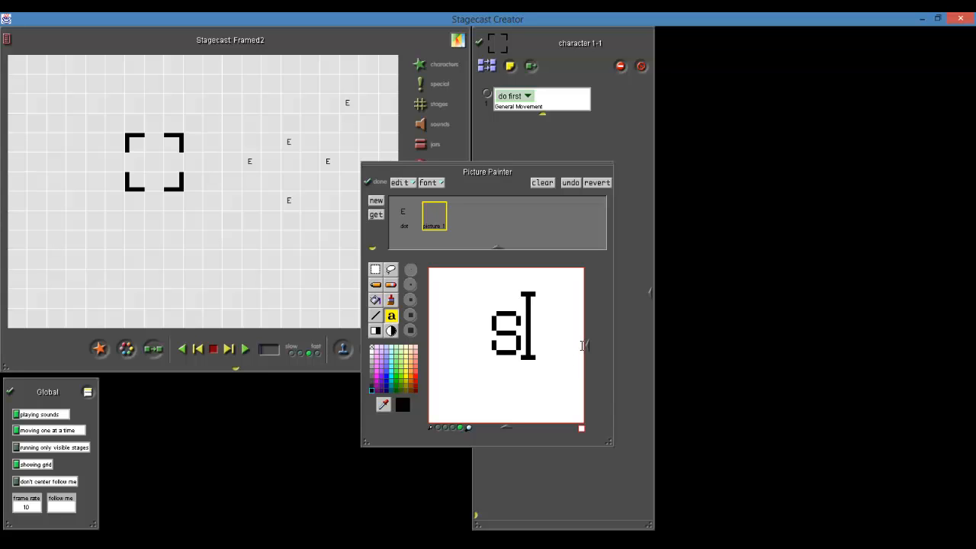
{"action": "left_click", "coordinate": [435, 216]}
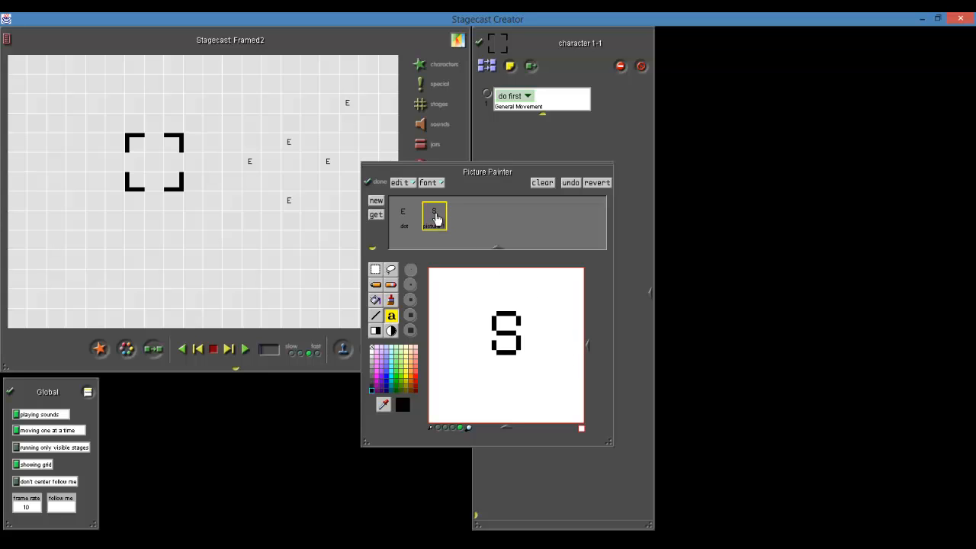
{"action": "left_click", "coordinate": [379, 183]}
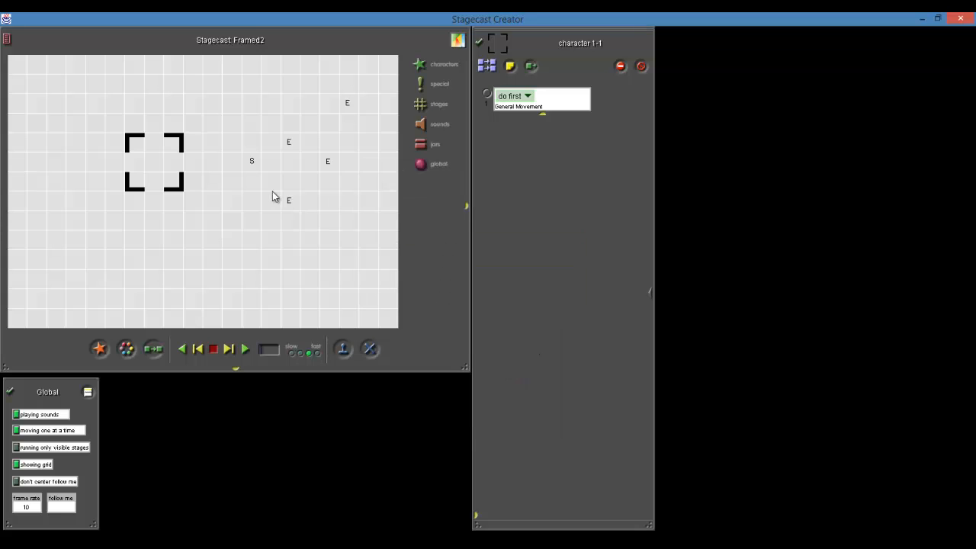
Reopen the S character's appearances for drawing and add two more pictures to the list
{"action": "left_click", "coordinate": [128, 348]}
{"action": "left_click", "coordinate": [252, 161]}
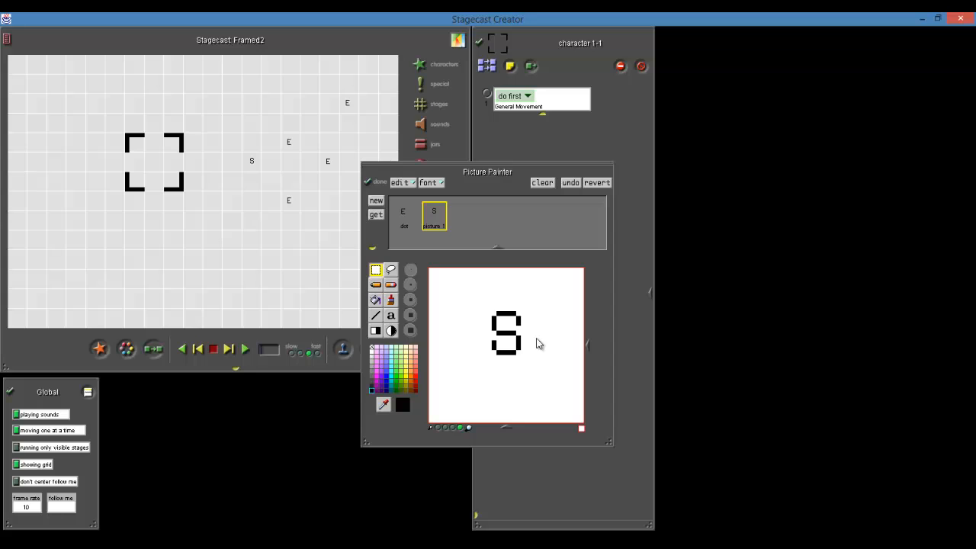
{"action": "left_click", "coordinate": [390, 285]}
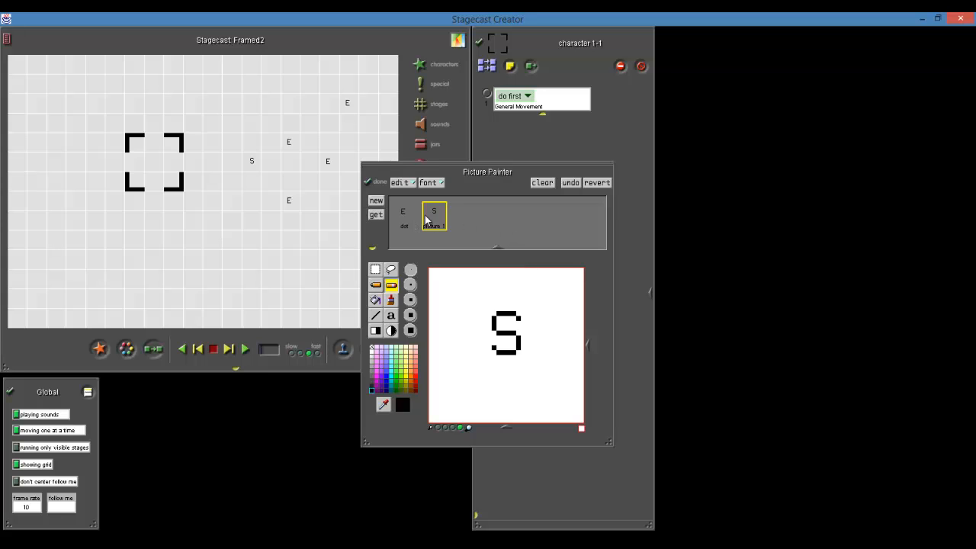
{"action": "left_click", "coordinate": [380, 201]}
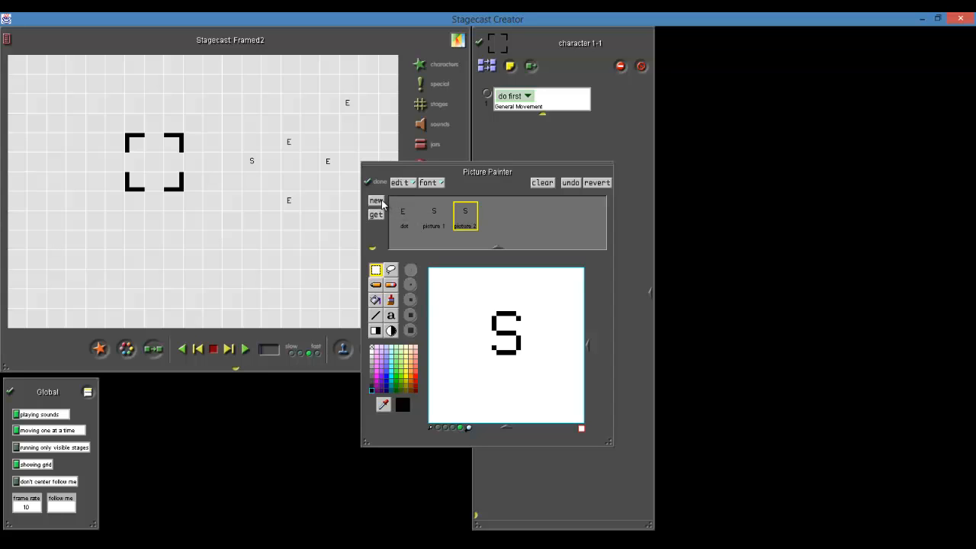
{"action": "left_click", "coordinate": [378, 201]}
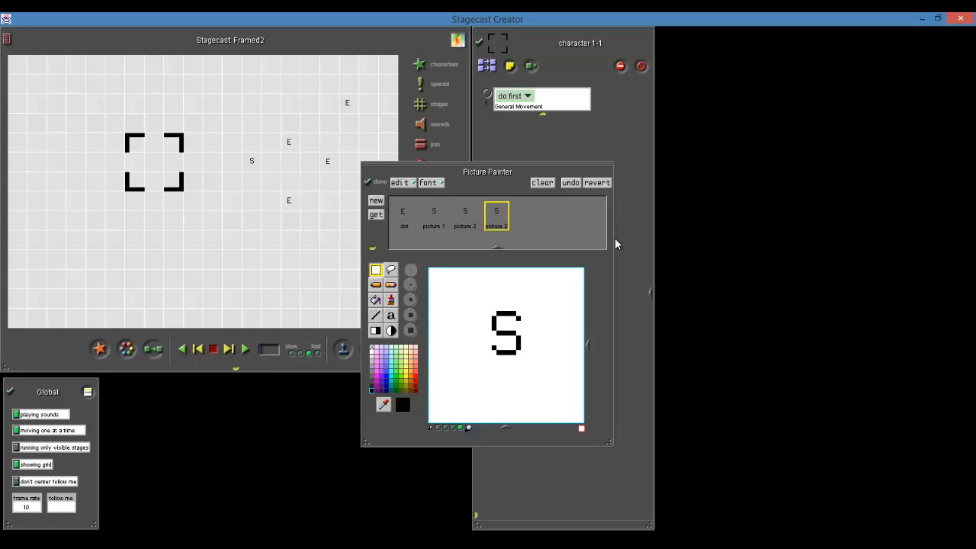
Draw two pink corner-to-corner diagonals across the dot picture and center the letter E where they cross
{"action": "left_click", "coordinate": [404, 221]}
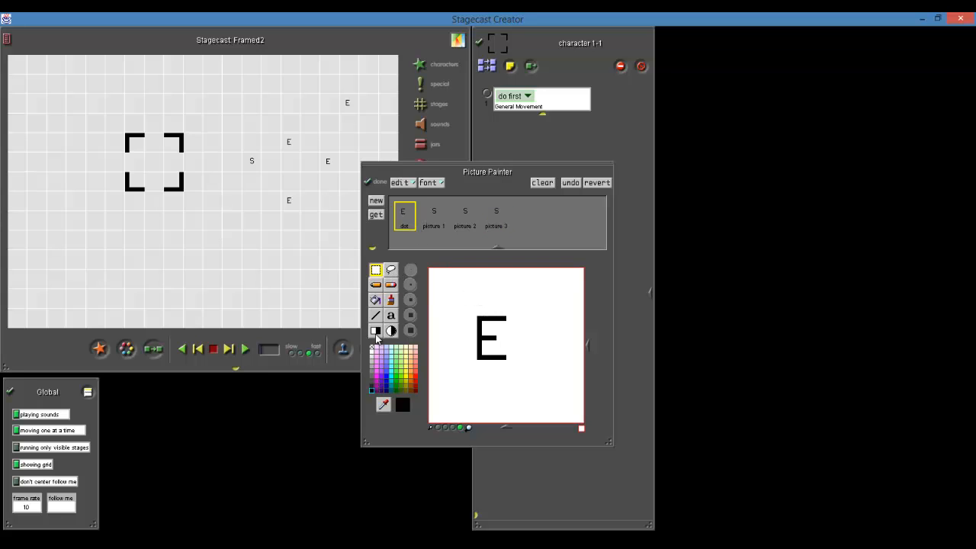
{"action": "left_click", "coordinate": [376, 284]}
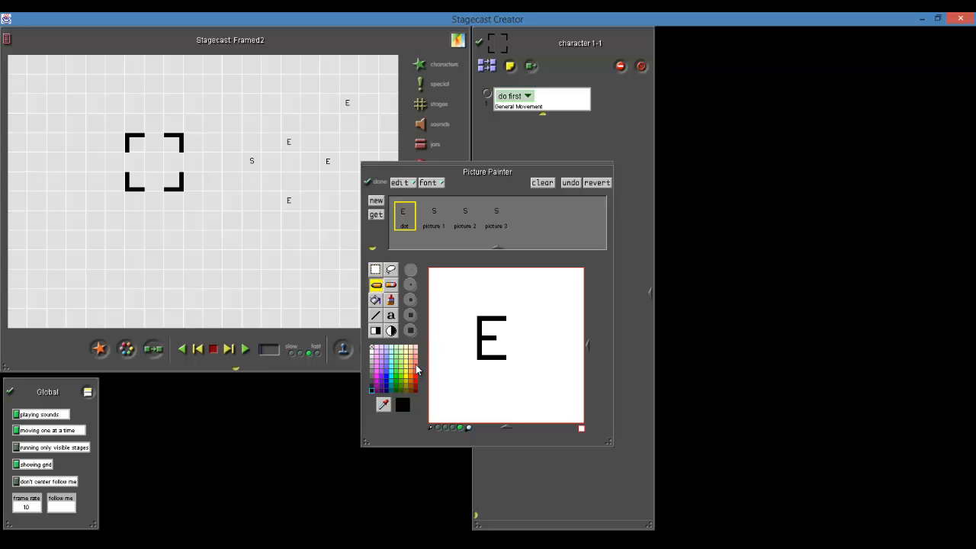
{"action": "left_click", "coordinate": [376, 367]}
{"action": "left_click", "coordinate": [375, 315]}
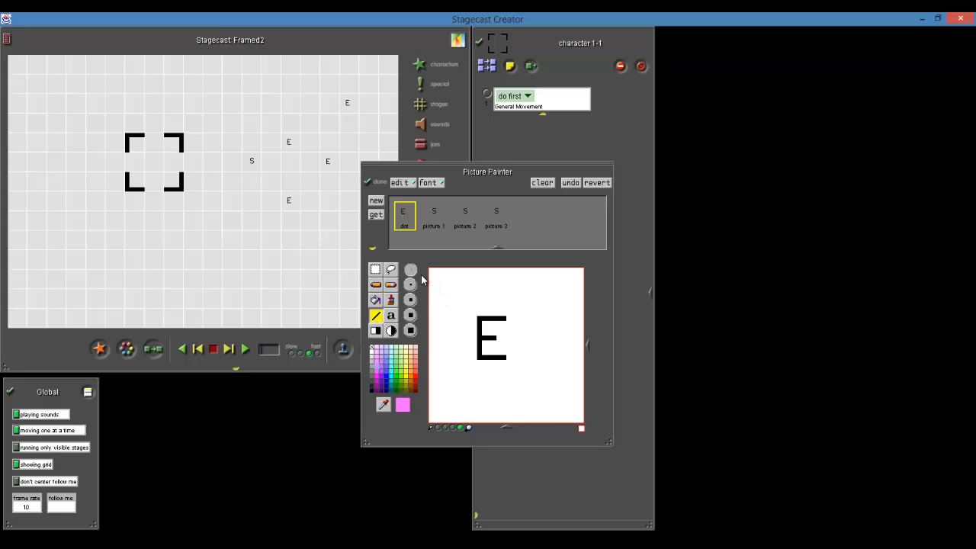
{"action": "mouse_move", "coordinate": [430, 269]}
{"action": "left_mouse_down"}
{"action": "mouse_move", "coordinate": [463, 302]}
{"action": "mouse_move", "coordinate": [456, 295]}
{"action": "left_mouse_up"}
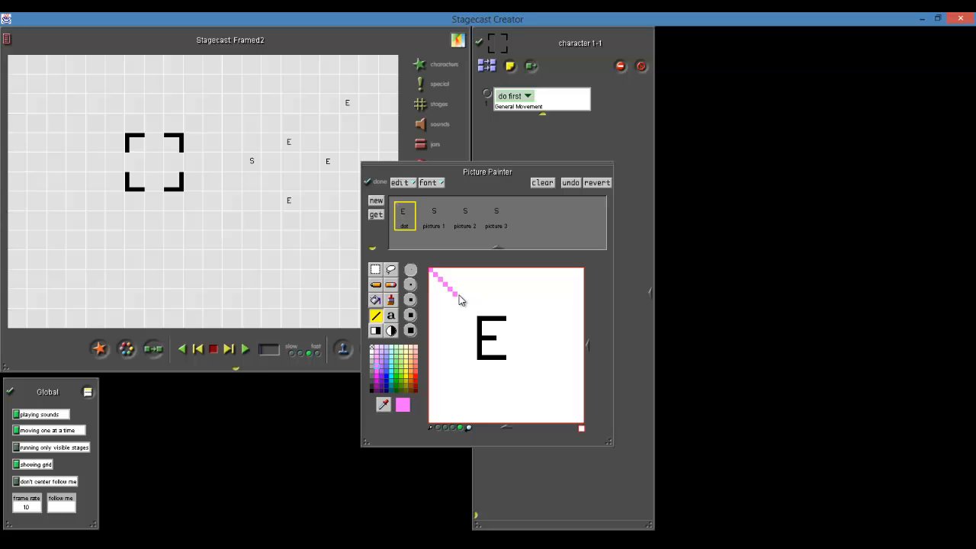
{"action": "left_click", "coordinate": [375, 269]}
{"action": "mouse_move", "coordinate": [474, 313]}
{"action": "left_mouse_down"}
{"action": "mouse_move", "coordinate": [516, 366]}
{"action": "mouse_move", "coordinate": [457, 343]}
{"action": "left_mouse_up"}
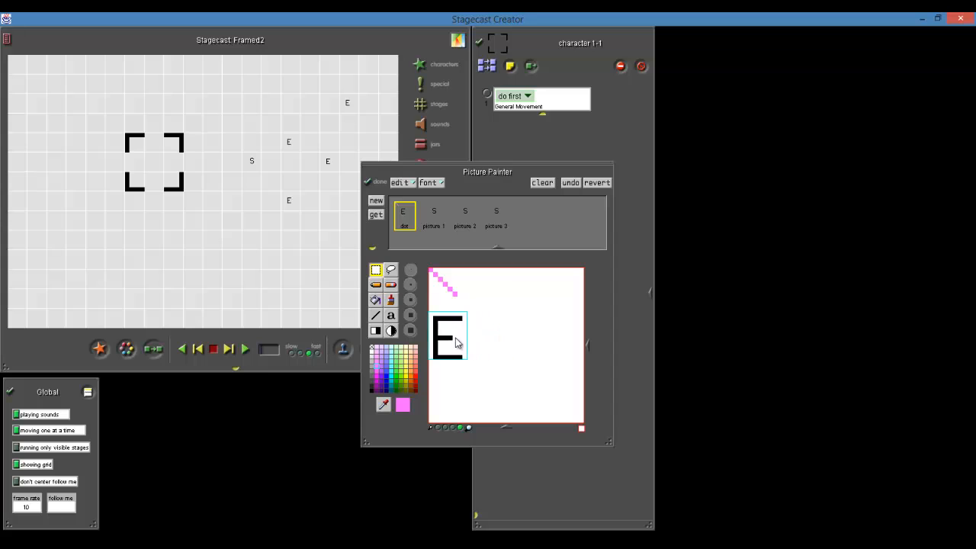
{"action": "left_click", "coordinate": [375, 315]}
{"action": "mouse_move", "coordinate": [455, 299]}
{"action": "left_mouse_down"}
{"action": "mouse_move", "coordinate": [575, 407]}
{"action": "mouse_move", "coordinate": [583, 427]}
{"action": "left_mouse_up"}
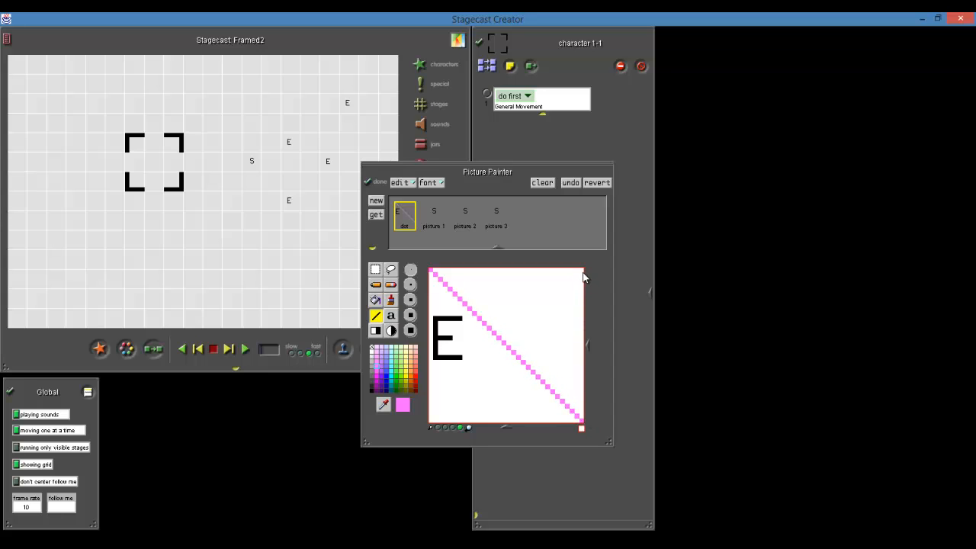
{"action": "mouse_move", "coordinate": [582, 270]}
{"action": "left_mouse_down"}
{"action": "mouse_move", "coordinate": [447, 388]}
{"action": "mouse_move", "coordinate": [431, 426]}
{"action": "left_mouse_up"}
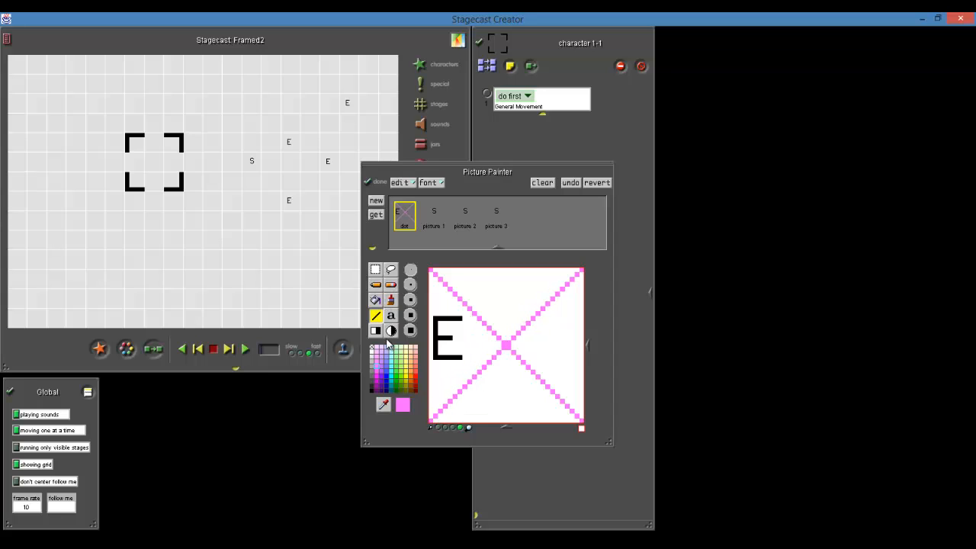
{"action": "left_click", "coordinate": [377, 271]}
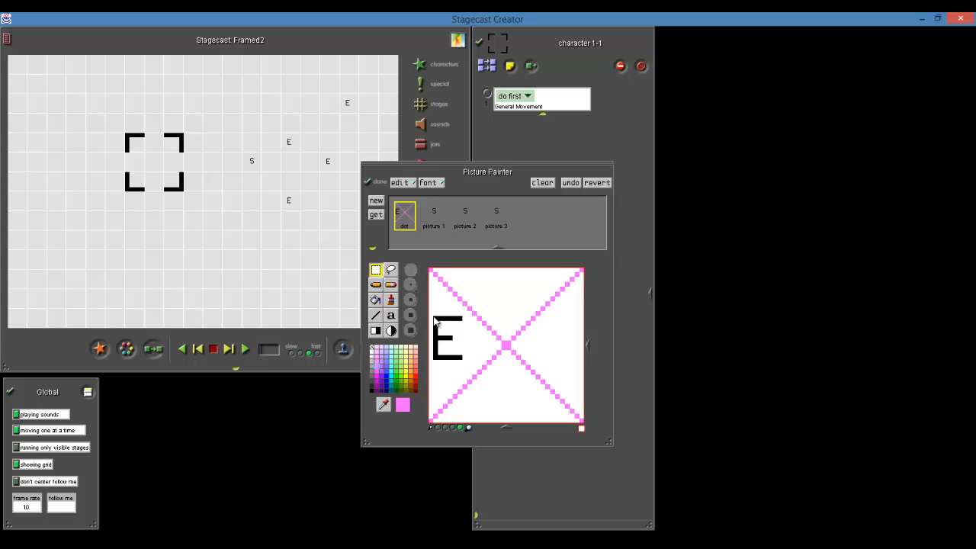
{"action": "mouse_move", "coordinate": [434, 320]}
{"action": "left_mouse_down"}
{"action": "mouse_move", "coordinate": [473, 365]}
{"action": "mouse_move", "coordinate": [513, 359]}
{"action": "left_mouse_up"}
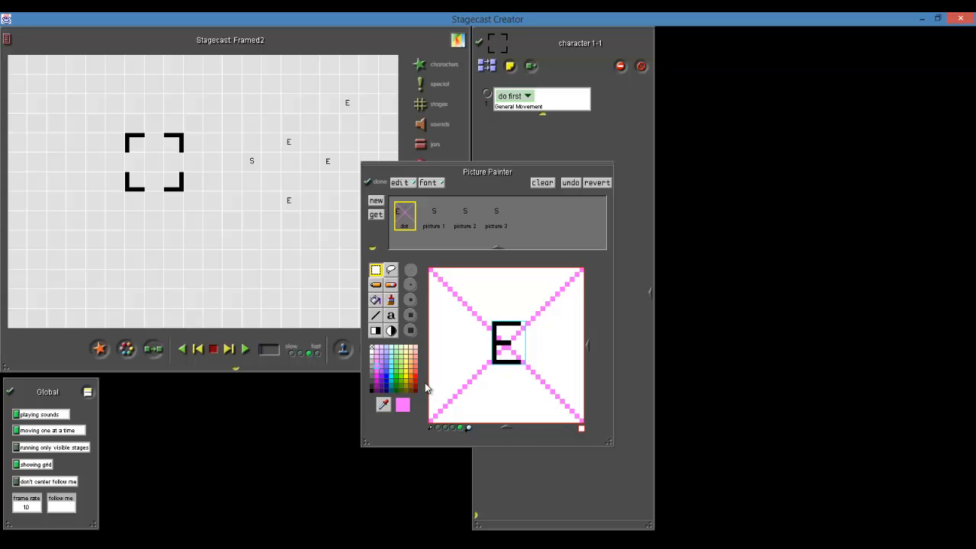
Draw a green rectangle outline around the letter E and try to adjust its size
{"action": "left_click", "coordinate": [388, 360]}
{"action": "left_click", "coordinate": [396, 378]}
{"action": "left_click", "coordinate": [374, 333]}
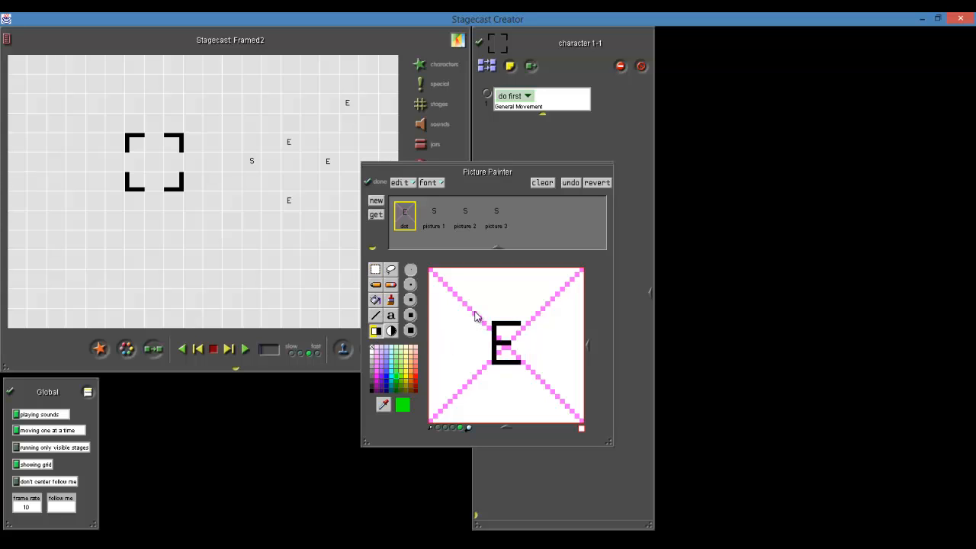
{"action": "left_click_drag", "start_coordinate": [474, 308], "coordinate": [543, 381]}
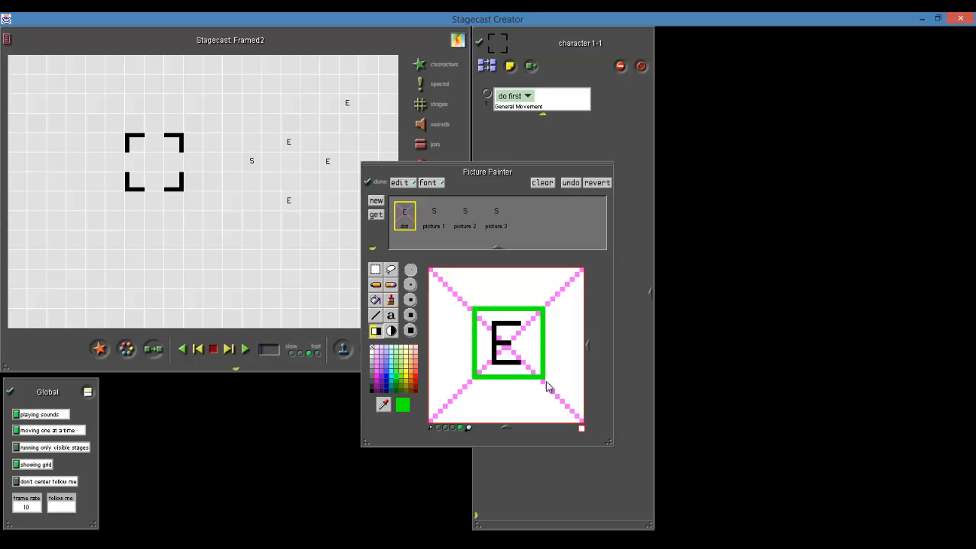
{"action": "left_click_drag", "start_coordinate": [546, 381], "coordinate": [547, 388]}
{"action": "left_click_drag", "start_coordinate": [547, 387], "coordinate": [545, 386]}
{"action": "left_click_drag", "start_coordinate": [547, 388], "coordinate": [550, 384]}
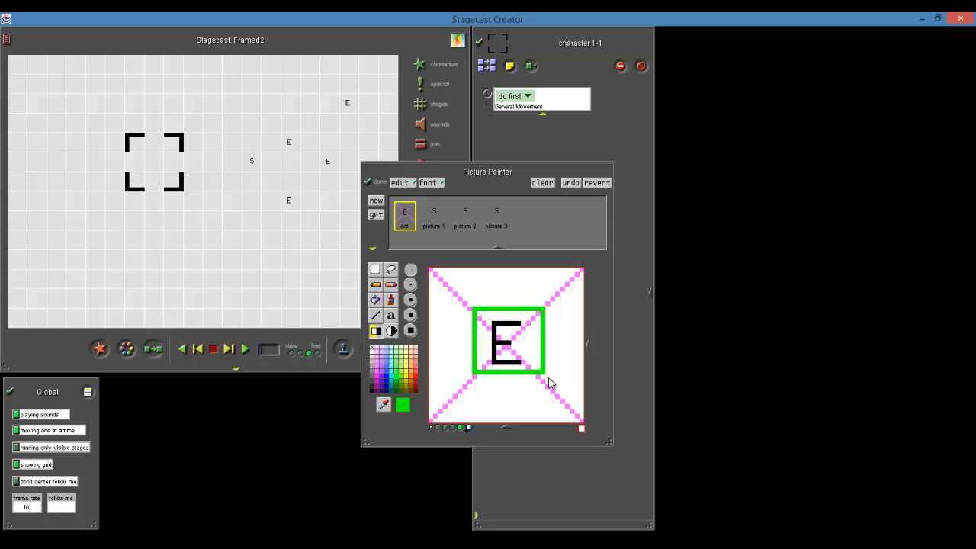
{"action": "left_click_drag", "start_coordinate": [550, 383], "coordinate": [548, 388]}
Clear the dot picture and draw a filled green square near its center
{"action": "left_click", "coordinate": [543, 186]}
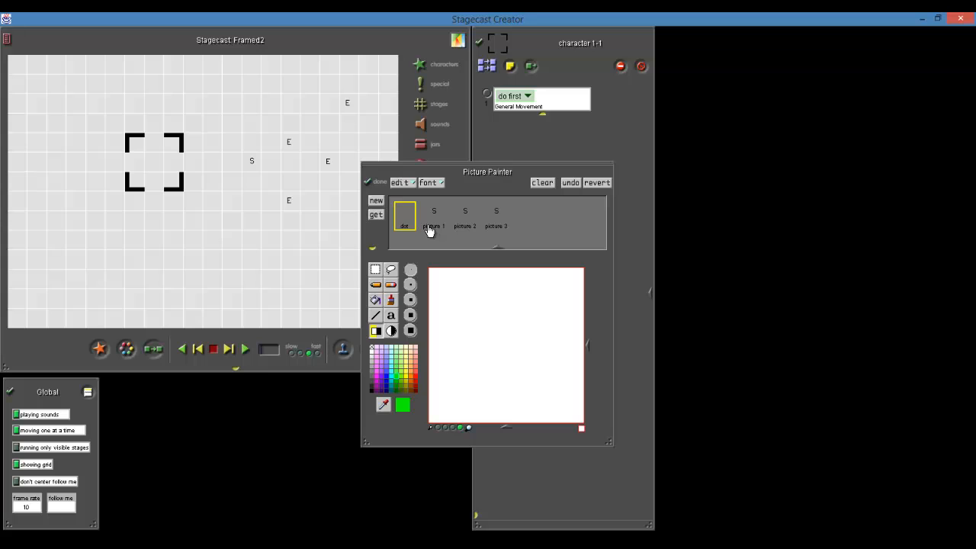
{"action": "left_click", "coordinate": [376, 331]}
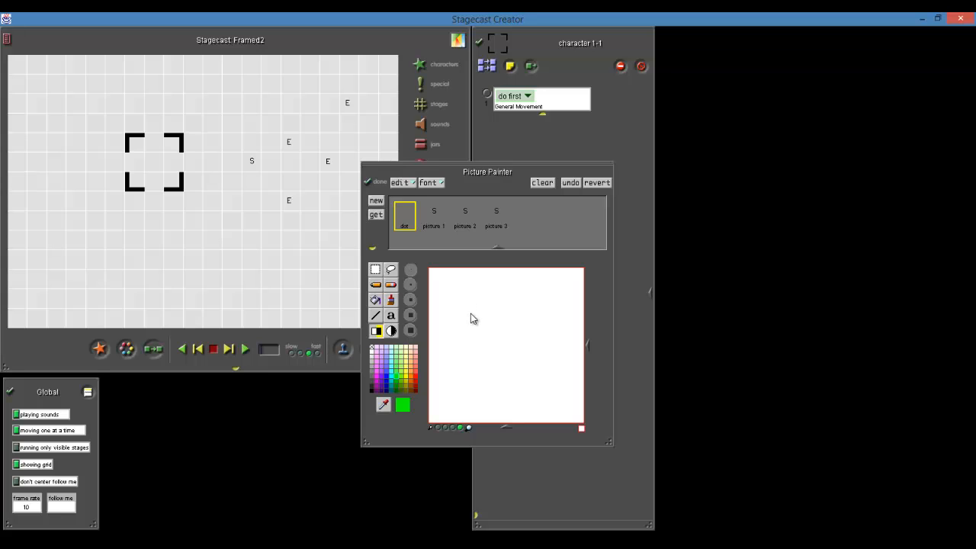
{"action": "mouse_move", "coordinate": [466, 305]}
{"action": "left_mouse_down"}
{"action": "mouse_move", "coordinate": [526, 363]}
{"action": "mouse_move", "coordinate": [513, 361]}
{"action": "mouse_move", "coordinate": [531, 384]}
{"action": "mouse_move", "coordinate": [487, 350]}
{"action": "mouse_move", "coordinate": [542, 404]}
{"action": "mouse_move", "coordinate": [464, 314]}
{"action": "mouse_move", "coordinate": [538, 390]}
{"action": "left_mouse_up"}
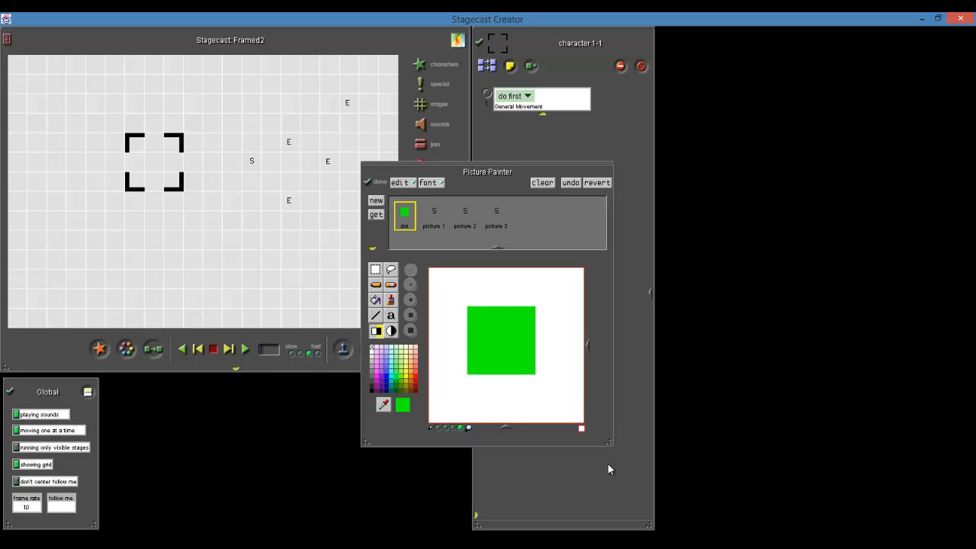
{"action": "left_click", "coordinate": [401, 225]}
Write a black letter E on top of the green square with the text tool
{"action": "left_click", "coordinate": [391, 315]}
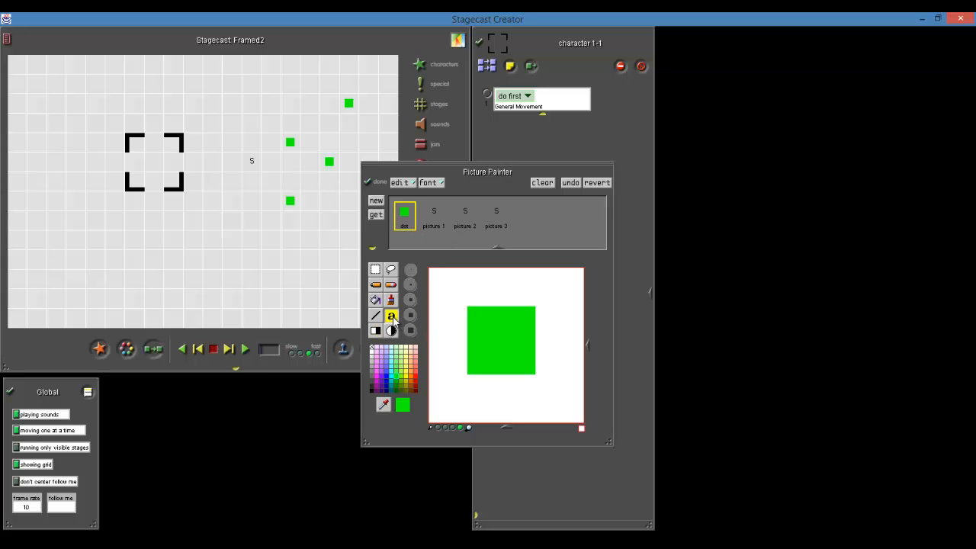
{"action": "left_click", "coordinate": [371, 388]}
{"action": "left_click", "coordinate": [490, 339]}
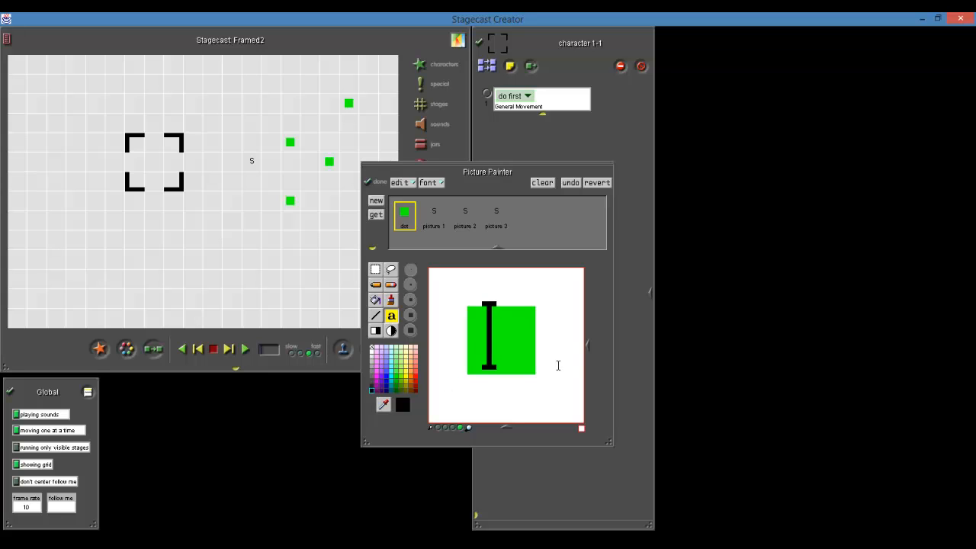
{"action": "type", "text": "E"}
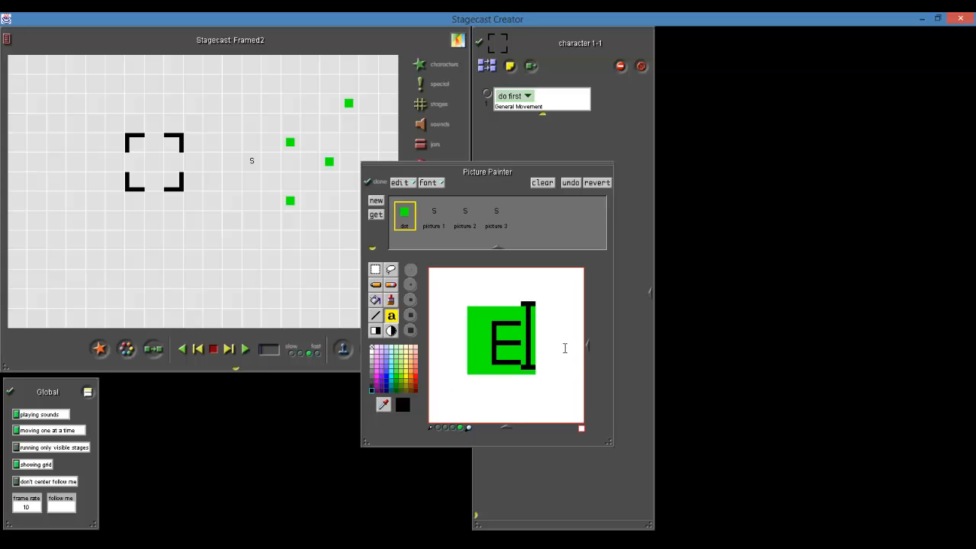
{"action": "left_click", "coordinate": [564, 346]}
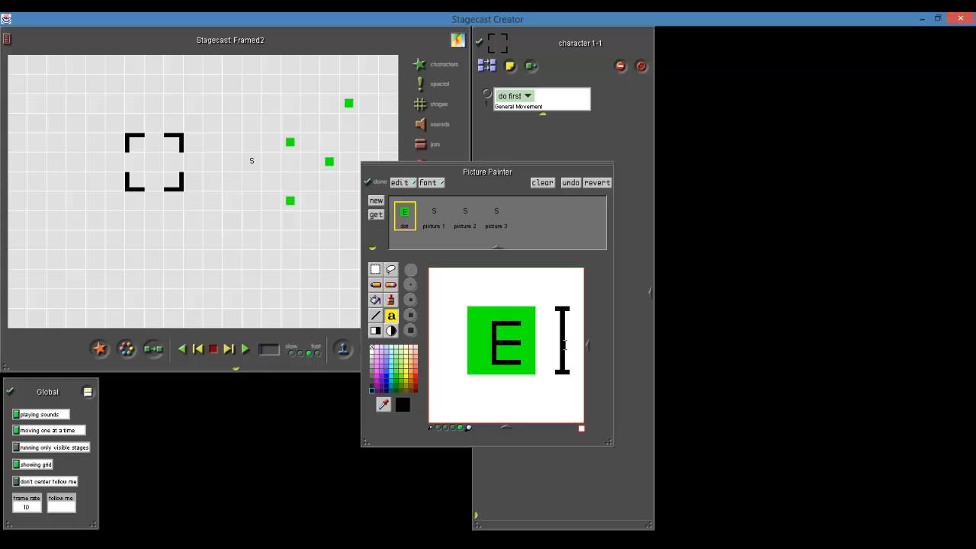
Select the letter E with its surrounding green area and move it slightly down and to the right
{"action": "left_click", "coordinate": [378, 270]}
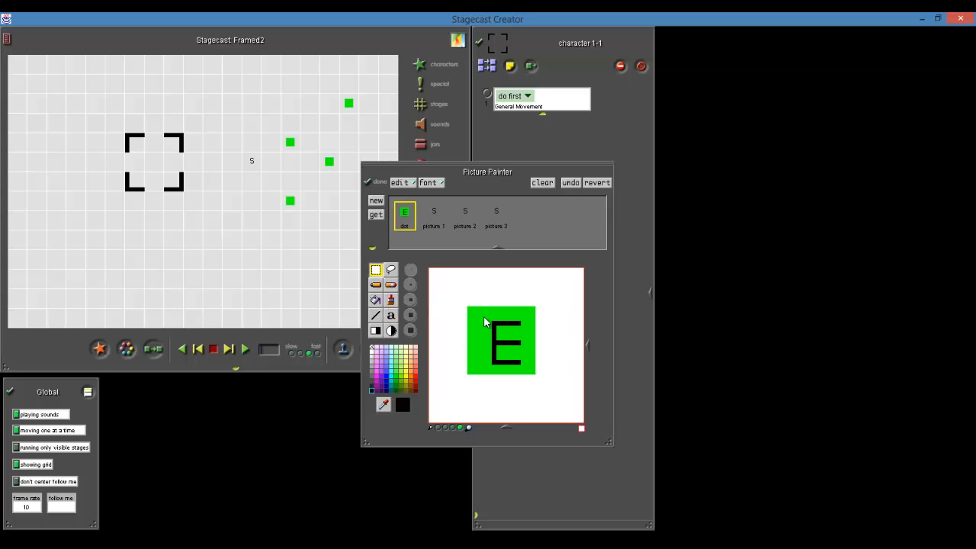
{"action": "left_click_drag", "start_coordinate": [484, 314], "coordinate": [537, 378]}
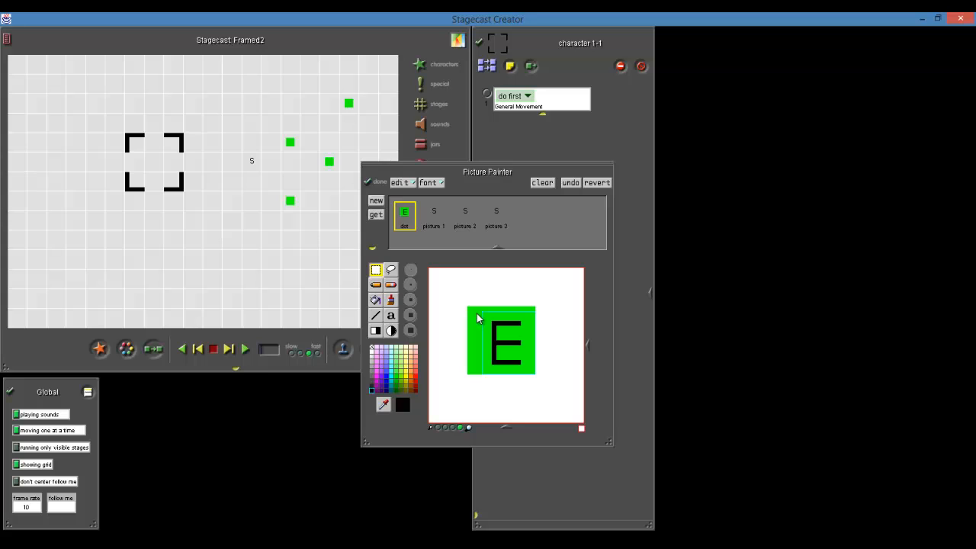
{"action": "left_click_drag", "start_coordinate": [479, 317], "coordinate": [538, 385]}
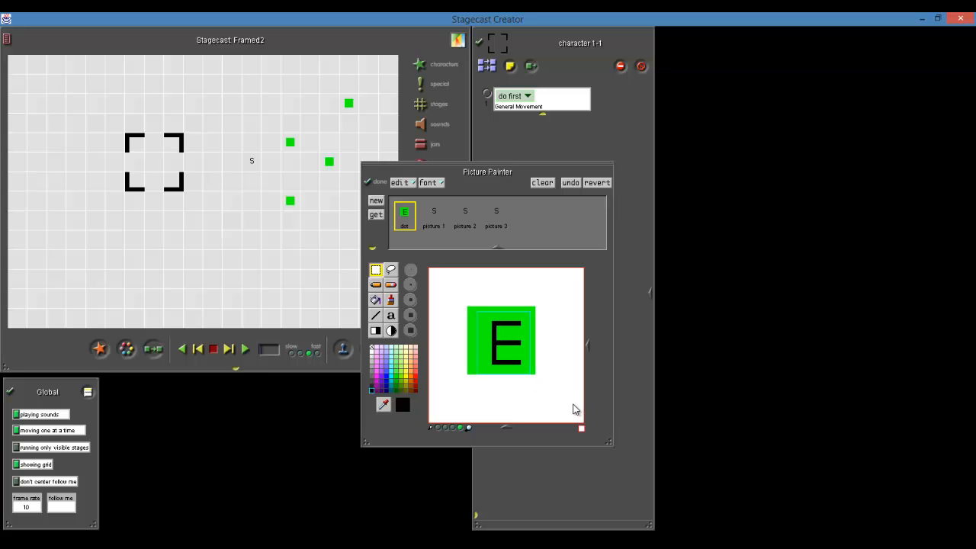
{"action": "left_click", "coordinate": [476, 316]}
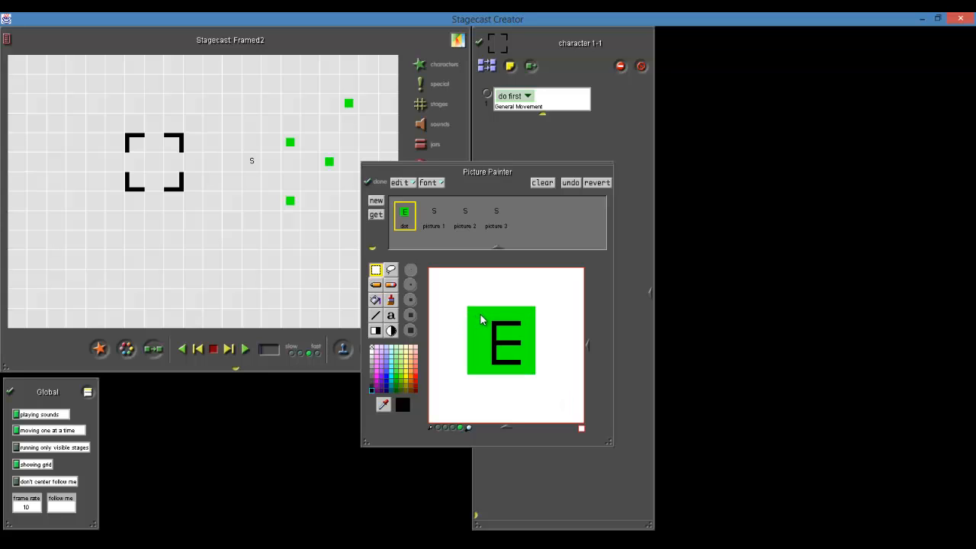
{"action": "left_click_drag", "start_coordinate": [477, 312], "coordinate": [540, 376]}
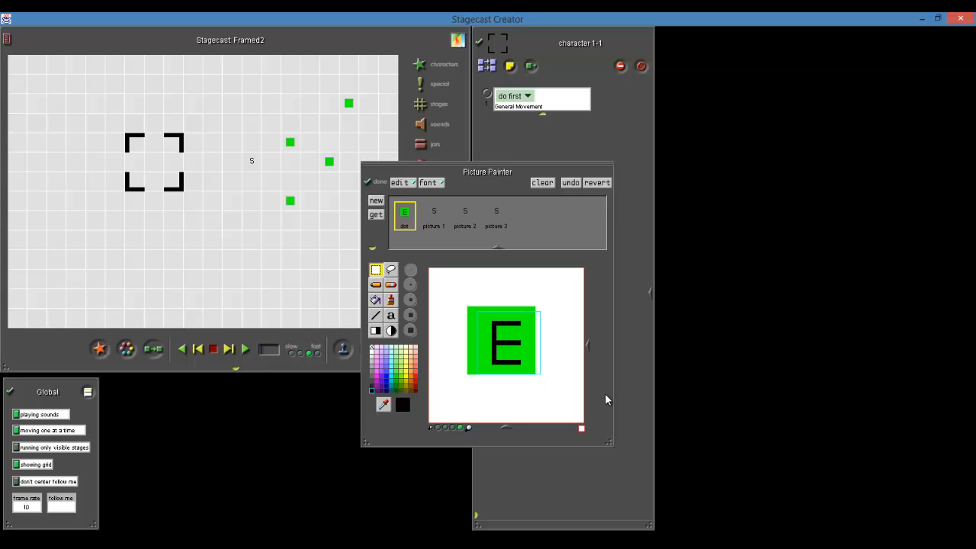
{"action": "left_click_drag", "start_coordinate": [512, 346], "coordinate": [522, 368]}
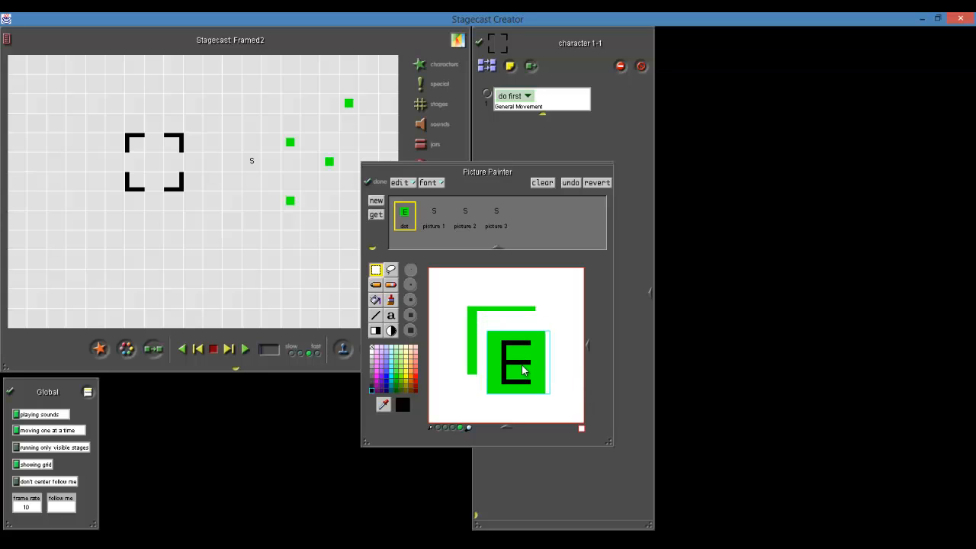
Fill the leftover green strips beside the shifted E square with white
{"action": "left_click", "coordinate": [374, 347]}
{"action": "left_click", "coordinate": [375, 299]}
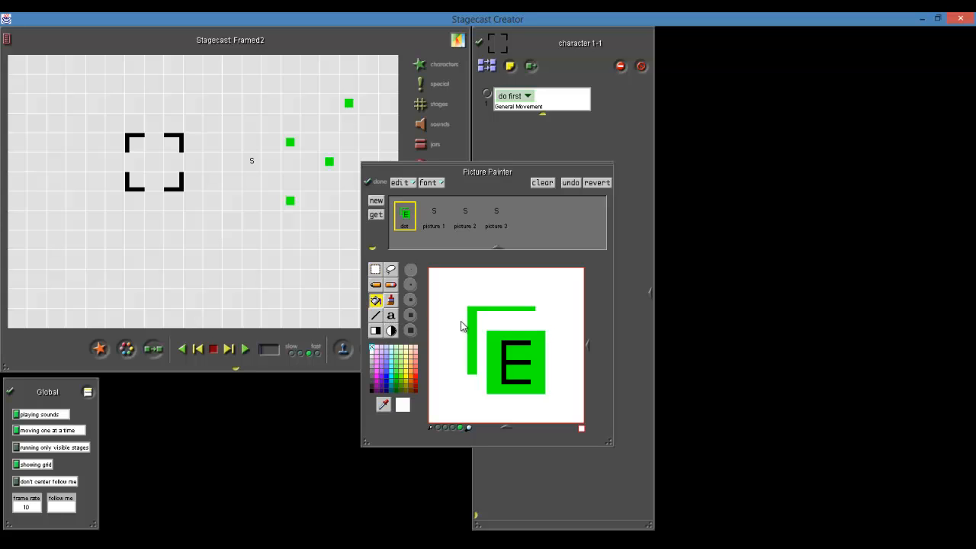
{"action": "left_click", "coordinate": [472, 328]}
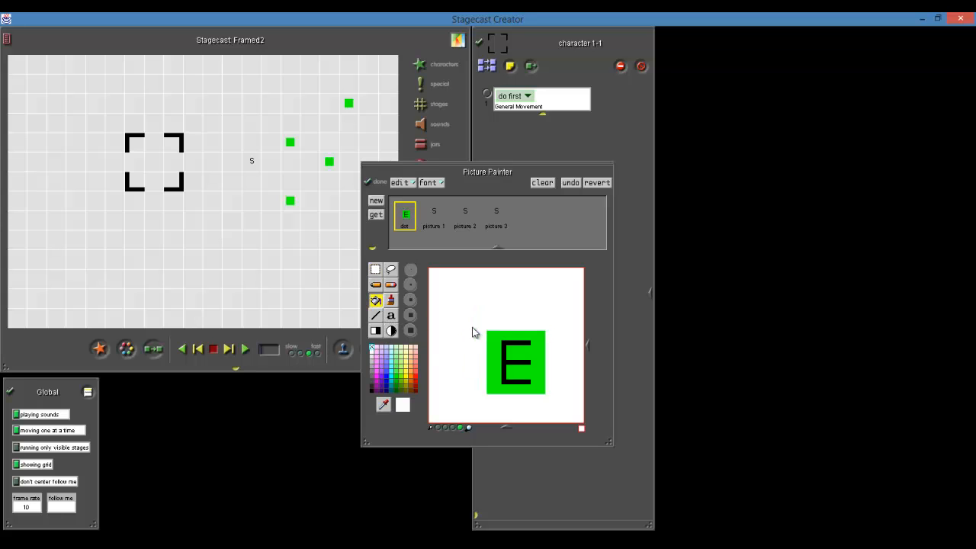
Select the green E square and move it up and to the left, to the center of the dot picture
{"action": "left_click", "coordinate": [375, 269]}
{"action": "left_click", "coordinate": [410, 215]}
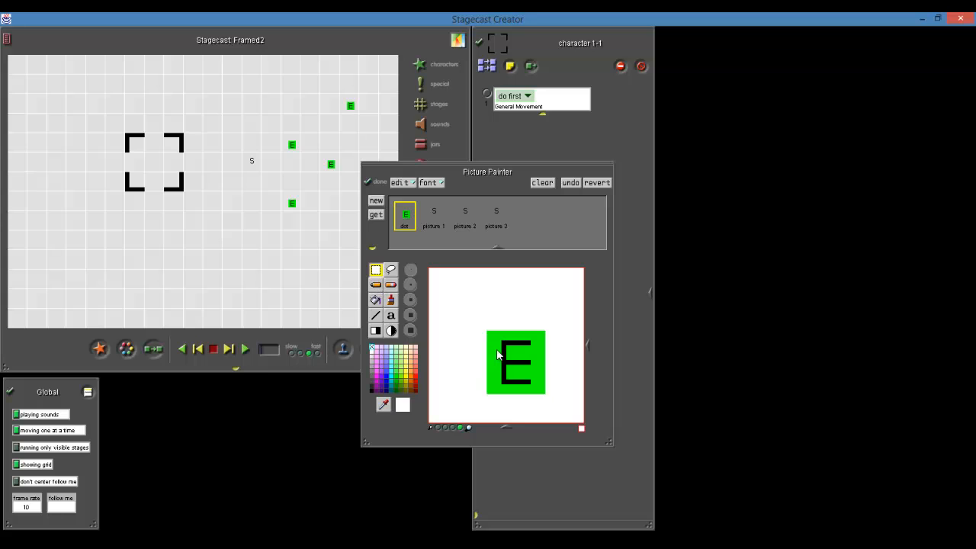
{"action": "mouse_move", "coordinate": [487, 332]}
{"action": "left_mouse_down"}
{"action": "mouse_move", "coordinate": [544, 395]}
{"action": "mouse_move", "coordinate": [509, 355]}
{"action": "mouse_move", "coordinate": [515, 361]}
{"action": "left_mouse_up"}
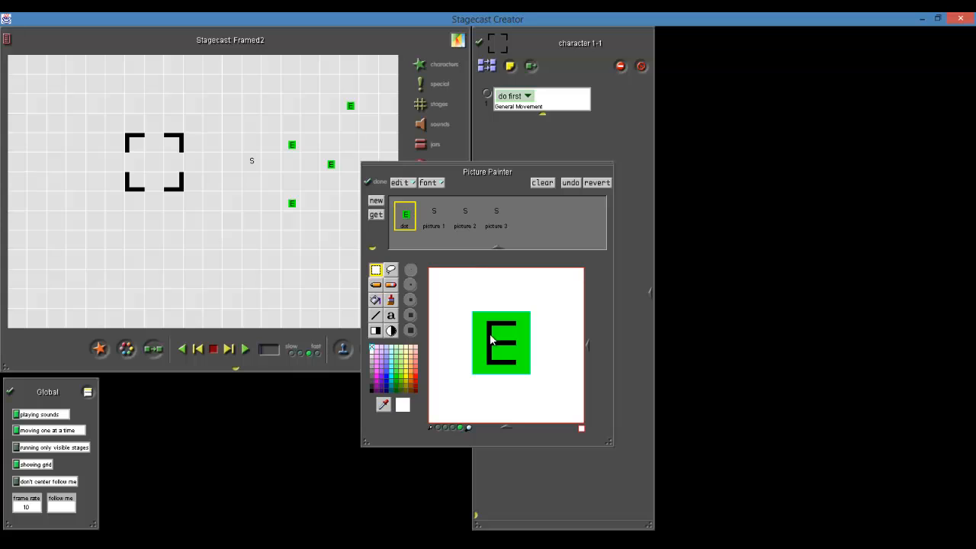
{"action": "left_click_drag", "start_coordinate": [511, 356], "coordinate": [509, 353]}
{"action": "left_click_drag", "start_coordinate": [510, 357], "coordinate": [515, 357]}
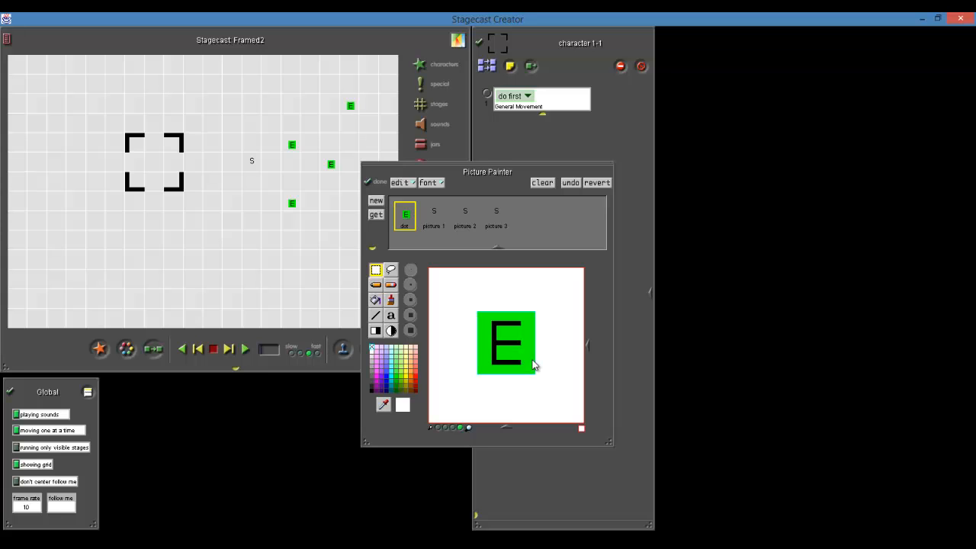
{"action": "left_click", "coordinate": [411, 217]}
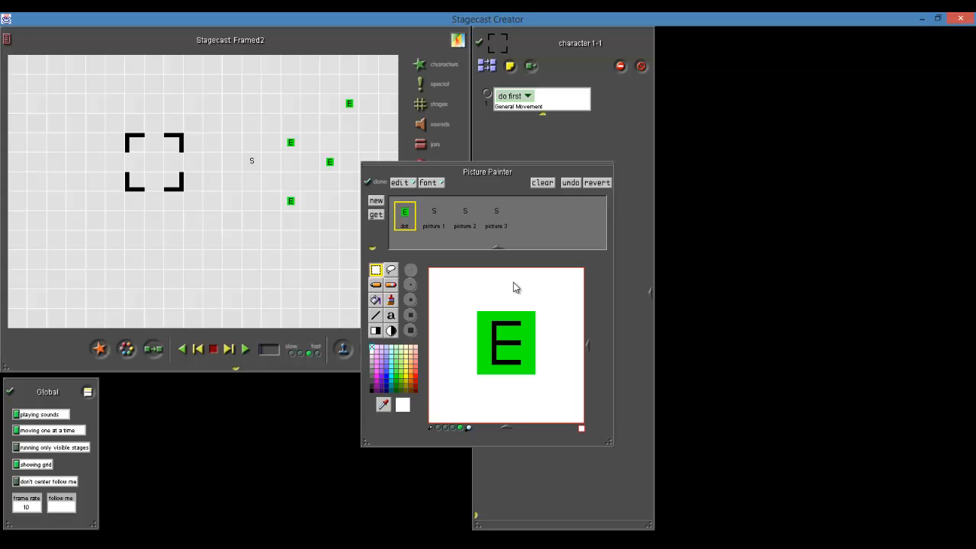
Copy the whole dot picture, clear picture 1 and paste the green E square into it
{"action": "key", "text": "ctrl+a"}
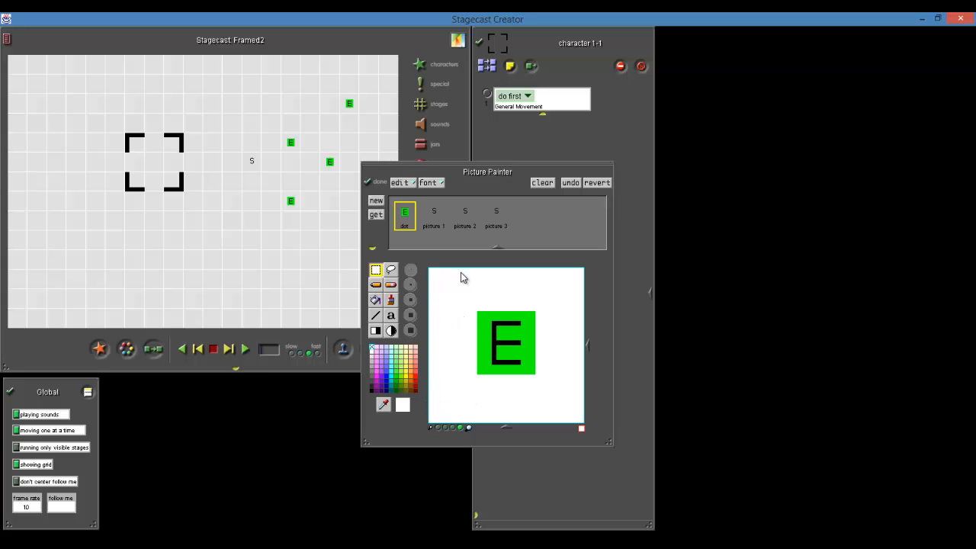
{"action": "left_click", "coordinate": [436, 216]}
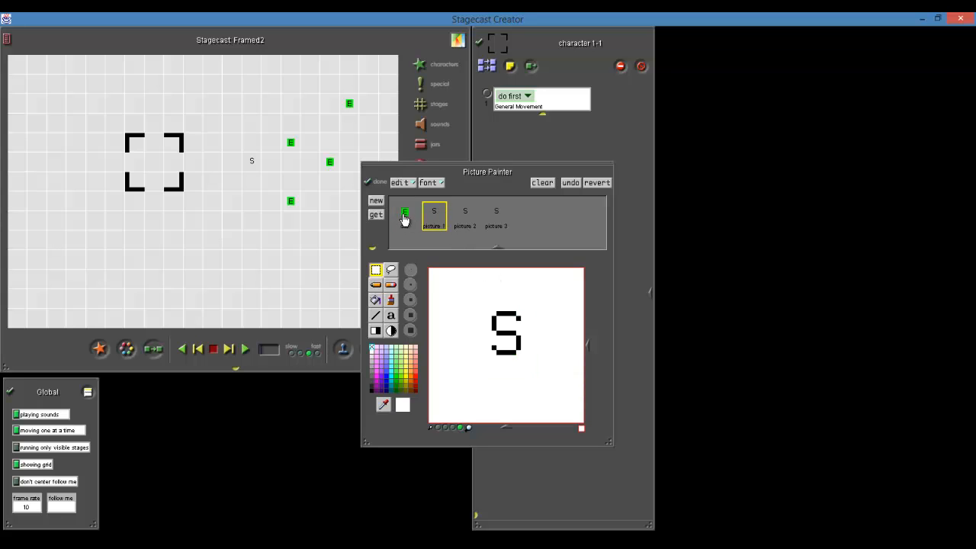
{"action": "left_click", "coordinate": [405, 215]}
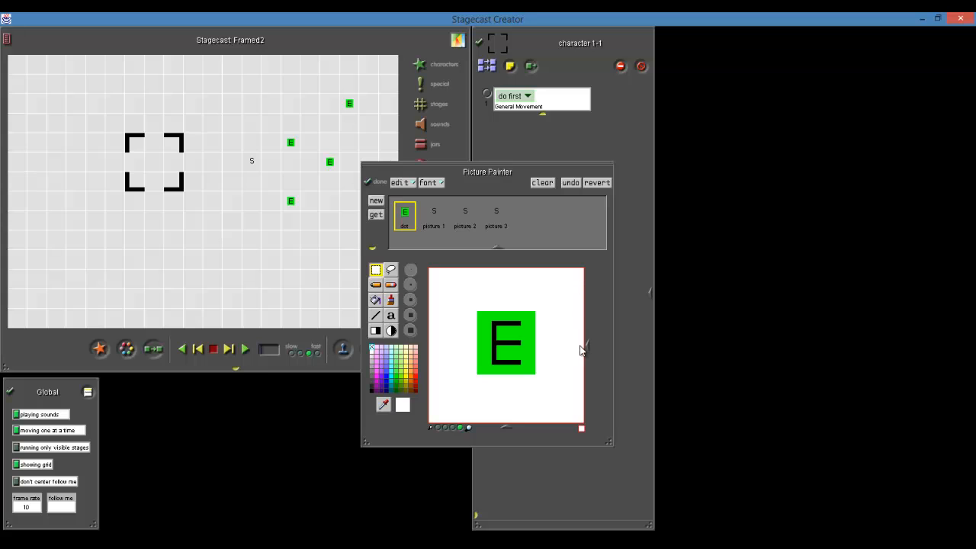
{"action": "key", "text": "ctrl+a"}
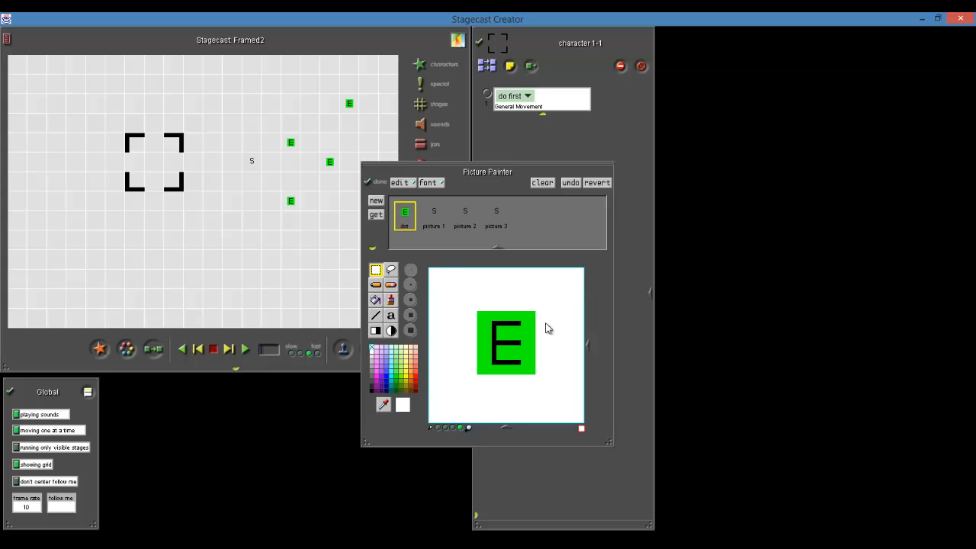
{"action": "left_click", "coordinate": [432, 220]}
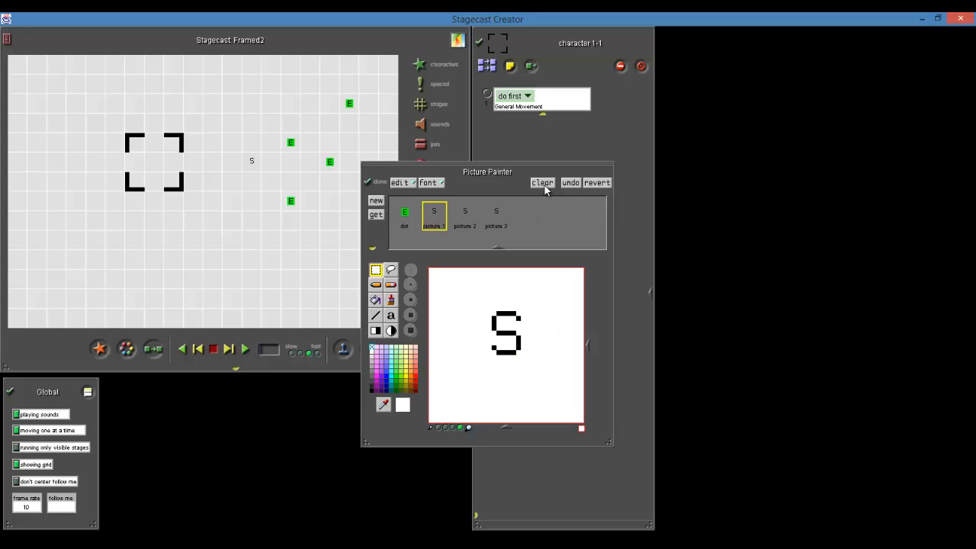
{"action": "left_click", "coordinate": [543, 183]}
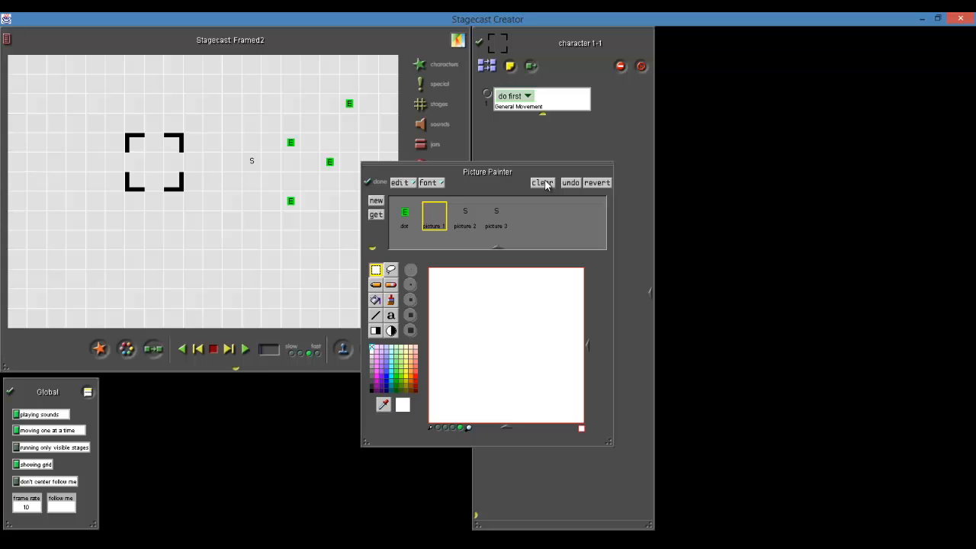
{"action": "key", "text": "ctrl+v"}
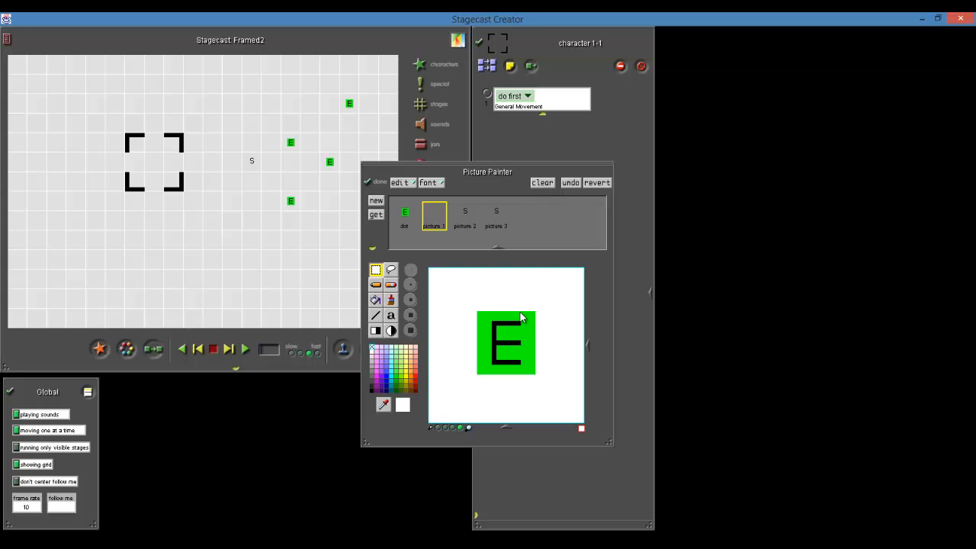
Replace the drawings in picture 2 and picture 3 with the copied green E square
{"action": "left_click", "coordinate": [467, 217]}
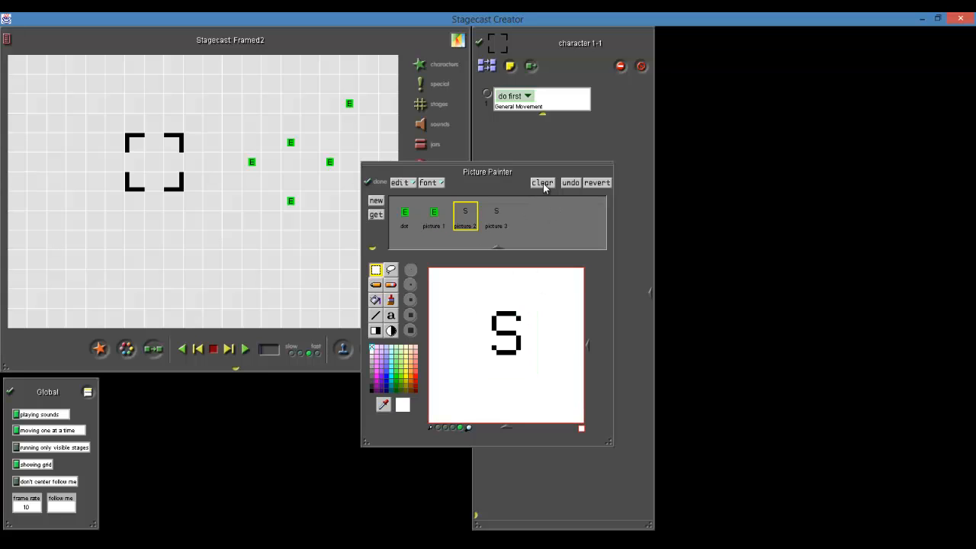
{"action": "left_click", "coordinate": [542, 183]}
{"action": "key", "text": "ctrl+v"}
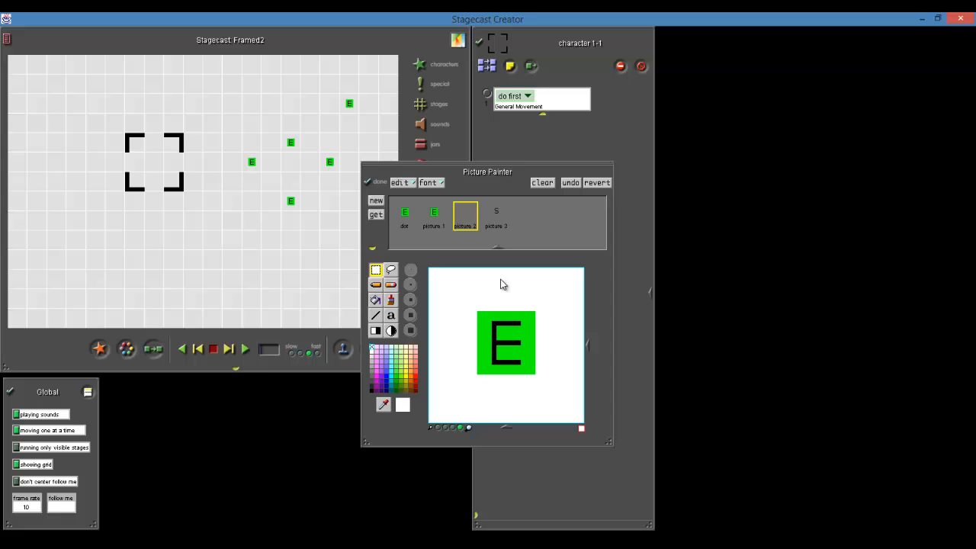
{"action": "left_click", "coordinate": [496, 216]}
{"action": "left_click", "coordinate": [542, 183]}
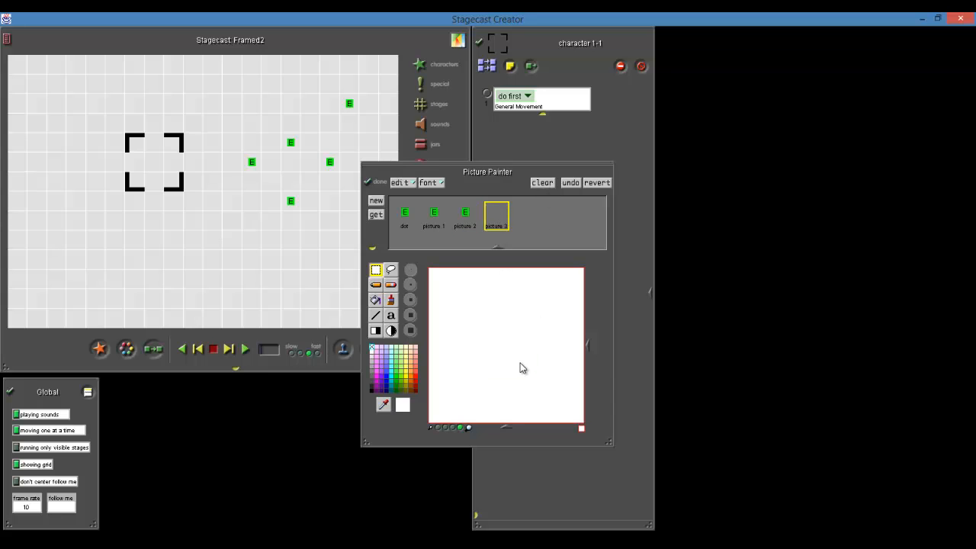
{"action": "key", "text": "ctrl+v"}
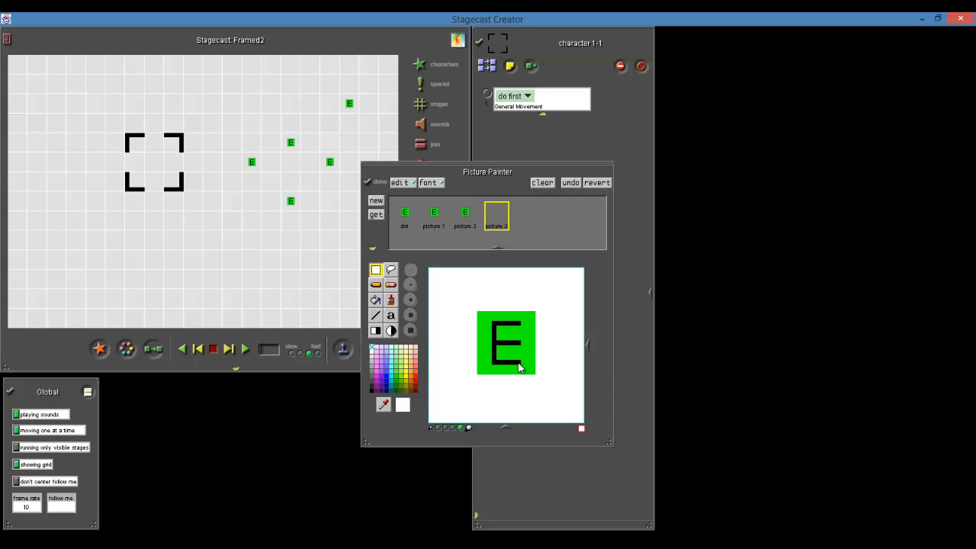
{"action": "left_click", "coordinate": [408, 219]}
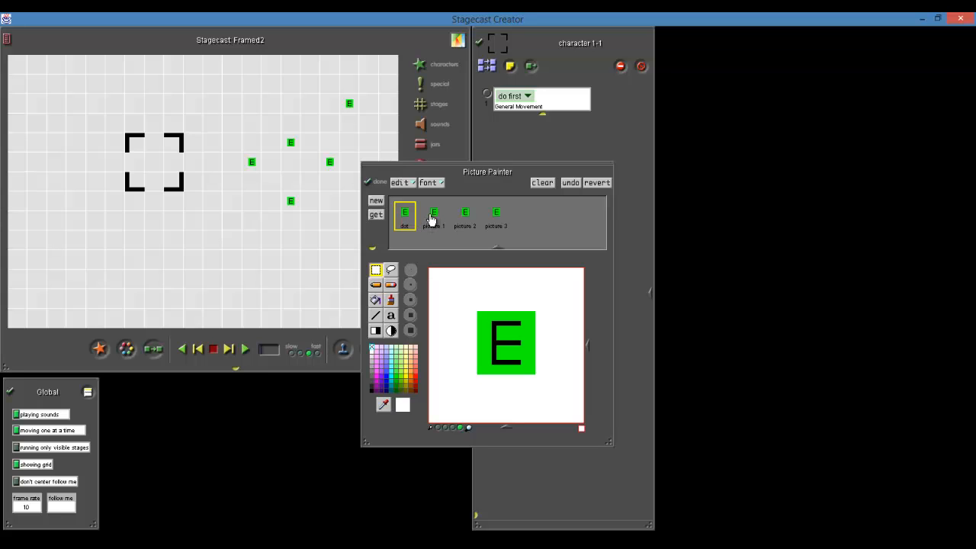
Pick up the square's green in picture 1 and fill the letter E with it
{"action": "left_click", "coordinate": [436, 219]}
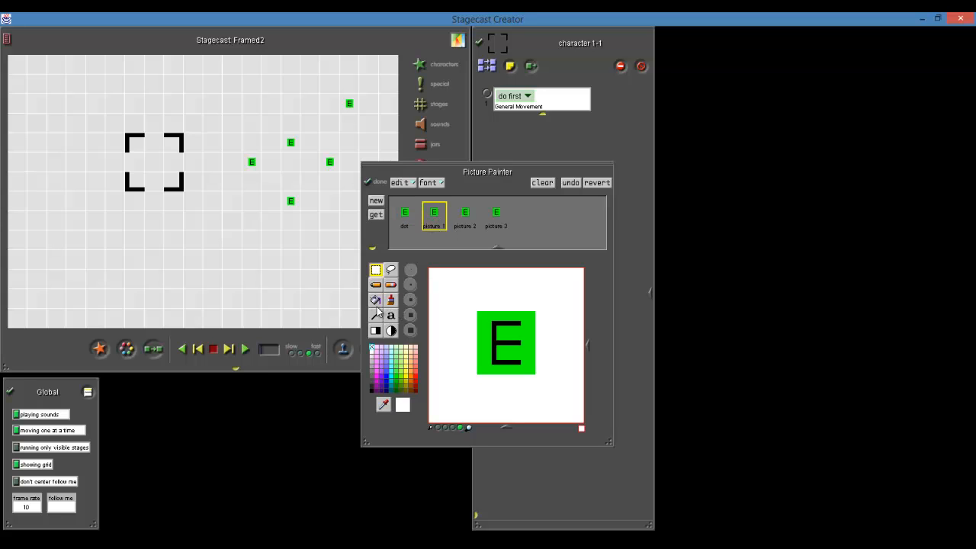
{"action": "left_click", "coordinate": [384, 405]}
{"action": "left_click", "coordinate": [489, 344]}
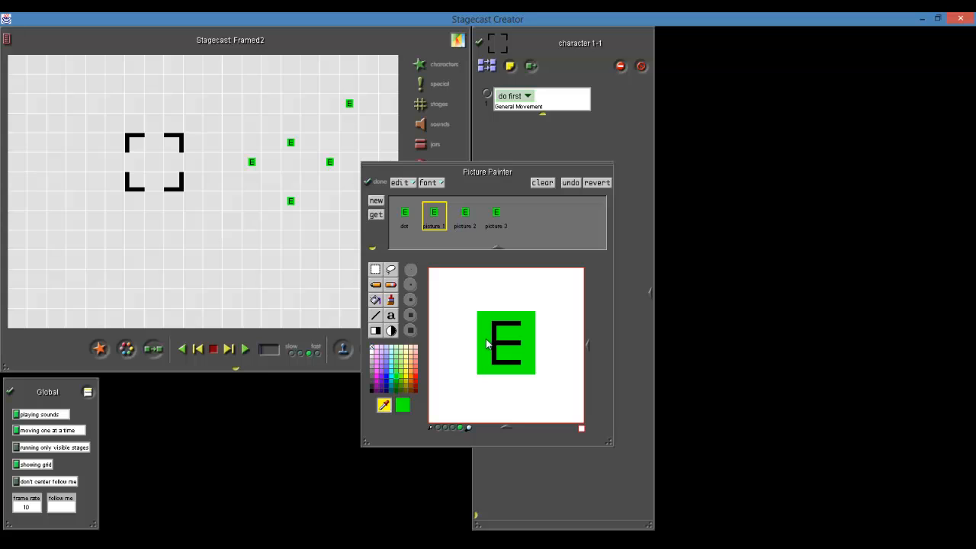
{"action": "left_click", "coordinate": [375, 300]}
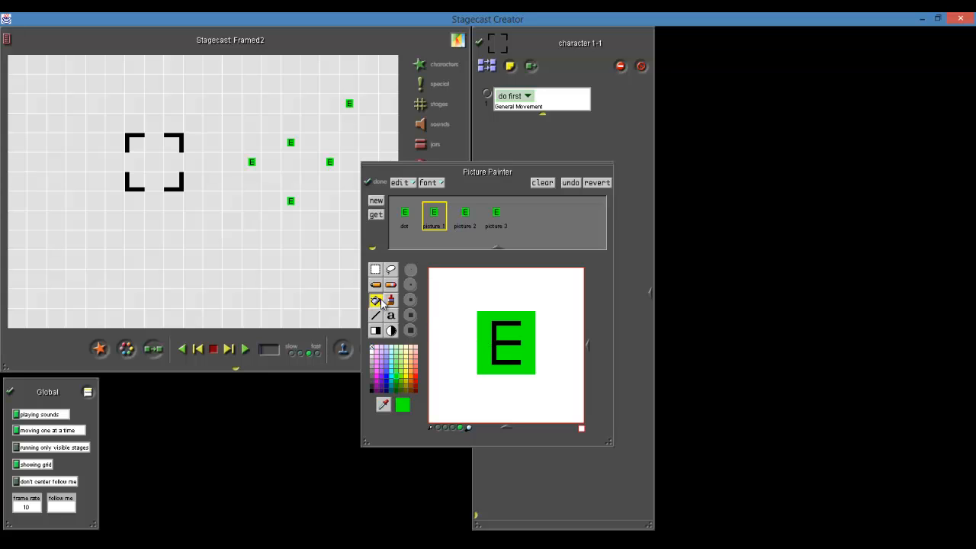
{"action": "left_click", "coordinate": [496, 349]}
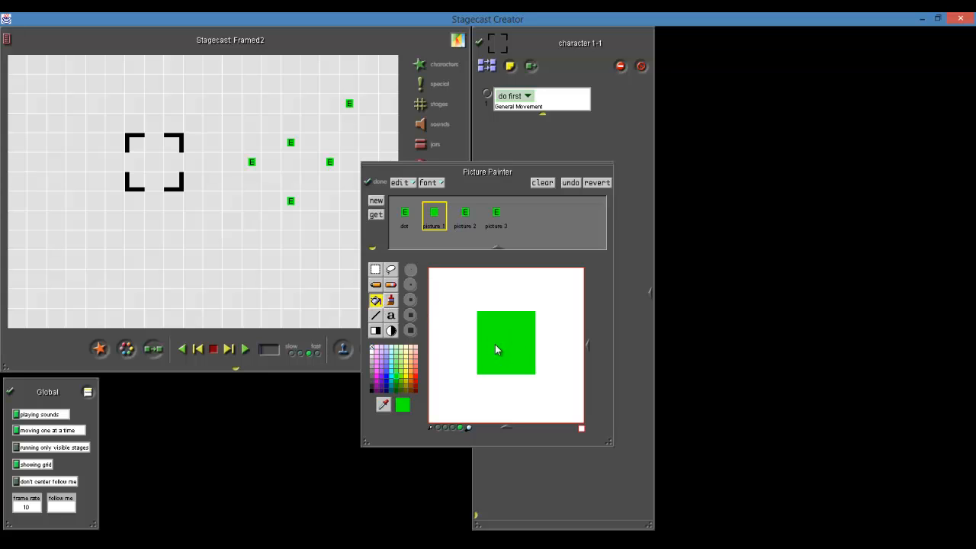
Write a black letter S on the plain green square of picture 1 with the text tool
{"action": "left_click", "coordinate": [391, 315]}
{"action": "left_click", "coordinate": [372, 390]}
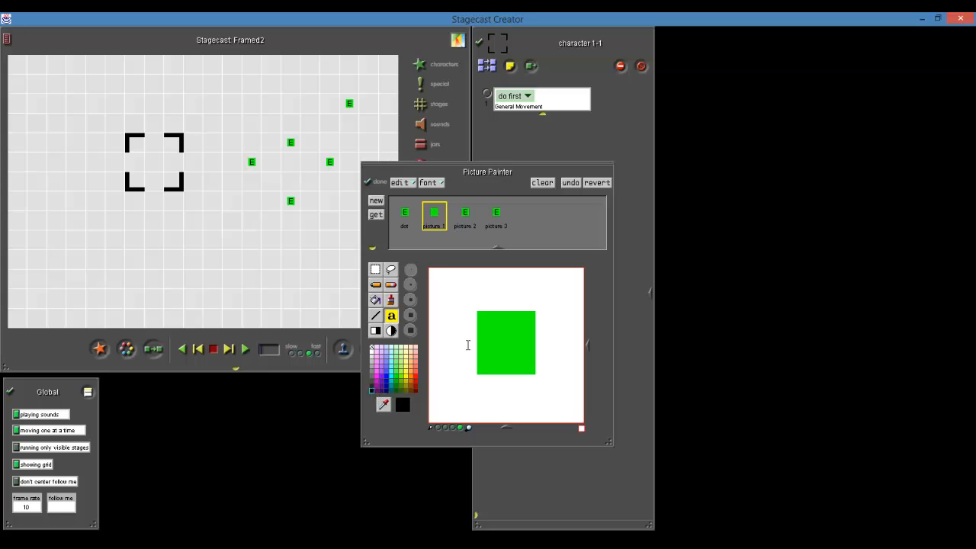
{"action": "left_click", "coordinate": [494, 341]}
{"action": "type", "text": "I"}
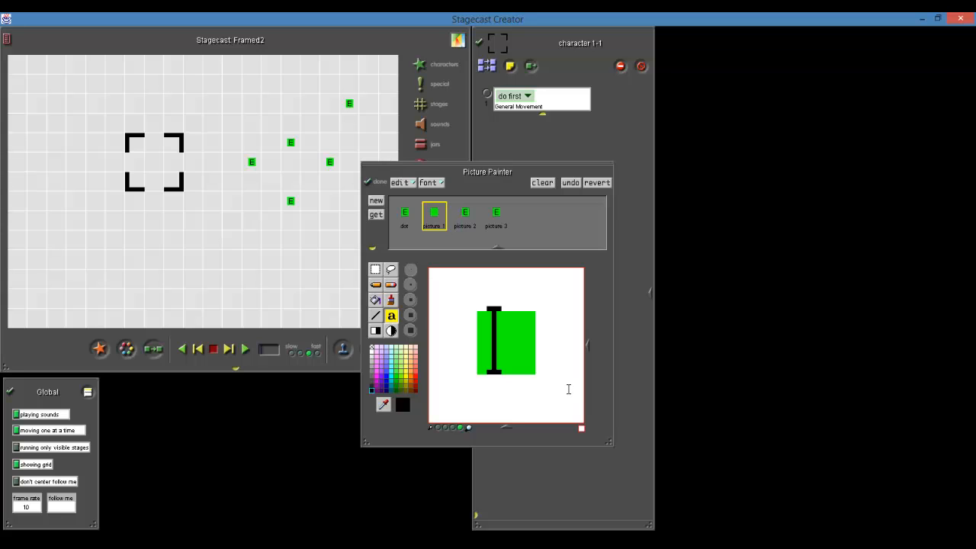
{"action": "left_click", "coordinate": [554, 313]}
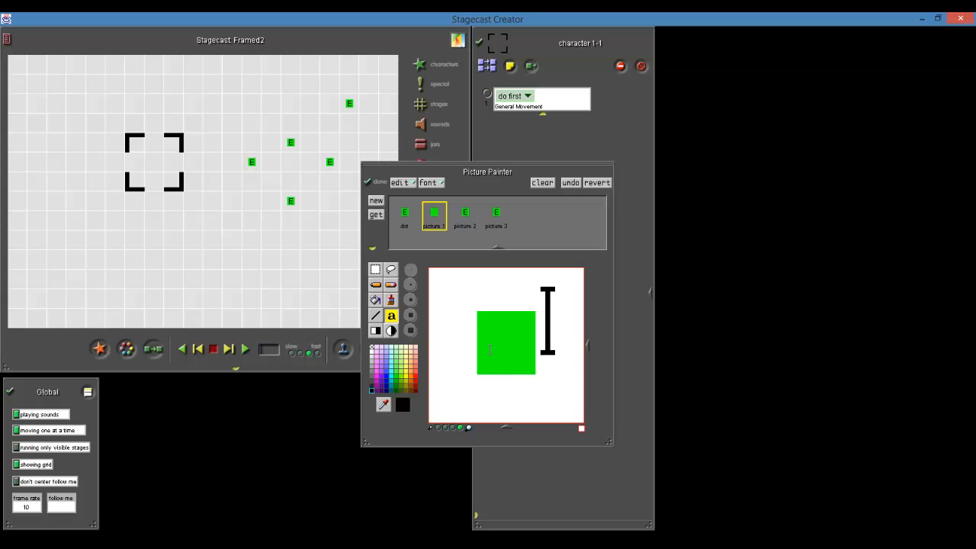
{"action": "left_click", "coordinate": [490, 348]}
{"action": "type", "text": "S"}
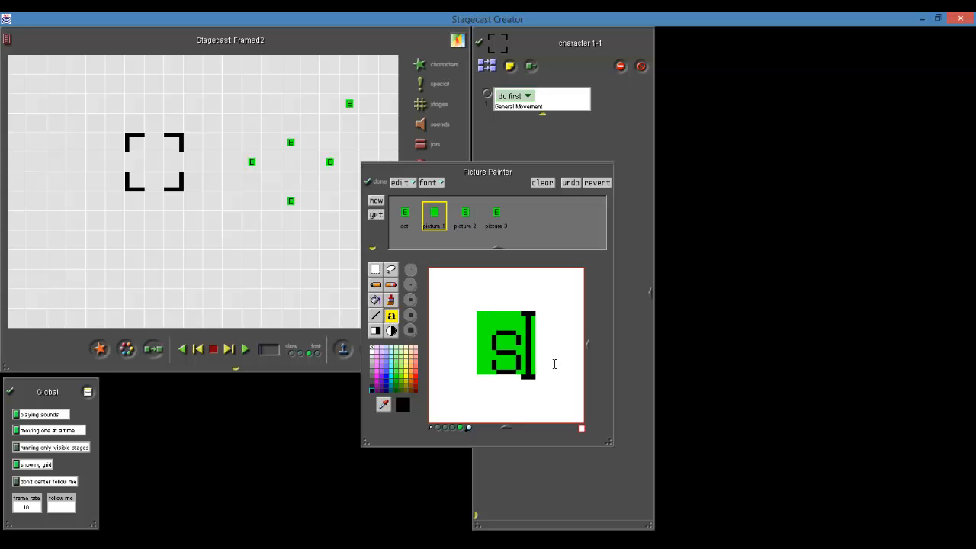
{"action": "key", "text": "BackSpace"}
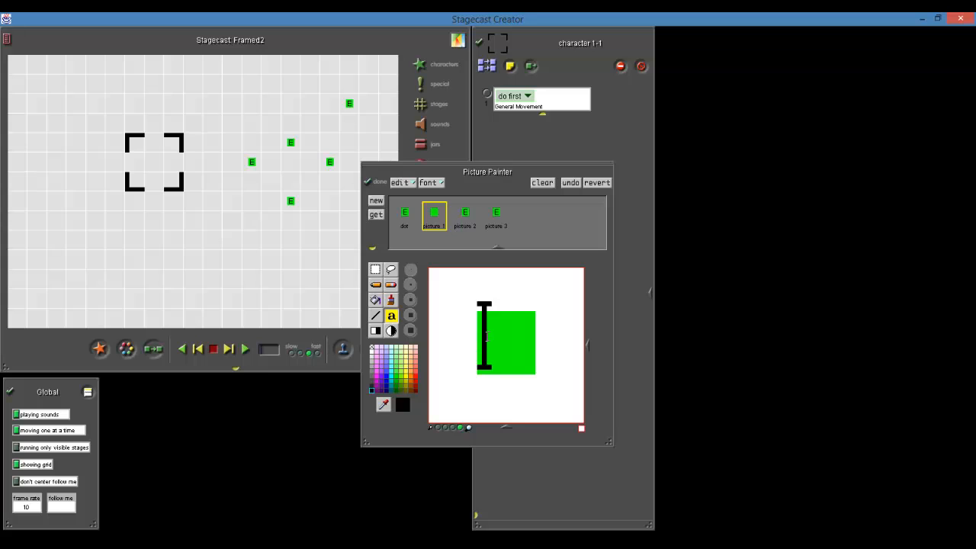
{"action": "type", "text": "S"}
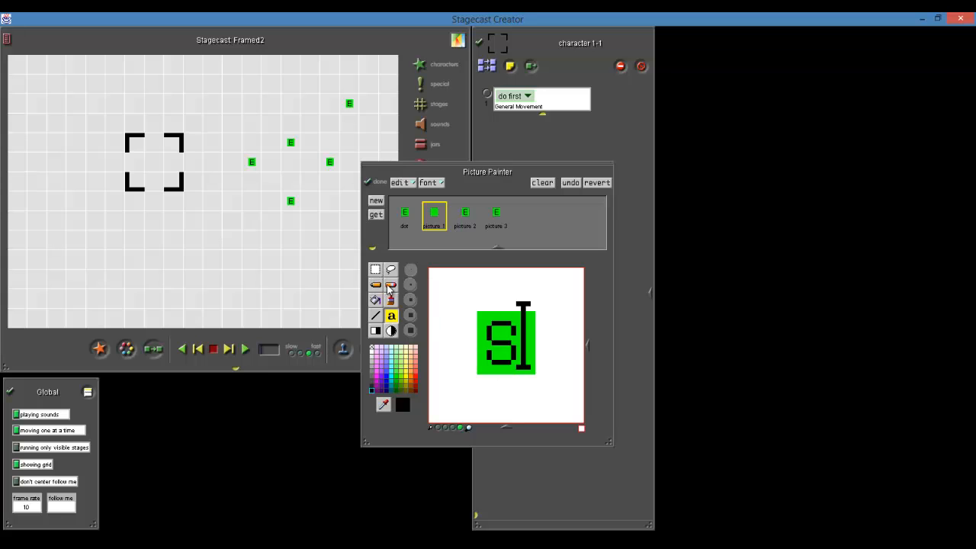
Move the letter S in picture 1 slightly to the right and fill the white gap beside it with the square's green
{"action": "left_click", "coordinate": [383, 404]}
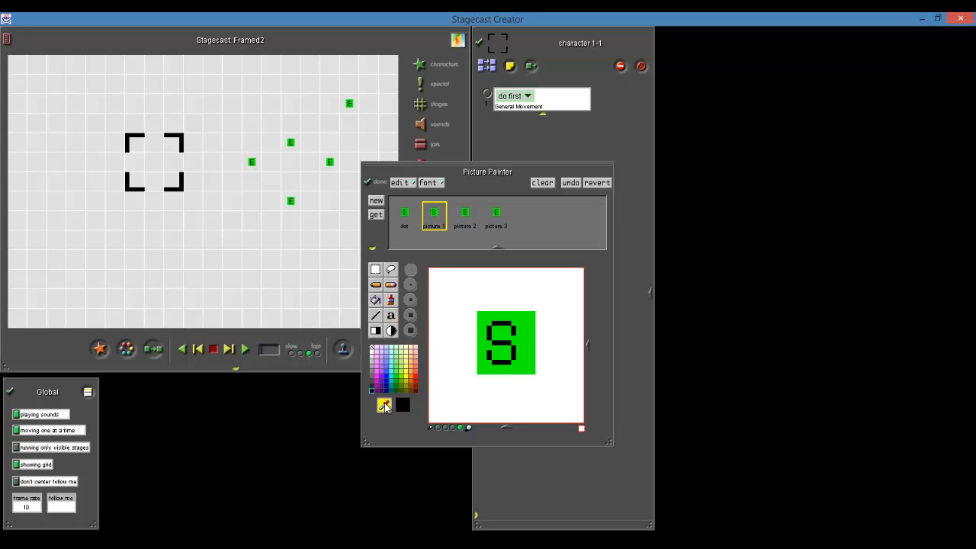
{"action": "left_click", "coordinate": [486, 345]}
{"action": "left_click", "coordinate": [376, 284]}
{"action": "left_click", "coordinate": [375, 269]}
{"action": "left_click_drag", "start_coordinate": [489, 326], "coordinate": [515, 353]}
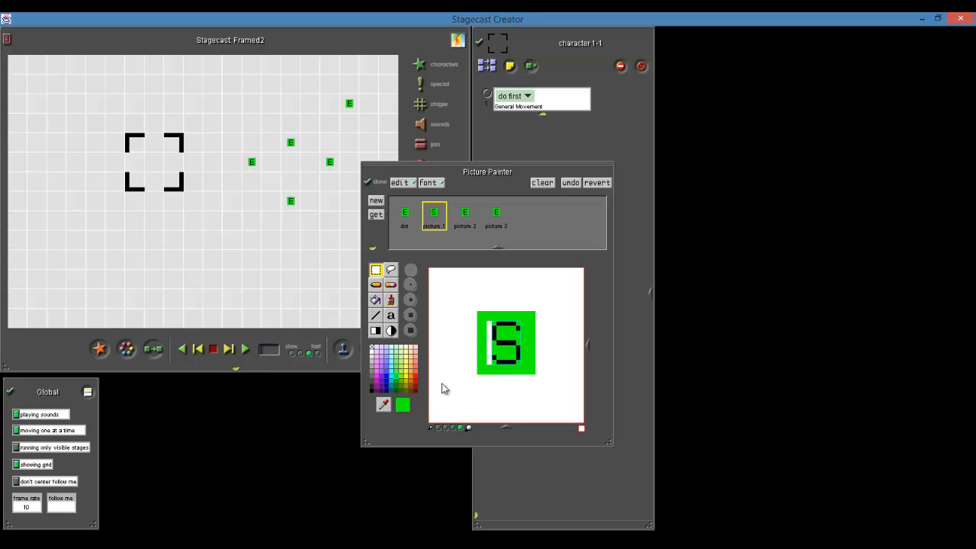
{"action": "left_click", "coordinate": [376, 301]}
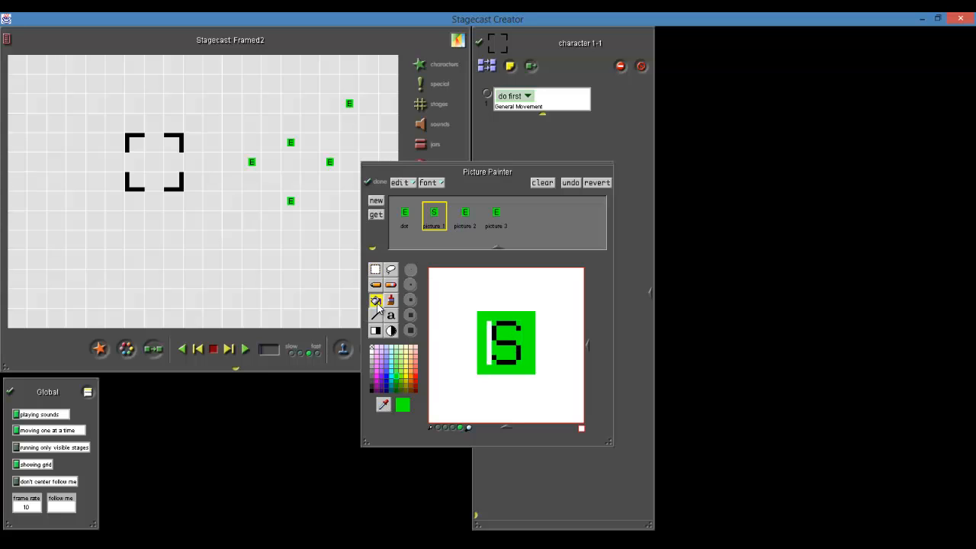
{"action": "left_click", "coordinate": [490, 348]}
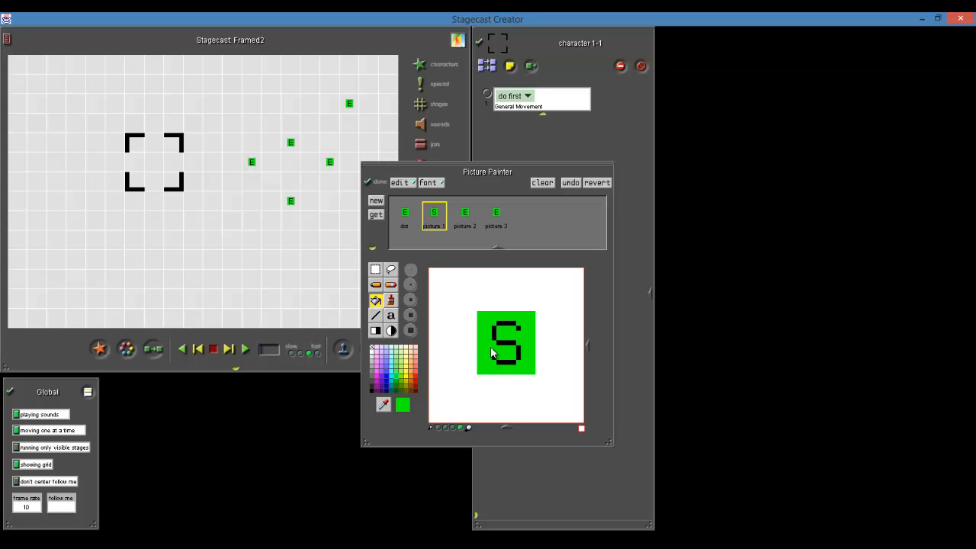
Fill the letter E in picture 2 and picture 3 with green to leave plain green squares
{"action": "left_click", "coordinate": [466, 217]}
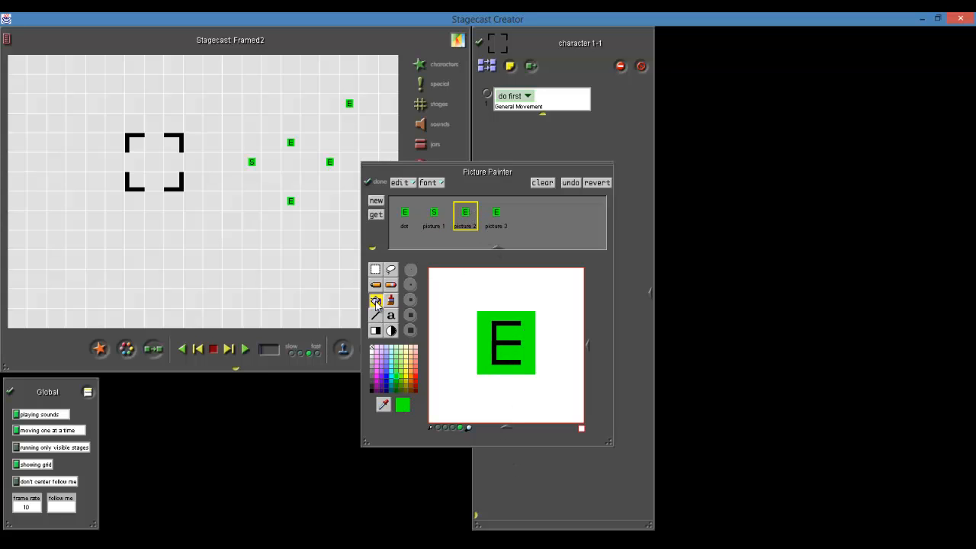
{"action": "left_click", "coordinate": [495, 340]}
{"action": "left_click", "coordinate": [500, 219]}
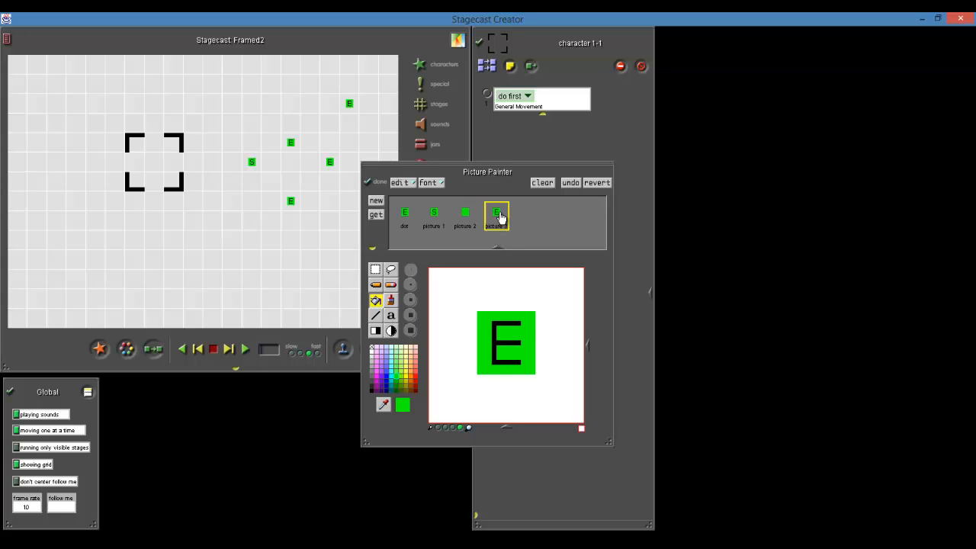
{"action": "left_click", "coordinate": [501, 343]}
Recolour the square in picture 2 blue with the fill tool and close the Picture Painter
{"action": "left_click", "coordinate": [466, 216]}
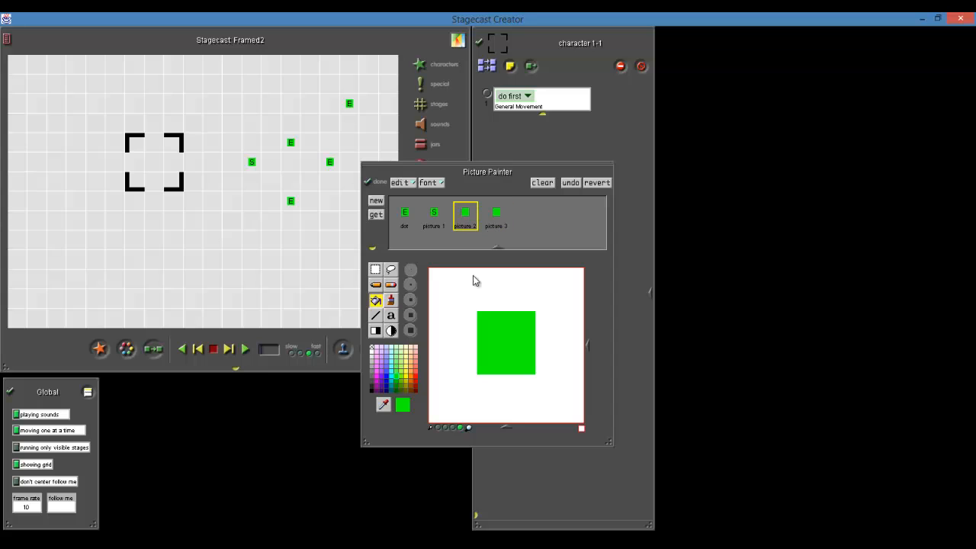
{"action": "left_click", "coordinate": [388, 367]}
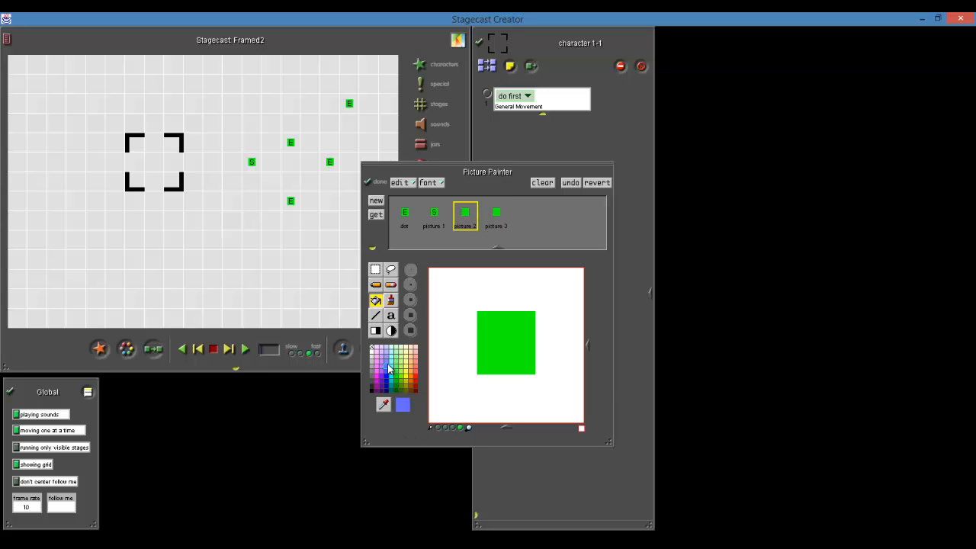
{"action": "left_click", "coordinate": [512, 340]}
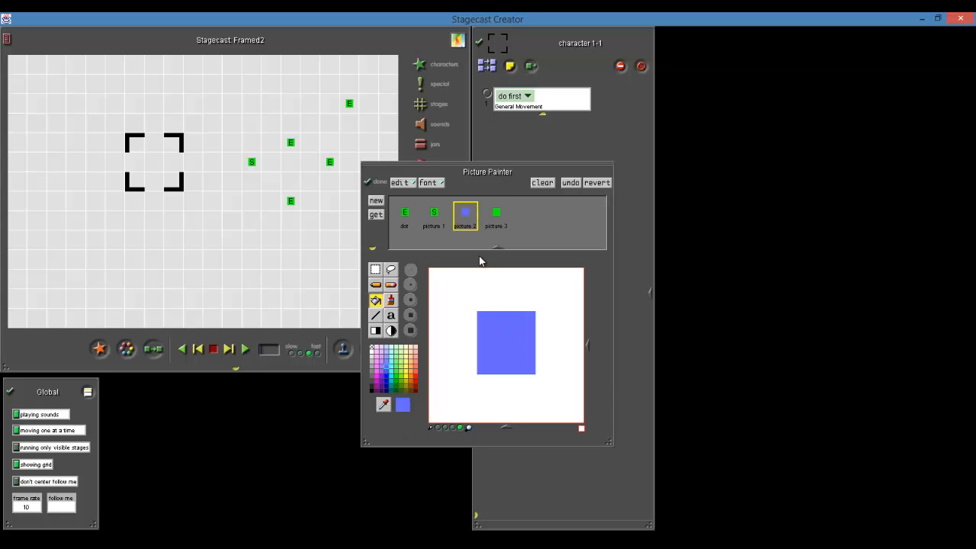
{"action": "left_click", "coordinate": [375, 216]}
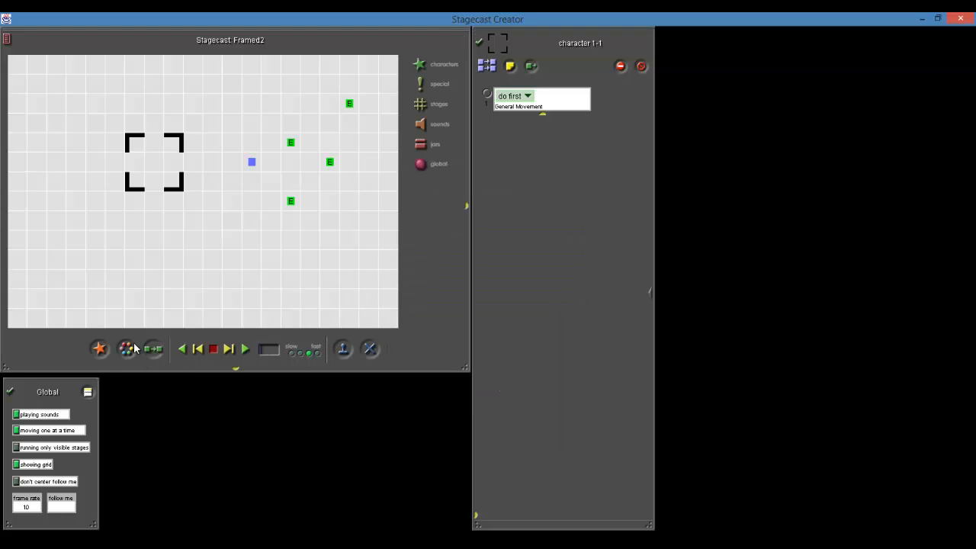
Reopen the dot's pictures and recolour the square in picture 3 light red with the fill tool
{"action": "double_click", "coordinate": [251, 162]}
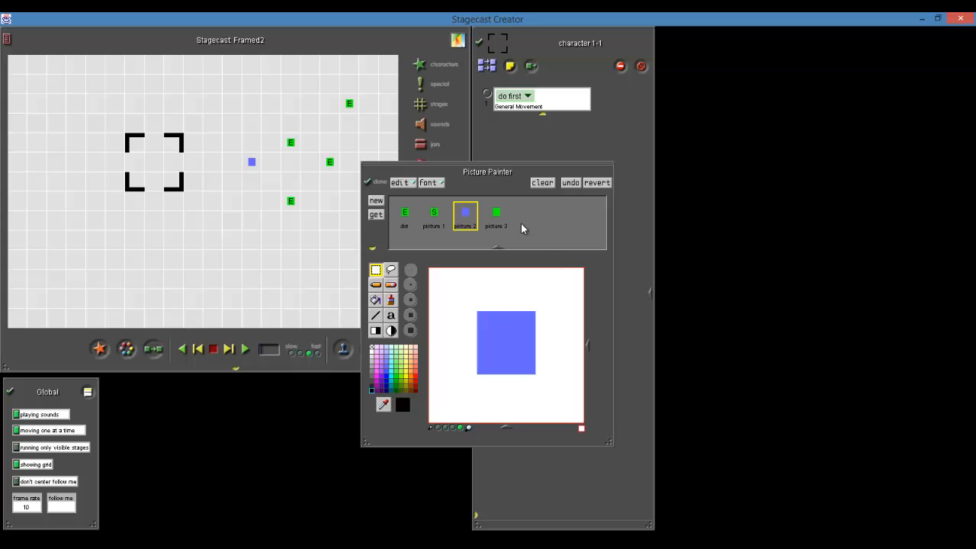
{"action": "left_click", "coordinate": [497, 215]}
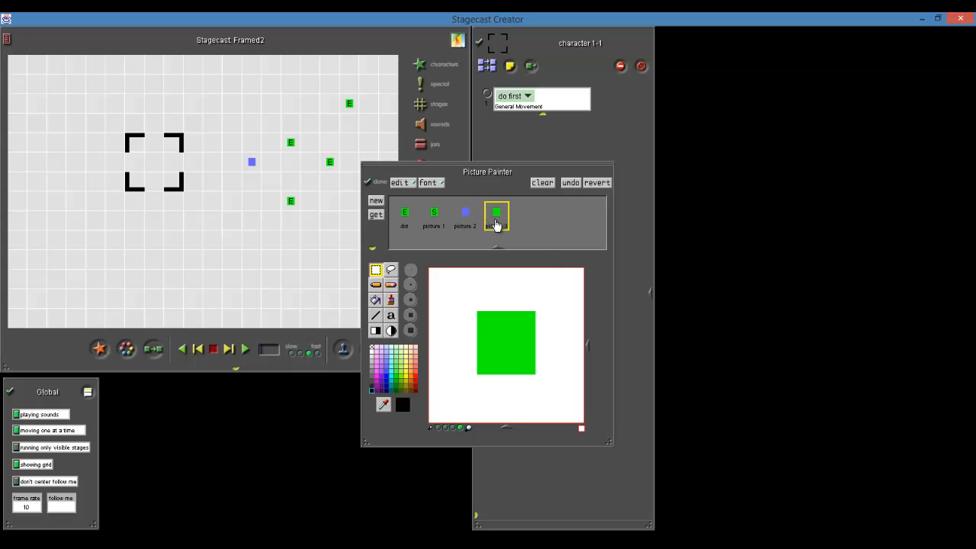
{"action": "left_click", "coordinate": [415, 373]}
{"action": "left_click", "coordinate": [376, 300]}
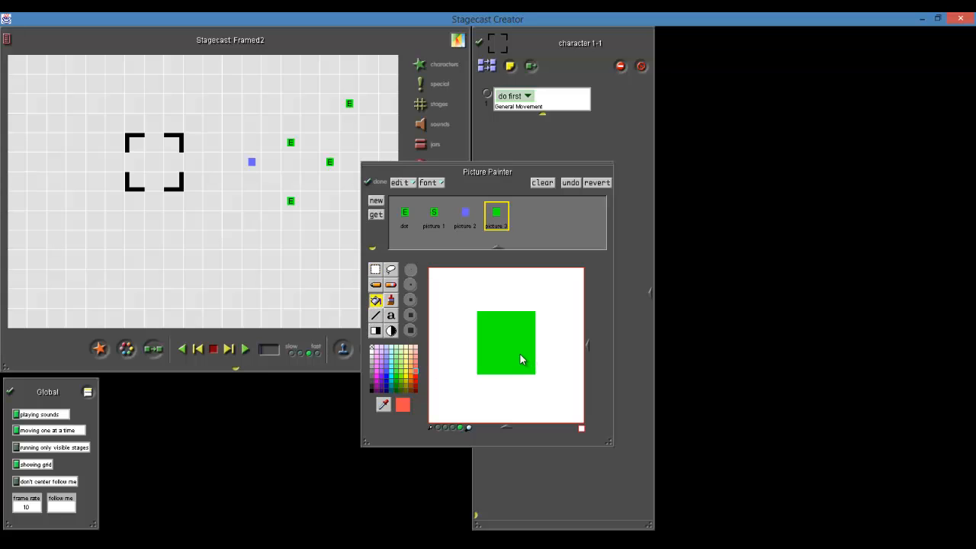
{"action": "left_click", "coordinate": [520, 353]}
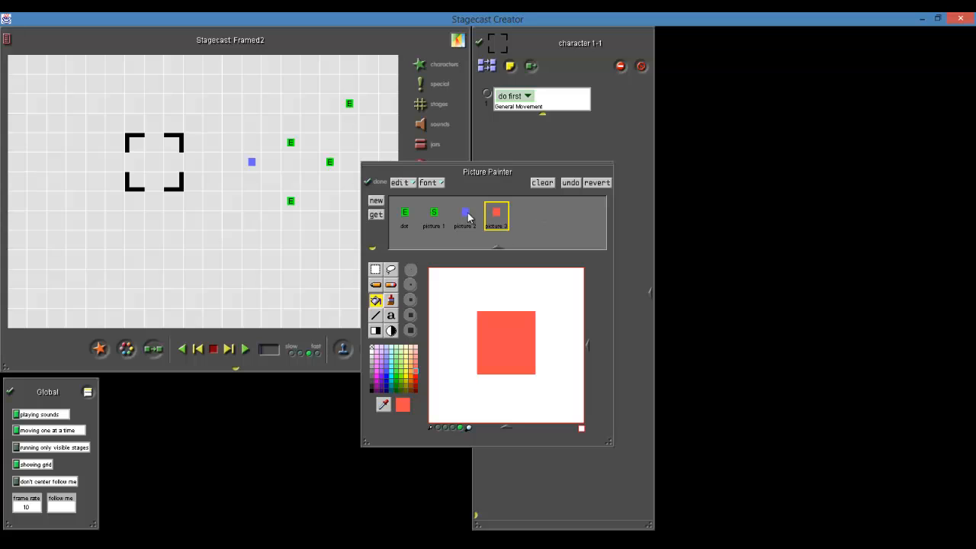
Rename the S picture Start and the E picture End
{"action": "left_click", "coordinate": [437, 227]}
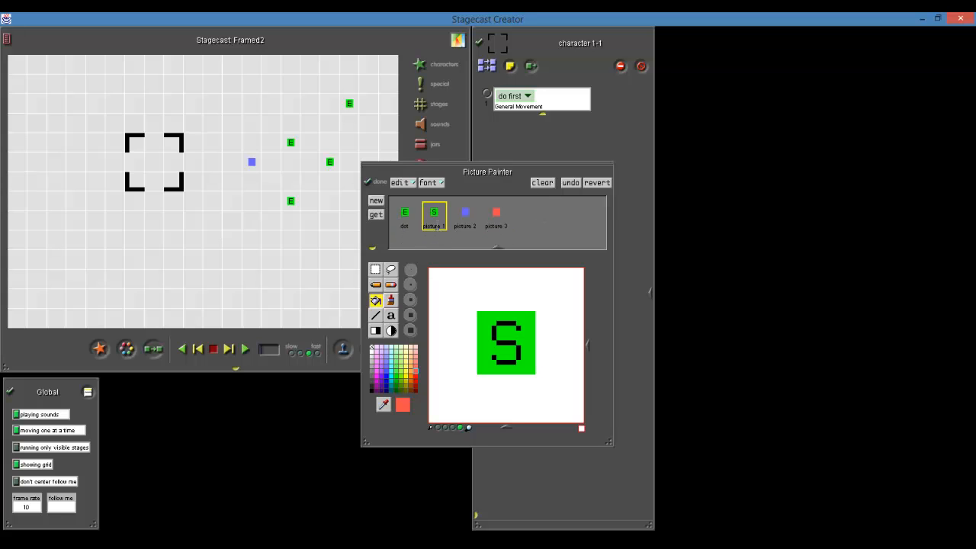
{"action": "left_click", "coordinate": [437, 226]}
{"action": "type", "text": "Start"}
{"action": "left_click", "coordinate": [404, 218]}
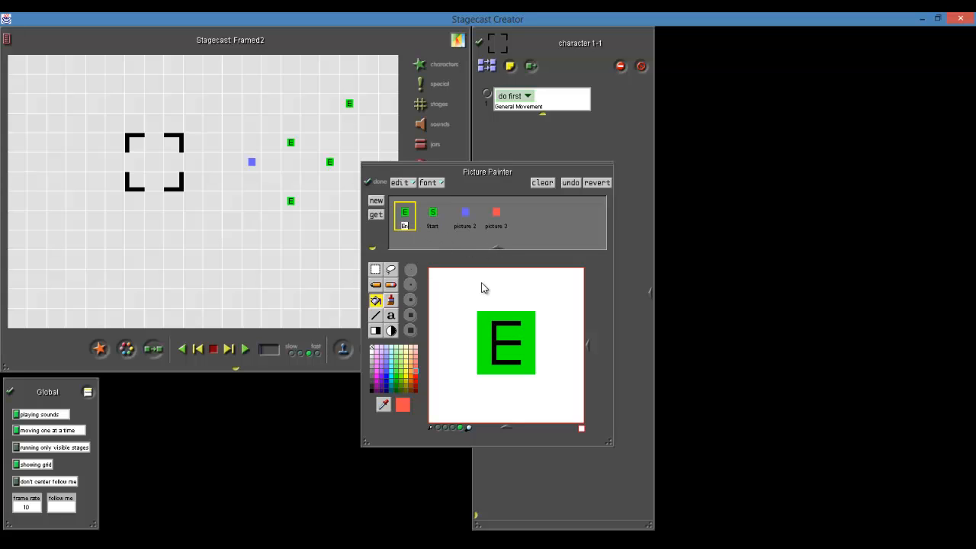
{"action": "type", "text": "End"}
Rename the blue picture Hard and the red picture Easy, and finish editing the pictures
{"action": "left_click", "coordinate": [466, 225]}
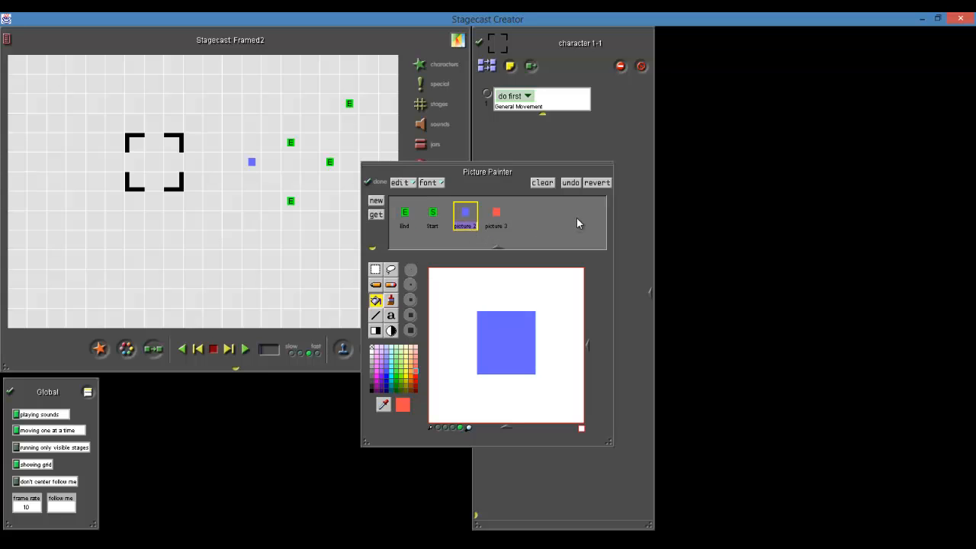
{"action": "type", "text": "Hard"}
{"action": "left_click", "coordinate": [496, 216]}
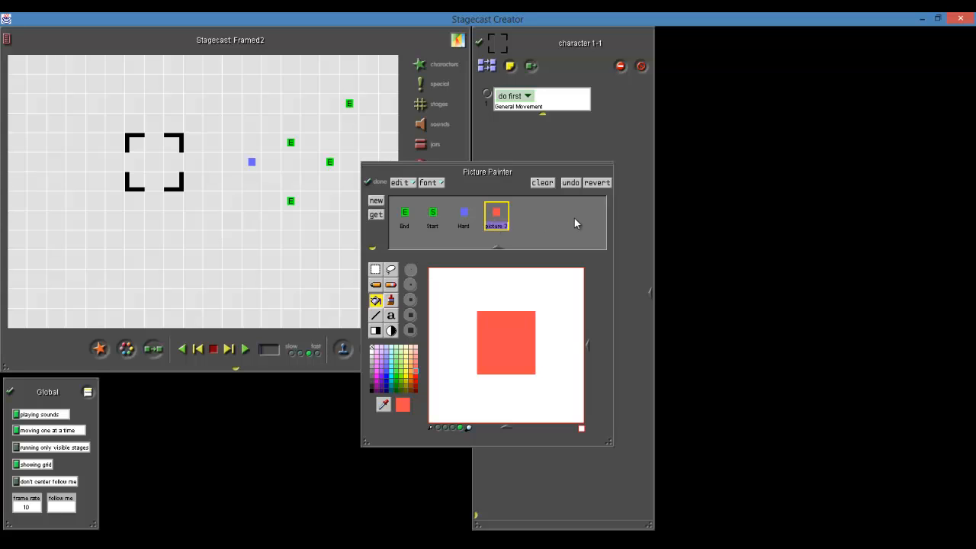
{"action": "type", "text": "Easy"}
{"action": "left_click", "coordinate": [542, 218]}
{"action": "left_click", "coordinate": [370, 183]}
Give the blue square the Start appearance, placing it near the stage's left side and the upper middle E square closer to the lower-right corner
{"action": "left_click_drag", "start_coordinate": [244, 156], "coordinate": [257, 112]}
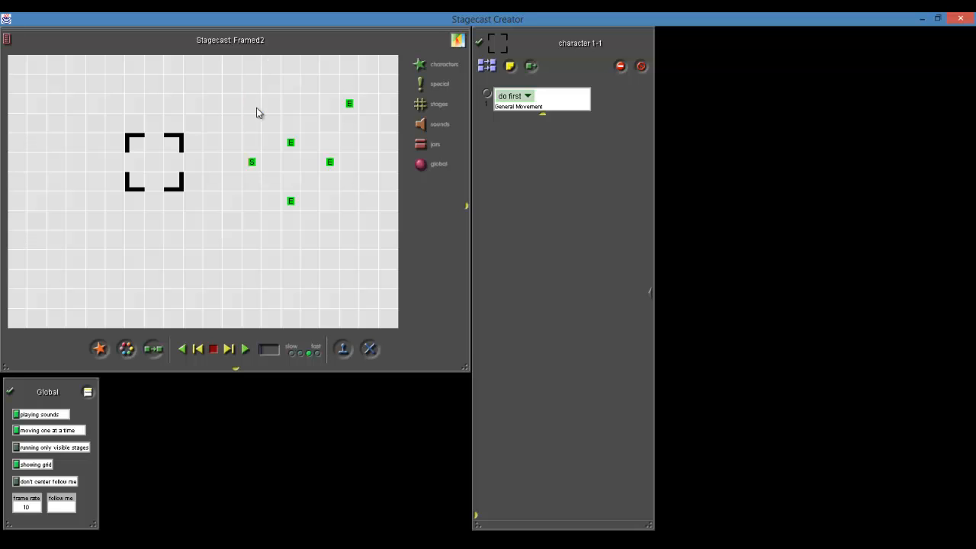
{"action": "left_click_drag", "start_coordinate": [251, 166], "coordinate": [75, 145]}
{"action": "left_click_drag", "start_coordinate": [290, 149], "coordinate": [328, 241]}
Switch the three other E squares on the stage to the Hard appearance
{"action": "left_click", "coordinate": [291, 204]}
{"action": "left_click", "coordinate": [302, 257]}
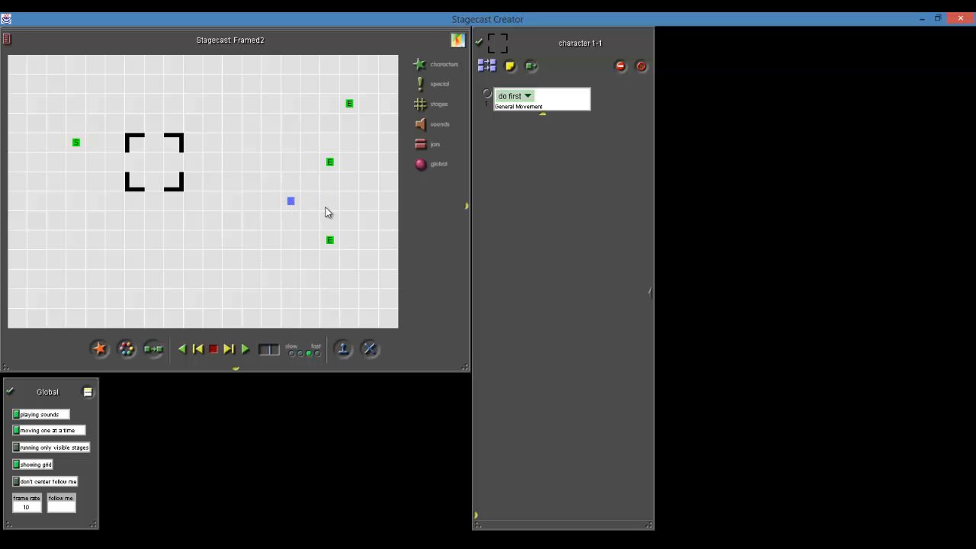
{"action": "left_click", "coordinate": [329, 164]}
{"action": "left_click", "coordinate": [340, 221]}
{"action": "left_click", "coordinate": [348, 102]}
{"action": "left_click", "coordinate": [358, 156]}
Place the S square and the frame around it in the stage's upper-left corner, and move the E square near the lower-right corner
{"action": "left_click", "coordinate": [67, 135]}
{"action": "left_click_drag", "start_coordinate": [180, 181], "coordinate": [64, 105]}
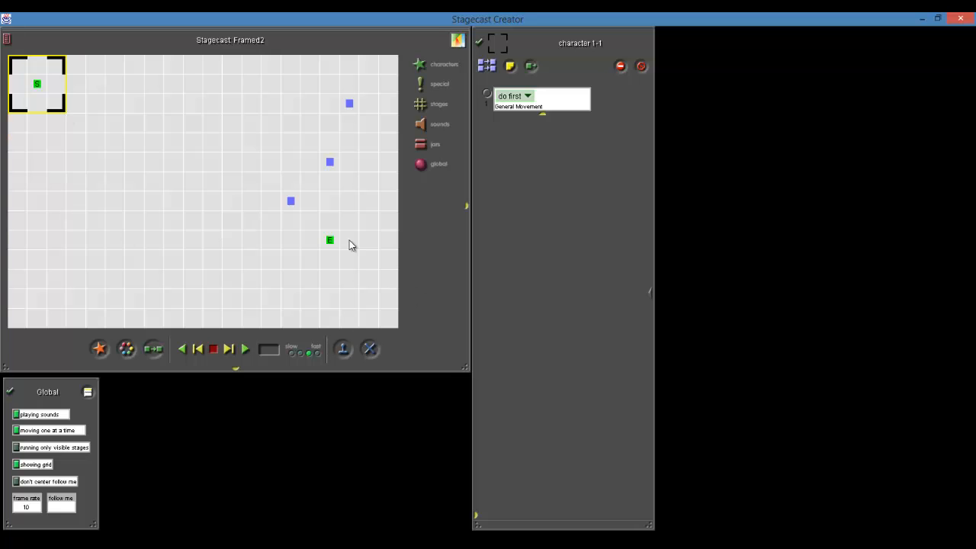
{"action": "left_click_drag", "start_coordinate": [330, 240], "coordinate": [366, 297]}
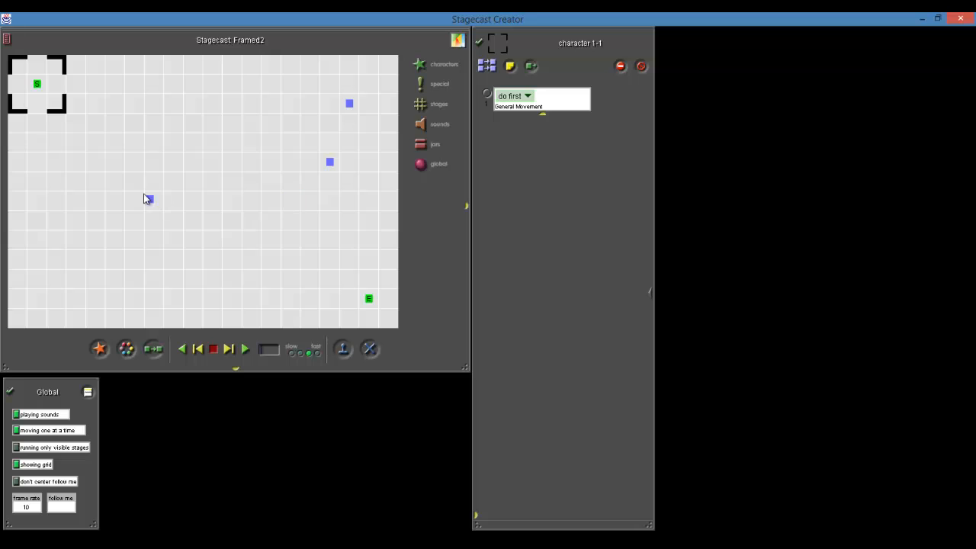
Spread the blue Hard squares over the middle of the stage between the S and E squares
{"action": "left_click_drag", "start_coordinate": [337, 169], "coordinate": [197, 128]}
{"action": "left_click", "coordinate": [352, 108]}
{"action": "left_click_drag", "start_coordinate": [353, 109], "coordinate": [255, 227]}
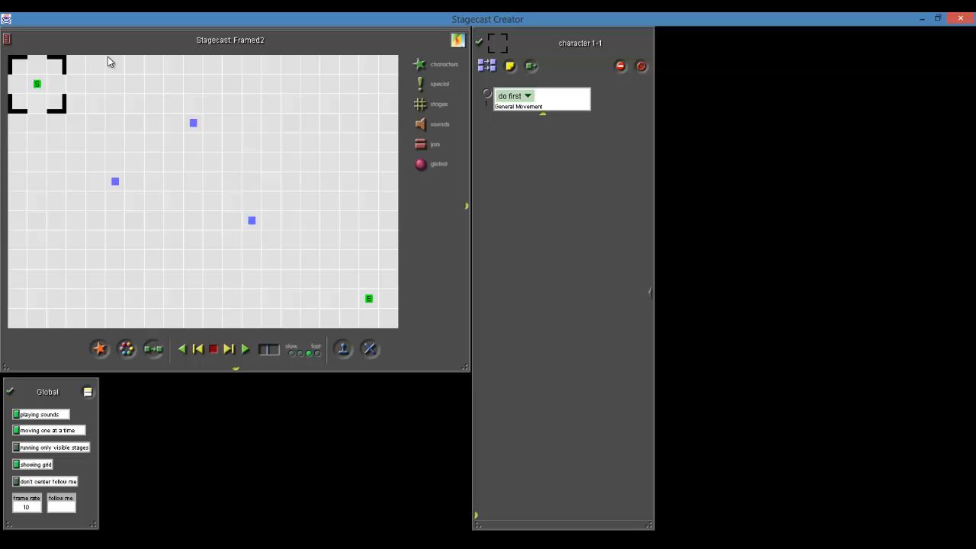
Move the frame over the E square, across the stage, and back around the S square
{"action": "left_click_drag", "start_coordinate": [42, 113], "coordinate": [379, 309]}
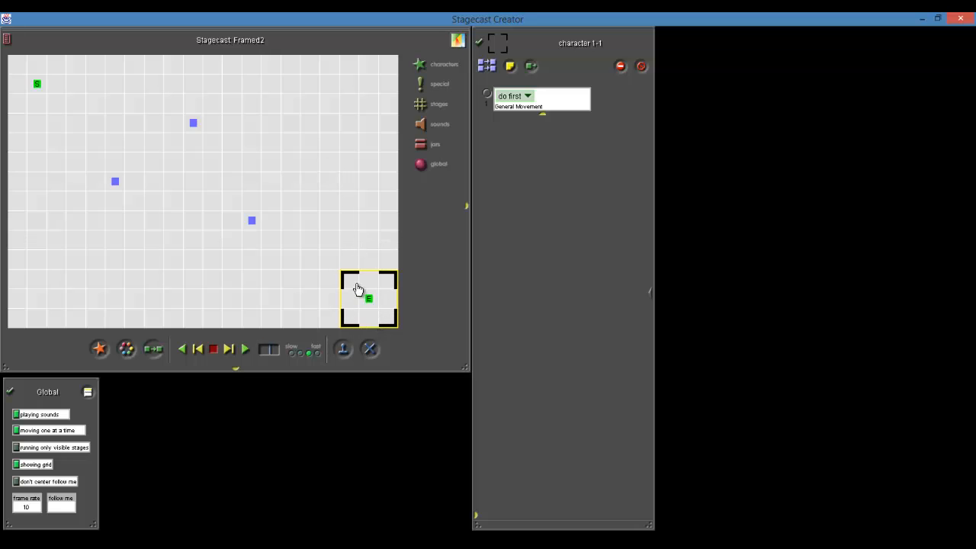
{"action": "left_click_drag", "start_coordinate": [356, 288], "coordinate": [259, 152]}
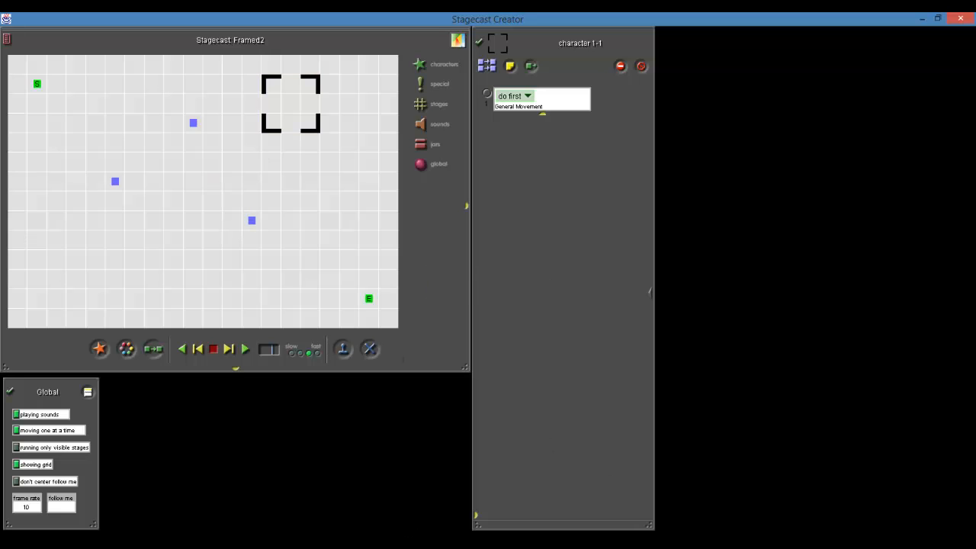
{"action": "left_click", "coordinate": [512, 486]}
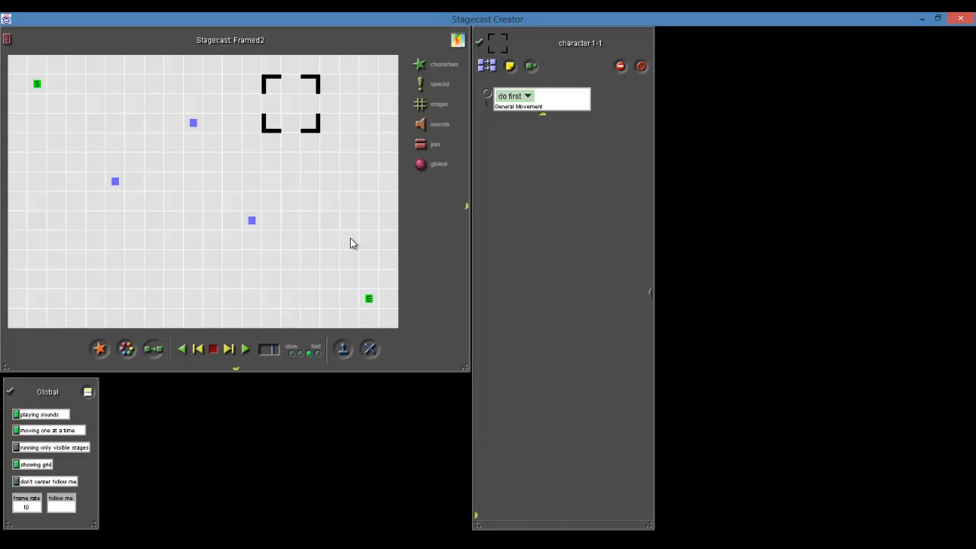
{"action": "left_click_drag", "start_coordinate": [295, 126], "coordinate": [52, 103]}
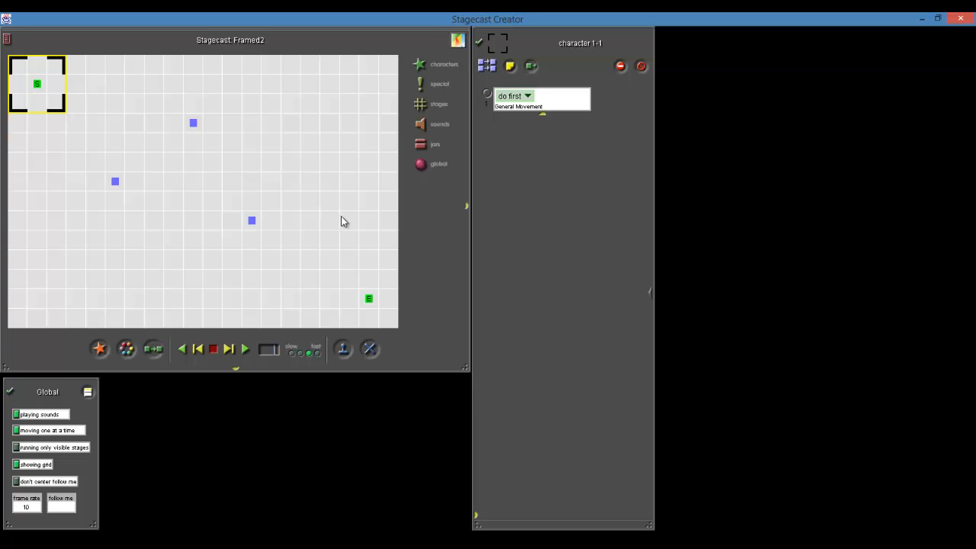
Switch the leftmost blue square to the Easy appearance and back to Hard
{"action": "left_click", "coordinate": [115, 181]}
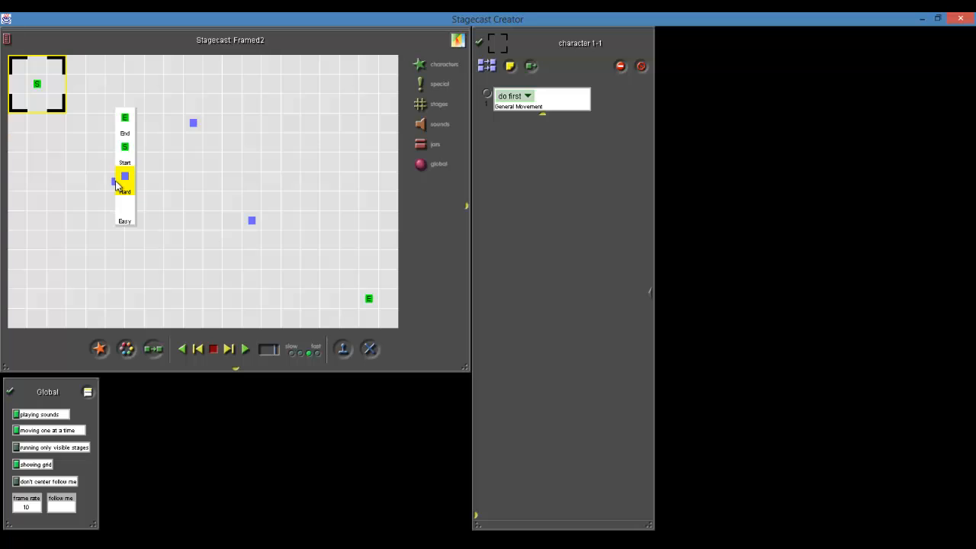
{"action": "left_click", "coordinate": [120, 214]}
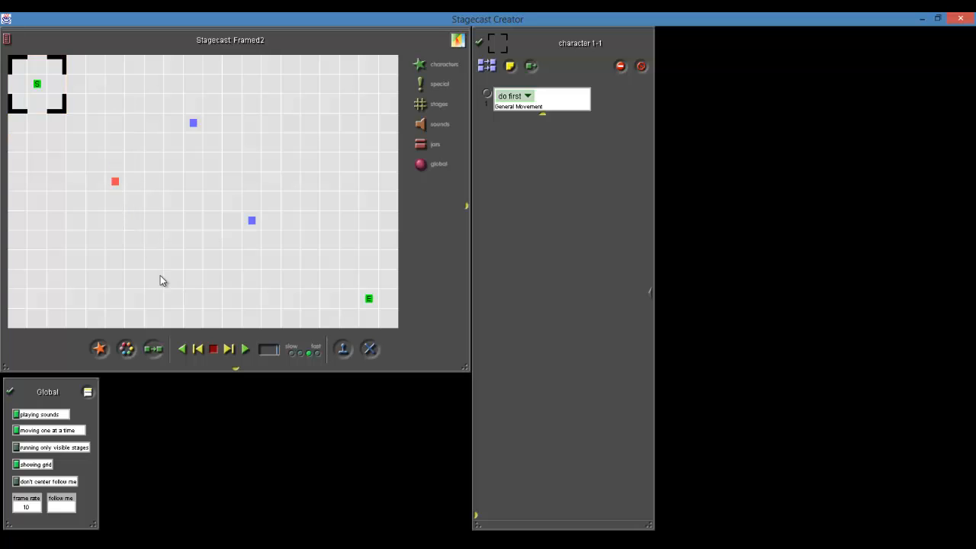
{"action": "left_click", "coordinate": [115, 182]}
{"action": "left_click", "coordinate": [125, 154]}
Hide the stage grid and place many copies of the blue Hard square on the stage
{"action": "left_click", "coordinate": [16, 465]}
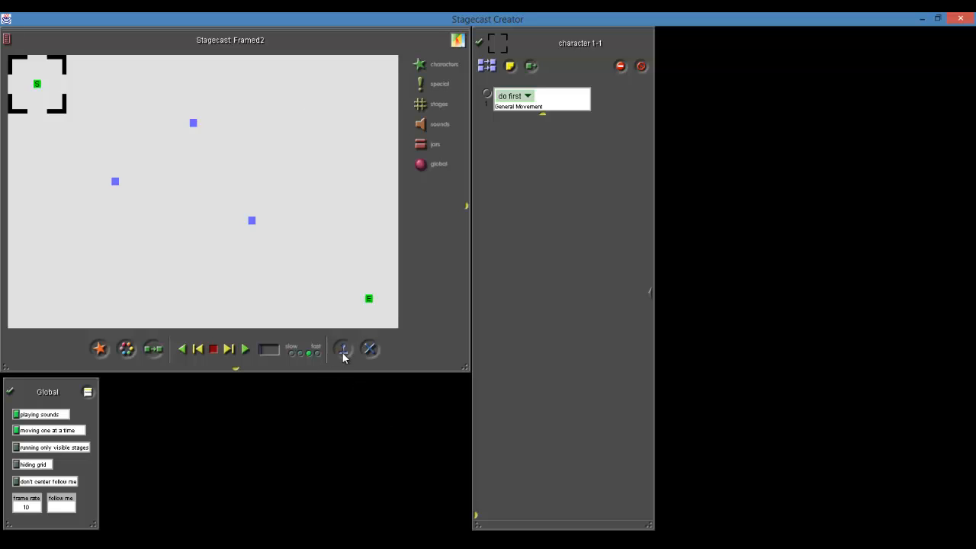
{"action": "mouse_move", "coordinate": [193, 123]}
{"action": "left_mouse_down"}
{"action": "mouse_move", "coordinate": [148, 96]}
{"action": "mouse_move", "coordinate": [275, 140]}
{"action": "mouse_move", "coordinate": [180, 235]}
{"action": "left_mouse_up"}
{"action": "left_click_drag", "start_coordinate": [135, 85], "coordinate": [38, 184]}
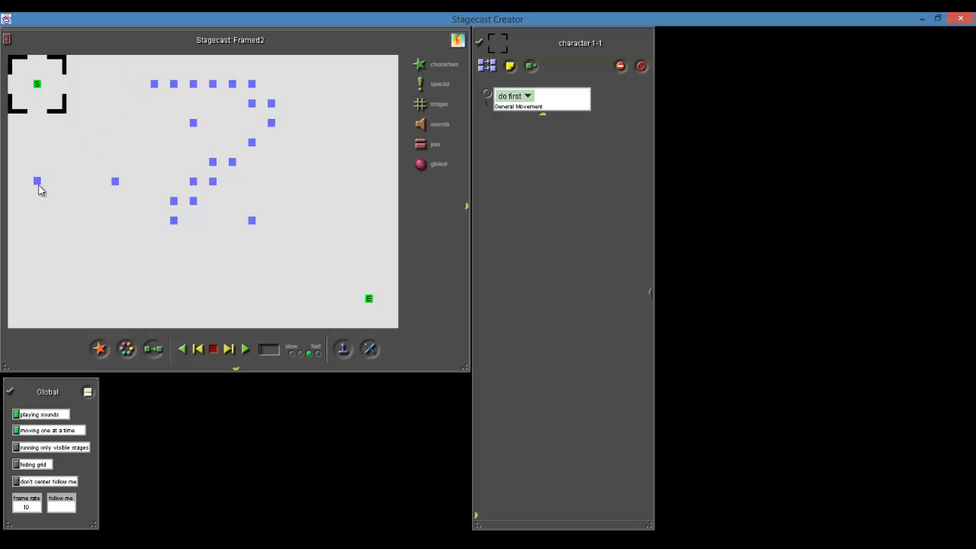
Spread the clustered blue squares from the middle of the stage towards its lower, right and left areas
{"action": "left_click_drag", "start_coordinate": [193, 201], "coordinate": [251, 298]}
{"action": "left_click_drag", "start_coordinate": [174, 221], "coordinate": [115, 259]}
{"action": "left_click_drag", "start_coordinate": [174, 203], "coordinate": [177, 257]}
{"action": "left_click_drag", "start_coordinate": [193, 183], "coordinate": [319, 195]}
{"action": "left_click_drag", "start_coordinate": [252, 143], "coordinate": [118, 141]}
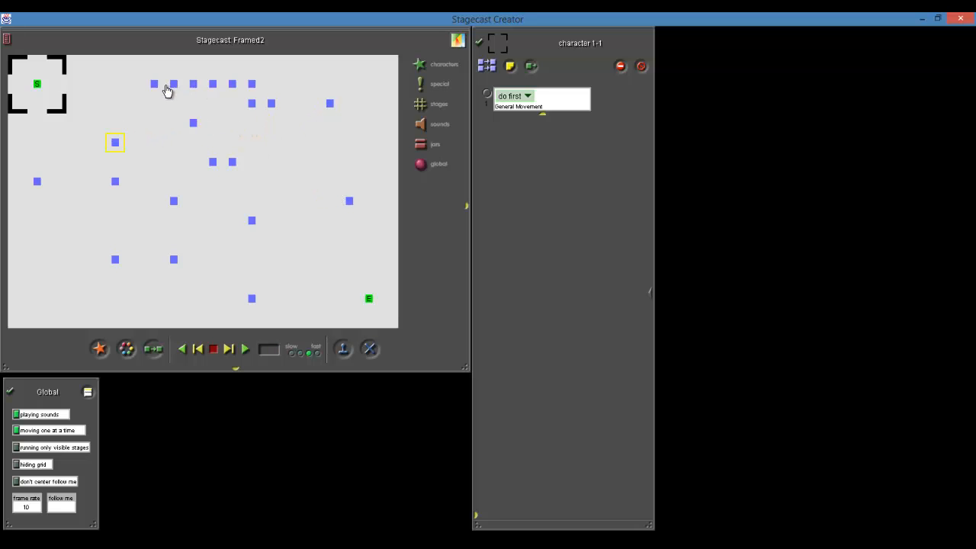
Distribute the blue squares crowded near the stage's upper edge and delete the surplus ones there
{"action": "left_click_drag", "start_coordinate": [169, 86], "coordinate": [95, 67]}
{"action": "left_click_drag", "start_coordinate": [214, 86], "coordinate": [309, 161]}
{"action": "left_click_drag", "start_coordinate": [216, 163], "coordinate": [39, 299]}
{"action": "left_click_drag", "start_coordinate": [270, 104], "coordinate": [381, 144]}
{"action": "left_click_drag", "start_coordinate": [252, 85], "coordinate": [272, 81]}
{"action": "left_click", "coordinate": [251, 103]}
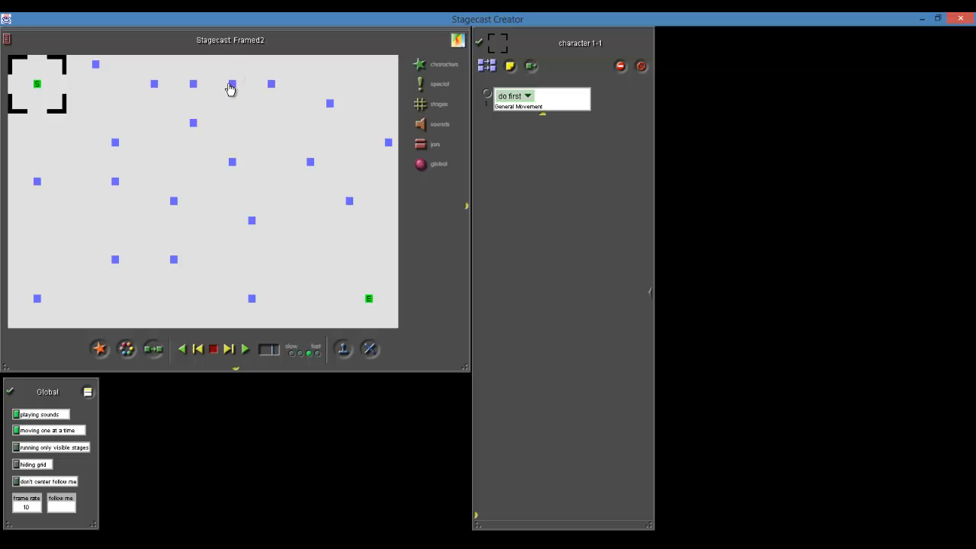
{"action": "left_click_drag", "start_coordinate": [193, 83], "coordinate": [269, 234]}
Keep the frame around the S square and run the simulation
{"action": "mouse_move", "coordinate": [62, 106]}
{"action": "left_mouse_down"}
{"action": "mouse_move", "coordinate": [81, 108]}
{"action": "mouse_move", "coordinate": [65, 109]}
{"action": "left_mouse_up"}
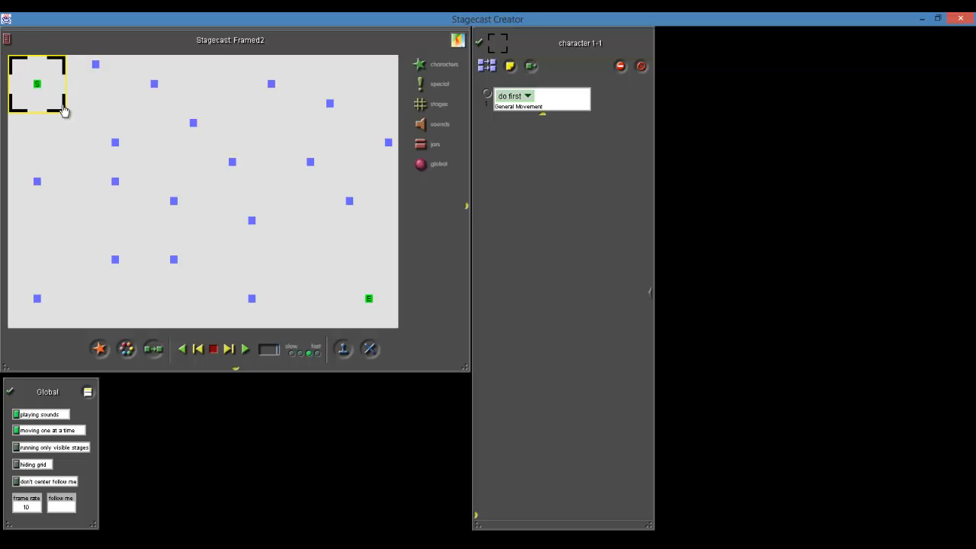
{"action": "left_click", "coordinate": [244, 349]}
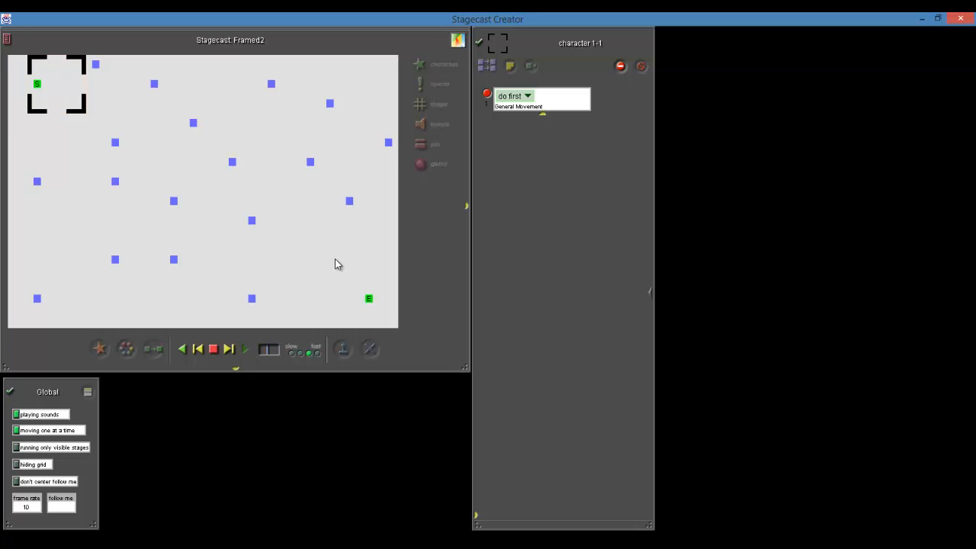
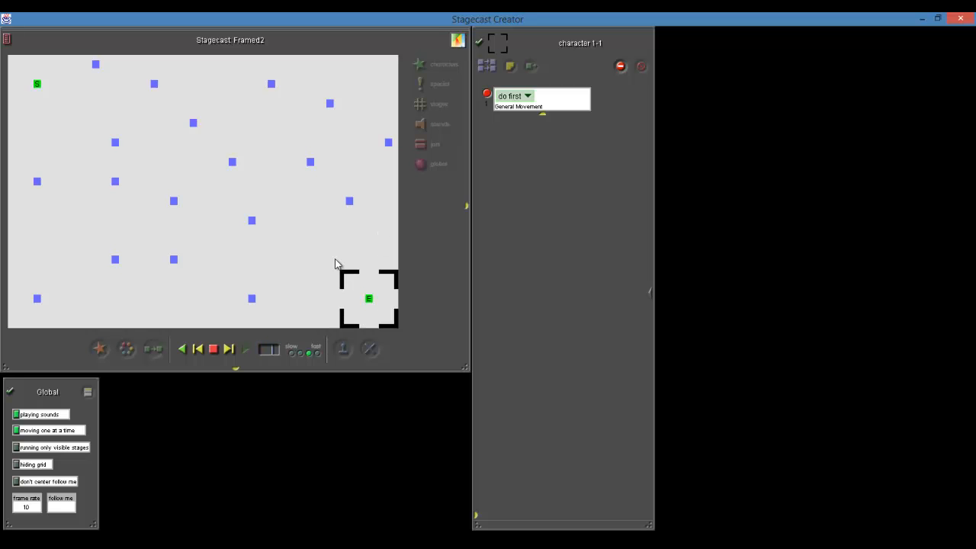
Stop the simulation and move the frame back around the S square
{"action": "left_click", "coordinate": [213, 348]}
{"action": "left_click_drag", "start_coordinate": [381, 322], "coordinate": [58, 112]}
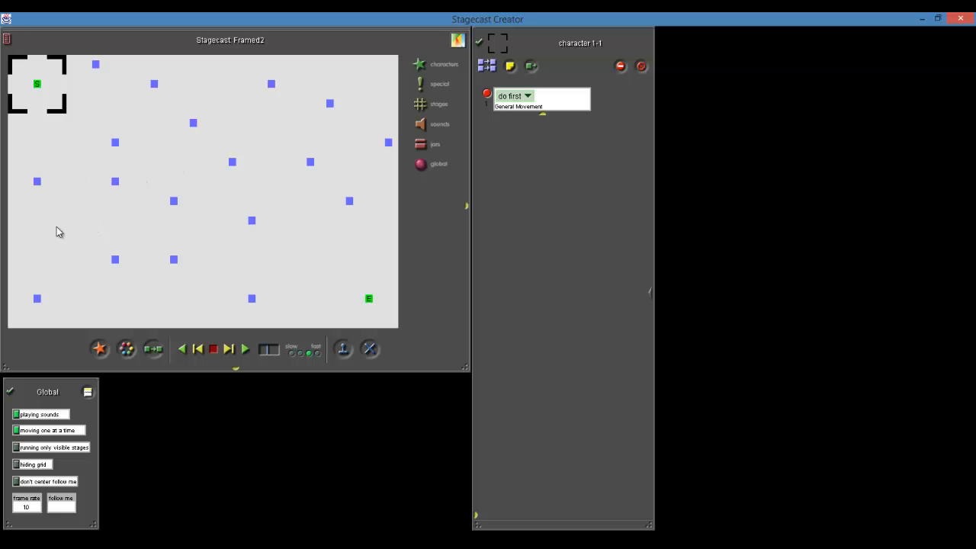
Show the stage grid and change three of the blue Hard squares to the Easy appearance
{"action": "left_click", "coordinate": [16, 467]}
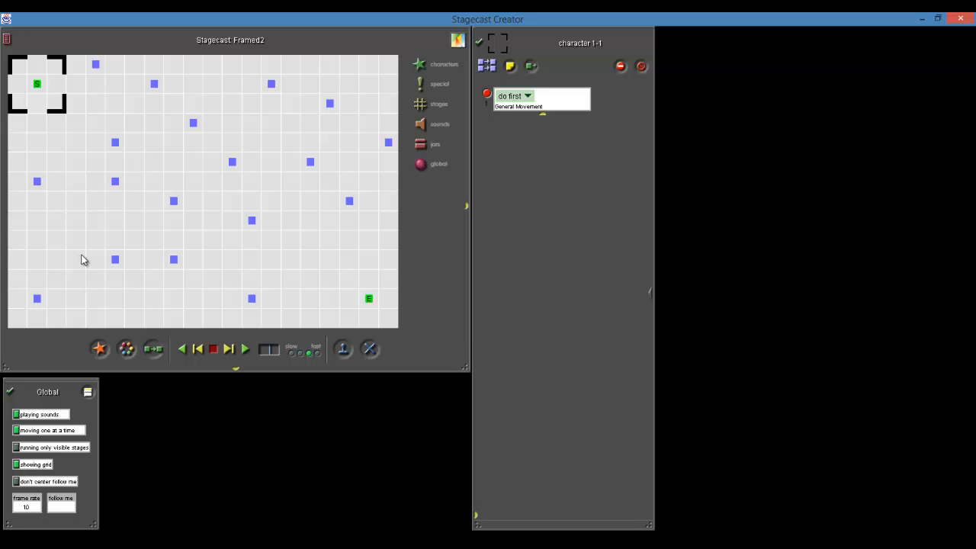
{"action": "left_click", "coordinate": [115, 183]}
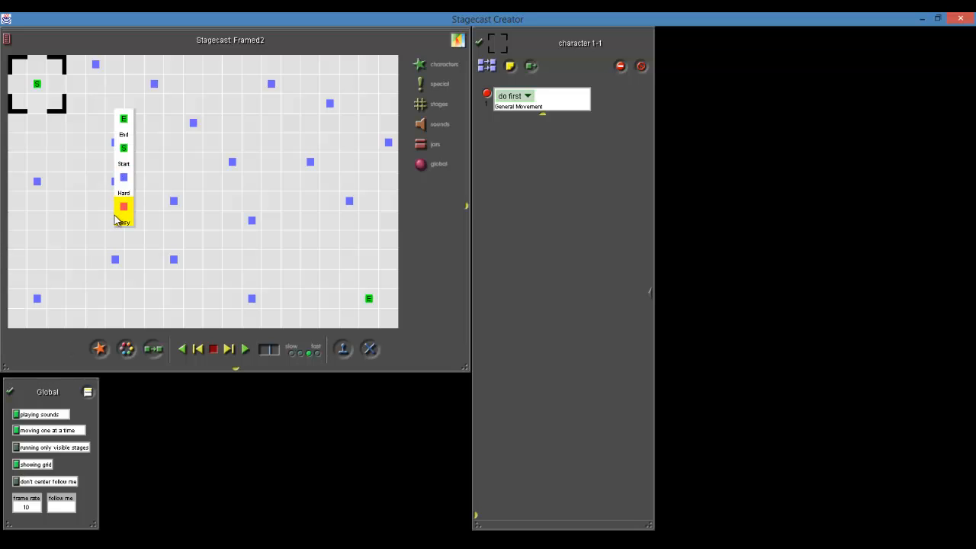
{"action": "left_click", "coordinate": [116, 218]}
{"action": "left_click", "coordinate": [193, 123]}
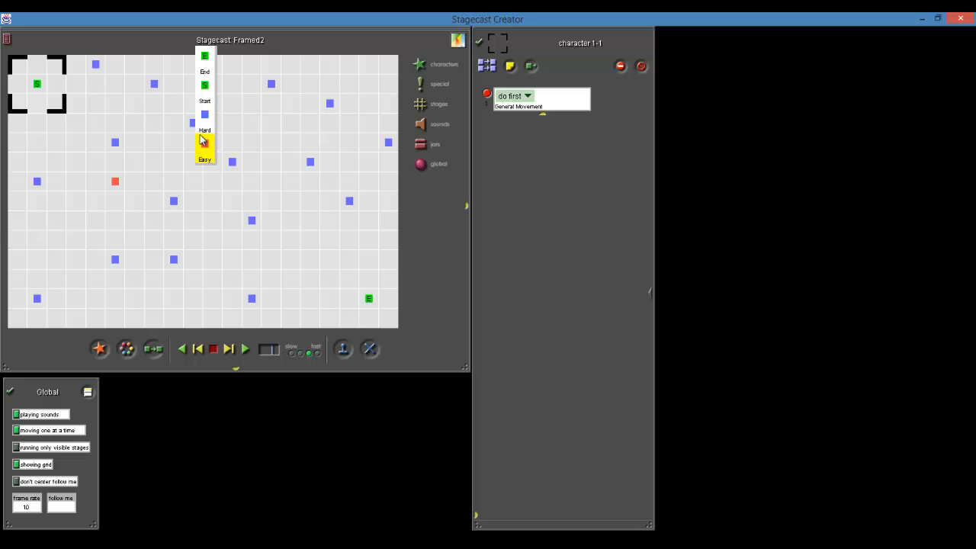
{"action": "left_click", "coordinate": [202, 141]}
{"action": "left_click", "coordinate": [348, 202]}
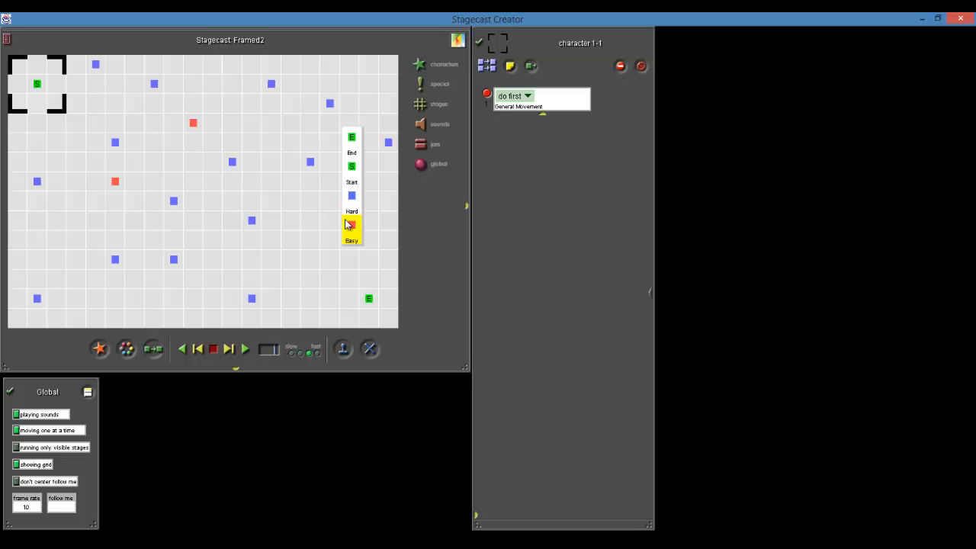
{"action": "left_click", "coordinate": [347, 224]}
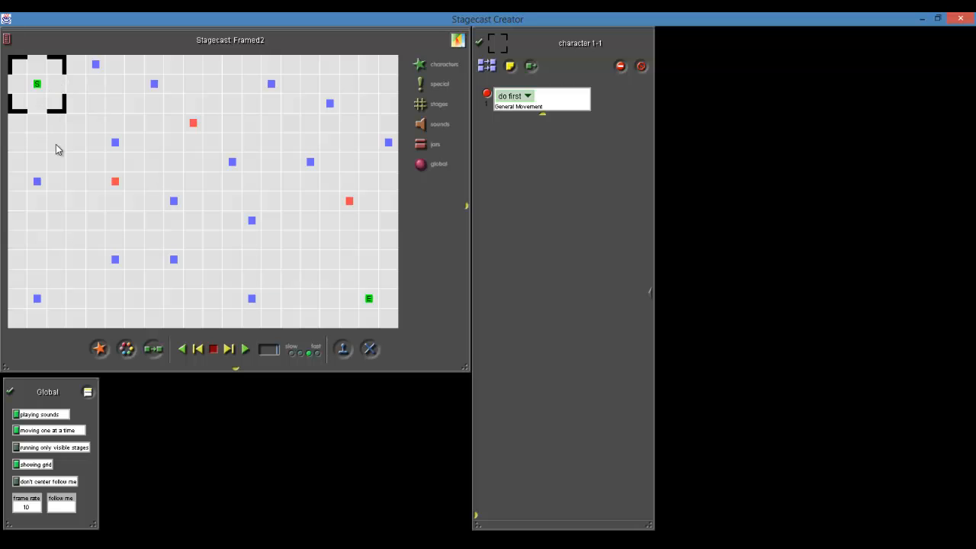
Move the frame one cell off the S square and back around it, and hide the grid
{"action": "left_click_drag", "start_coordinate": [27, 99], "coordinate": [55, 98]}
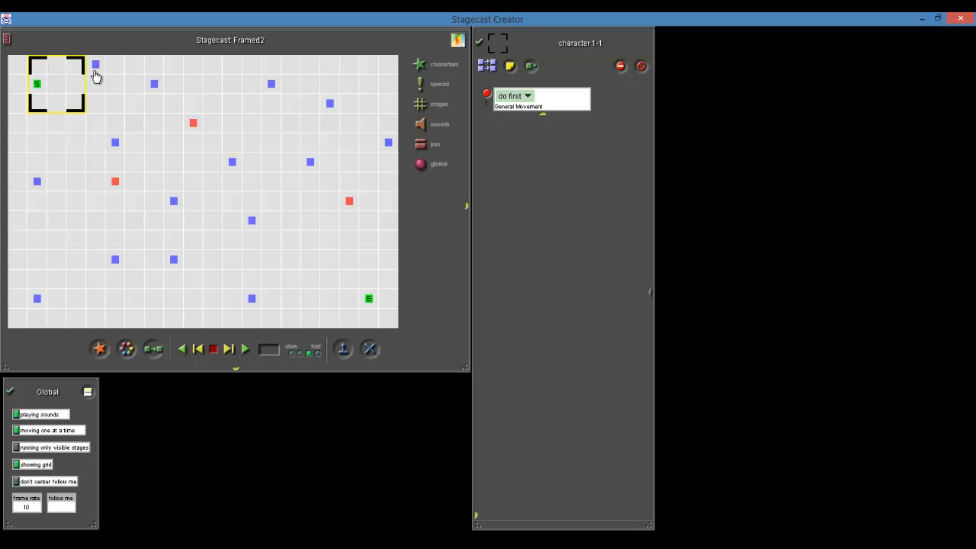
{"action": "left_click_drag", "start_coordinate": [70, 108], "coordinate": [46, 104]}
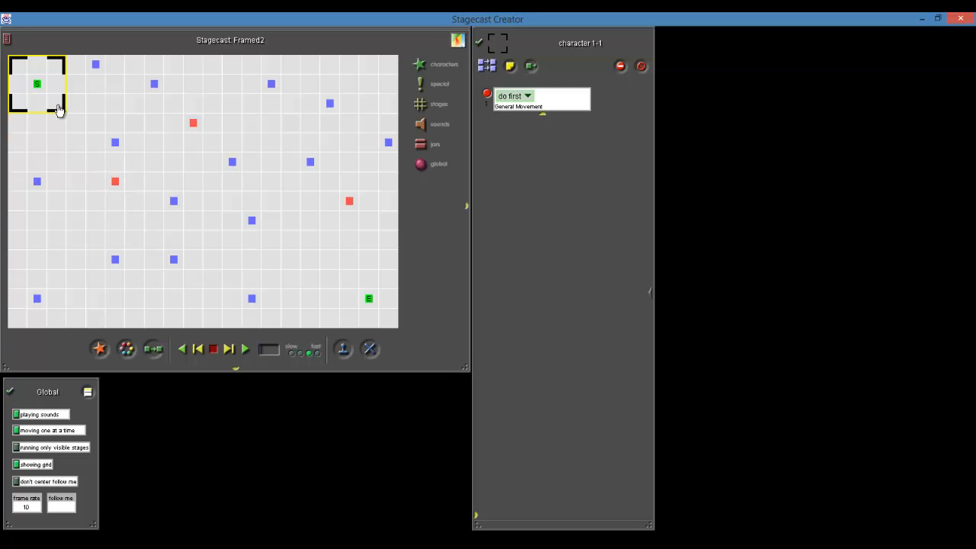
{"action": "mouse_move", "coordinate": [59, 110]}
{"action": "left_mouse_down"}
{"action": "mouse_move", "coordinate": [90, 209]}
{"action": "mouse_move", "coordinate": [141, 208]}
{"action": "mouse_move", "coordinate": [134, 206]}
{"action": "mouse_move", "coordinate": [172, 193]}
{"action": "mouse_move", "coordinate": [180, 150]}
{"action": "mouse_move", "coordinate": [217, 150]}
{"action": "mouse_move", "coordinate": [58, 108]}
{"action": "left_mouse_up"}
{"action": "left_click", "coordinate": [17, 465]}
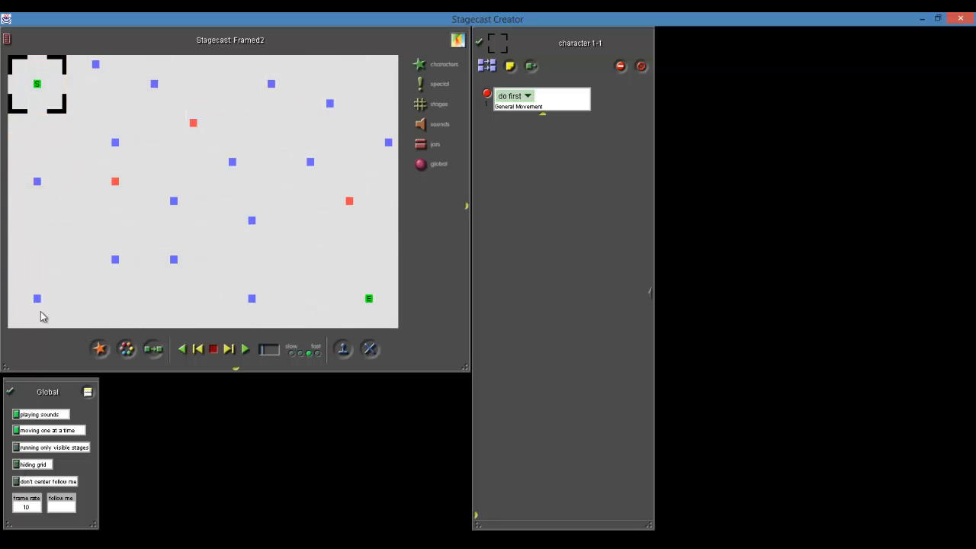
Change the three red Easy squares back to the Hard appearance
{"action": "left_click", "coordinate": [119, 184]}
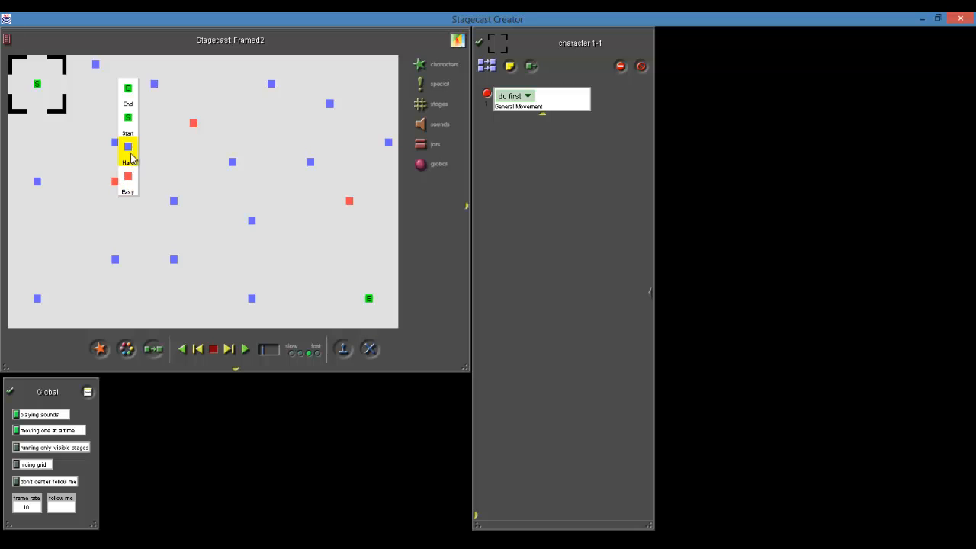
{"action": "left_click", "coordinate": [127, 146]}
{"action": "left_click", "coordinate": [195, 125]}
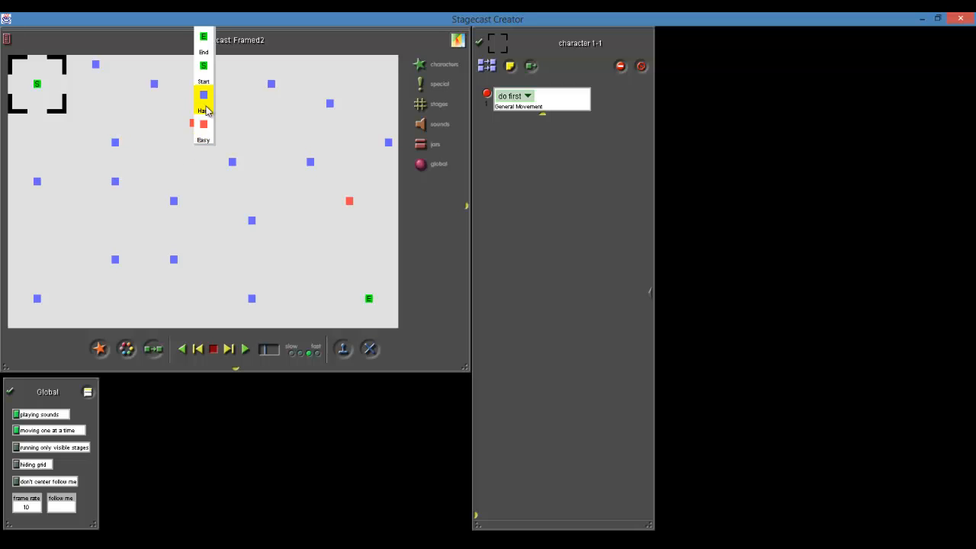
{"action": "left_click", "coordinate": [203, 98]}
{"action": "left_click", "coordinate": [350, 201]}
{"action": "left_click", "coordinate": [357, 180]}
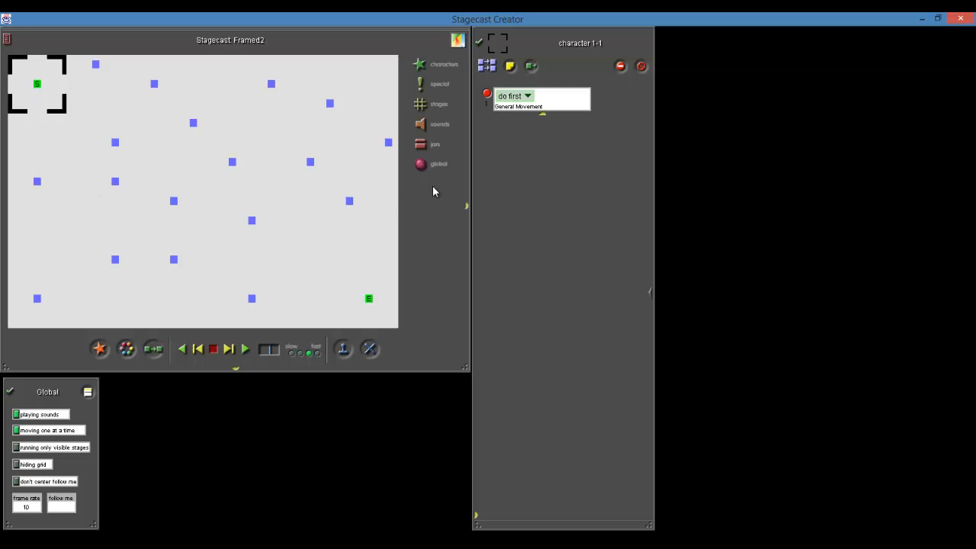
Widen the Global window and add three new variables in its empty space
{"action": "left_click_drag", "start_coordinate": [95, 525], "coordinate": [194, 526]}
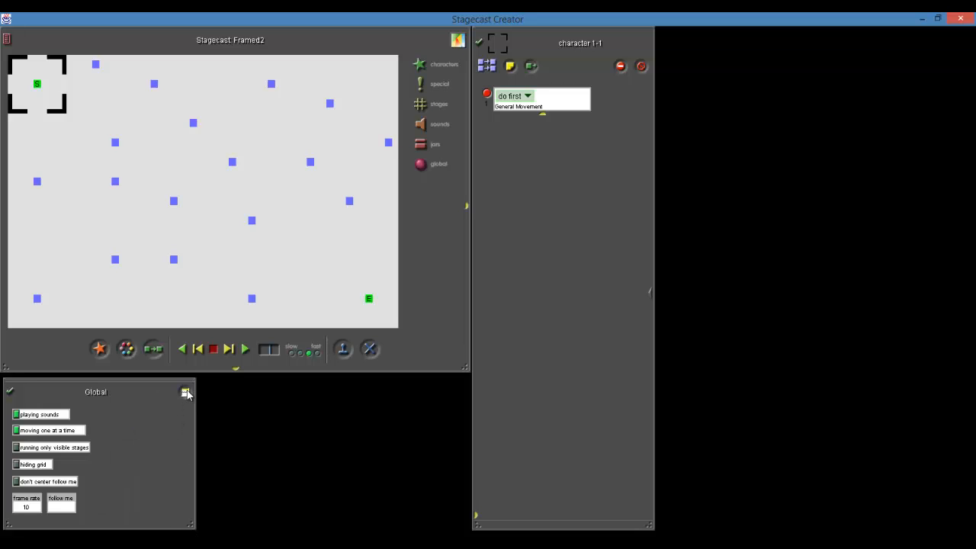
{"action": "left_click_drag", "start_coordinate": [185, 392], "coordinate": [131, 424]}
{"action": "left_click_drag", "start_coordinate": [185, 392], "coordinate": [122, 475]}
Stack the first two new global variables beside the built-in settings and name them Turns and Mode
{"action": "left_click_drag", "start_coordinate": [130, 419], "coordinate": [96, 412]}
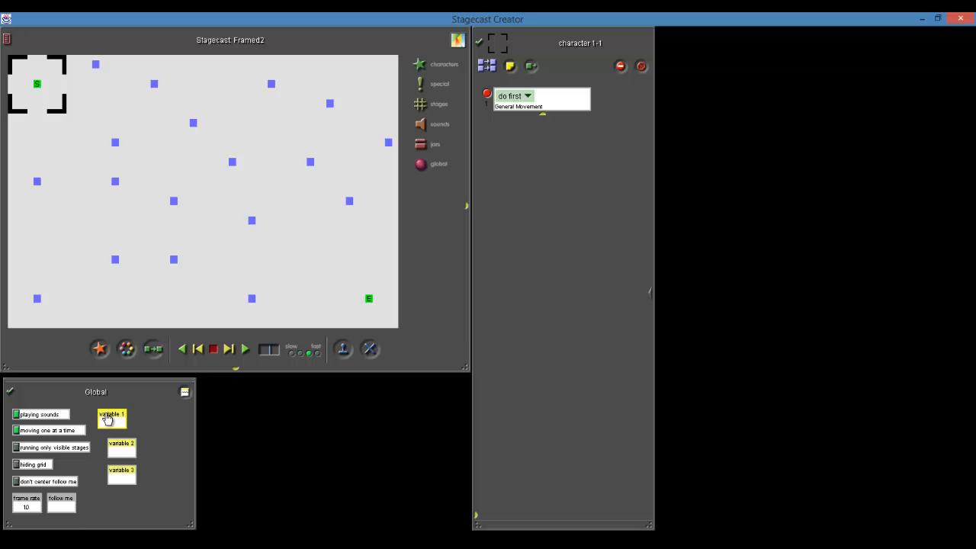
{"action": "double_click", "coordinate": [107, 414]}
{"action": "type", "text": "Turns"}
{"action": "left_click_drag", "start_coordinate": [109, 447], "coordinate": [99, 442]}
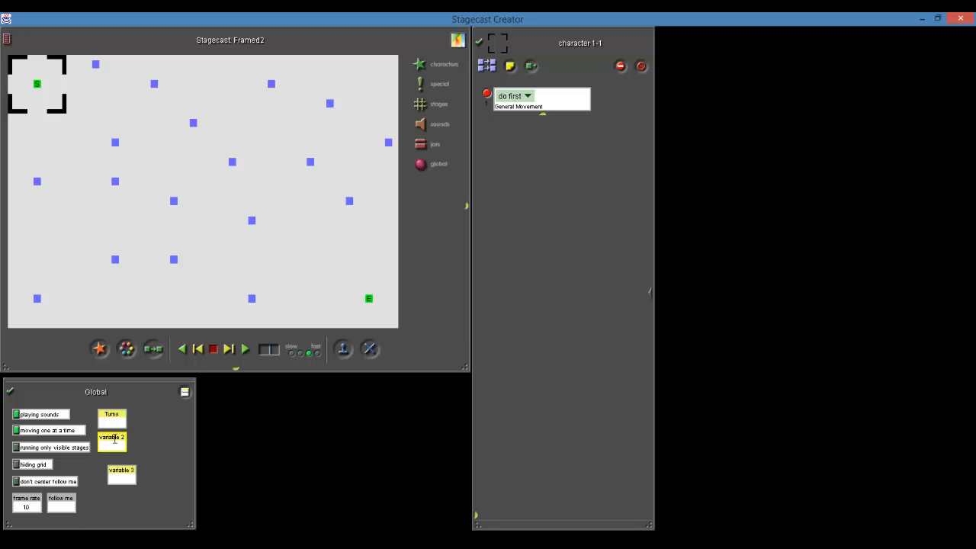
{"action": "left_click", "coordinate": [111, 437]}
{"action": "type", "text": "Mode"}
Place the third new global variable beside Turns and name it Goal
{"action": "left_click", "coordinate": [120, 473]}
{"action": "left_click_drag", "start_coordinate": [120, 473], "coordinate": [133, 418]}
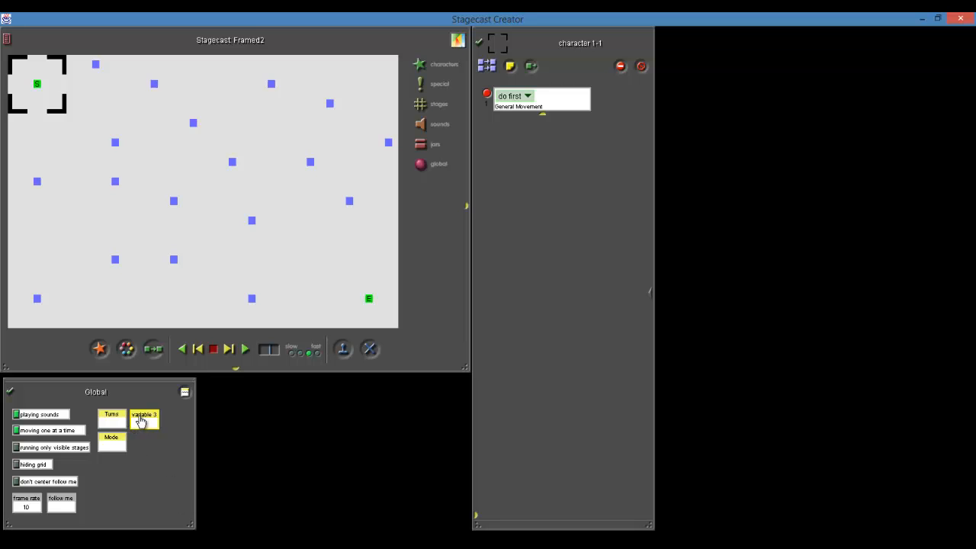
{"action": "left_click", "coordinate": [151, 418]}
{"action": "type", "text": "Goal"}
Set the global variables Turns to 0, Mode to Hard and Goal to 12
{"action": "type", "text": "0"}
{"action": "type", "text": "Hard"}
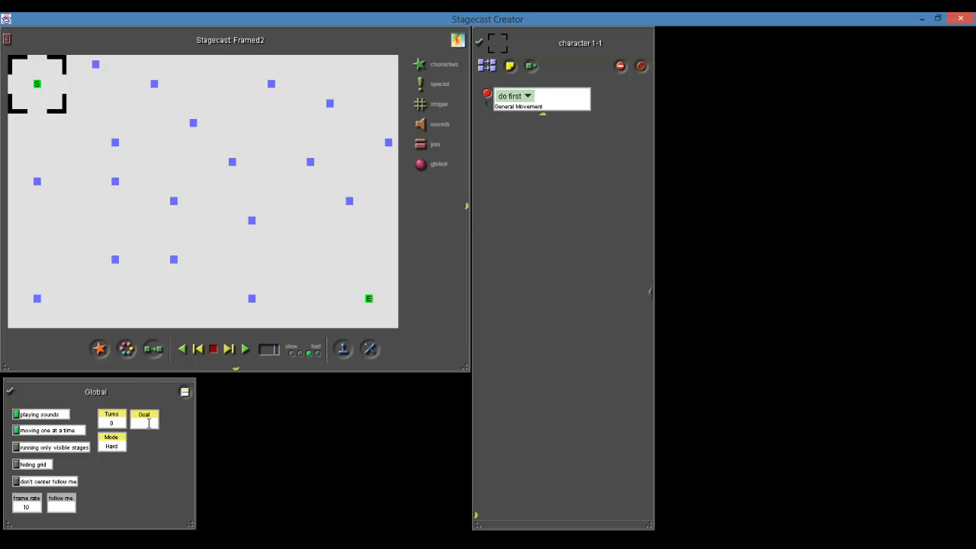
{"action": "type", "text": "12"}
Add two more variables to the Global window below Goal
{"action": "left_click_drag", "start_coordinate": [184, 392], "coordinate": [143, 471]}
{"action": "left_click_drag", "start_coordinate": [184, 392], "coordinate": [150, 488]}
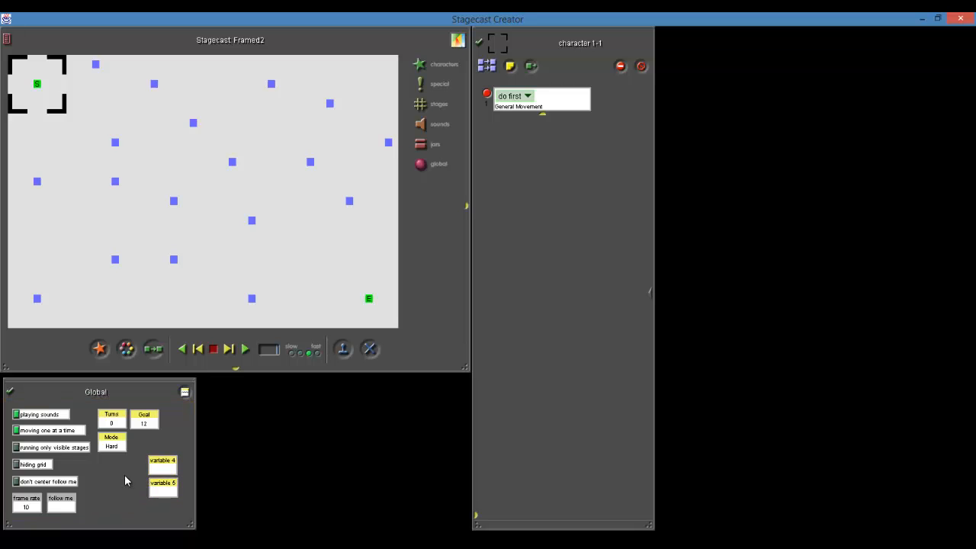
{"action": "key", "text": "alt+Tab"}
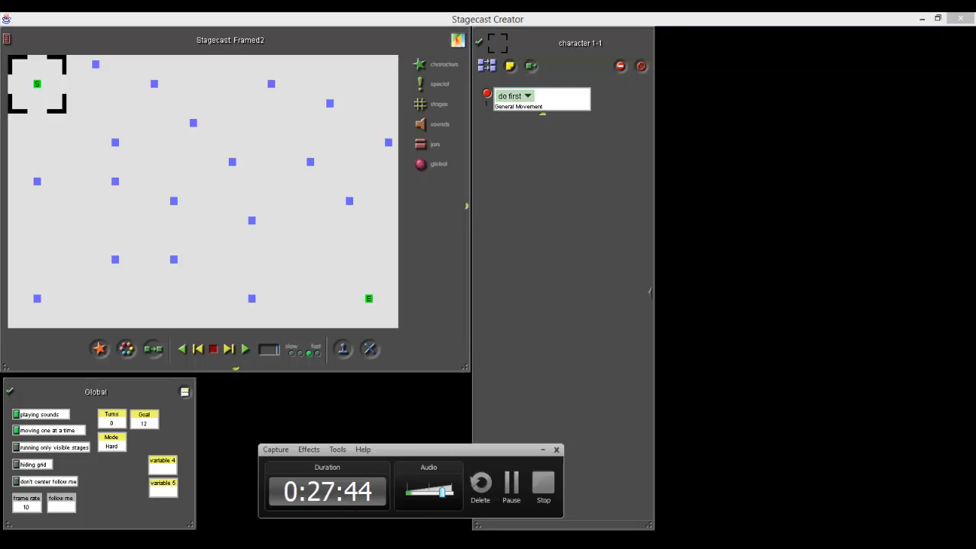
{"action": "key", "text": "super+Down"}
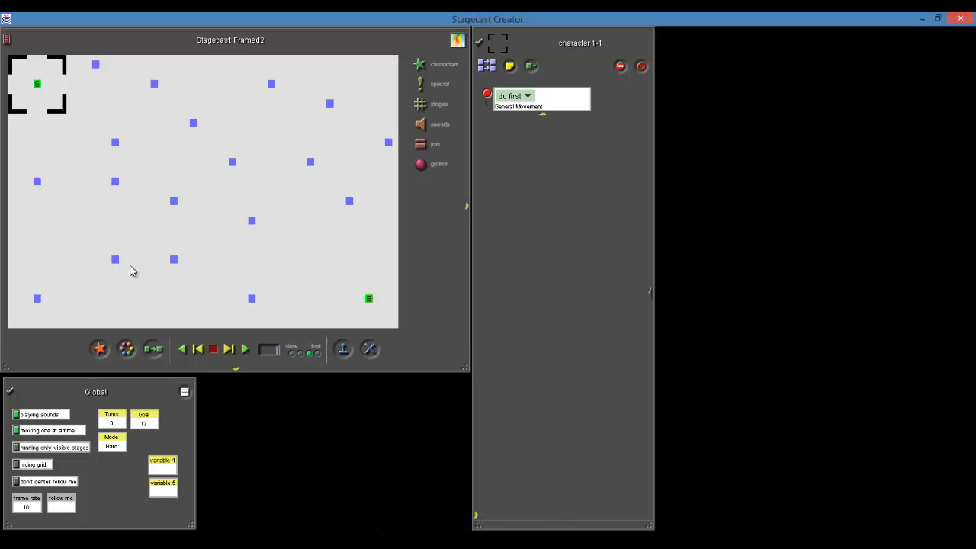